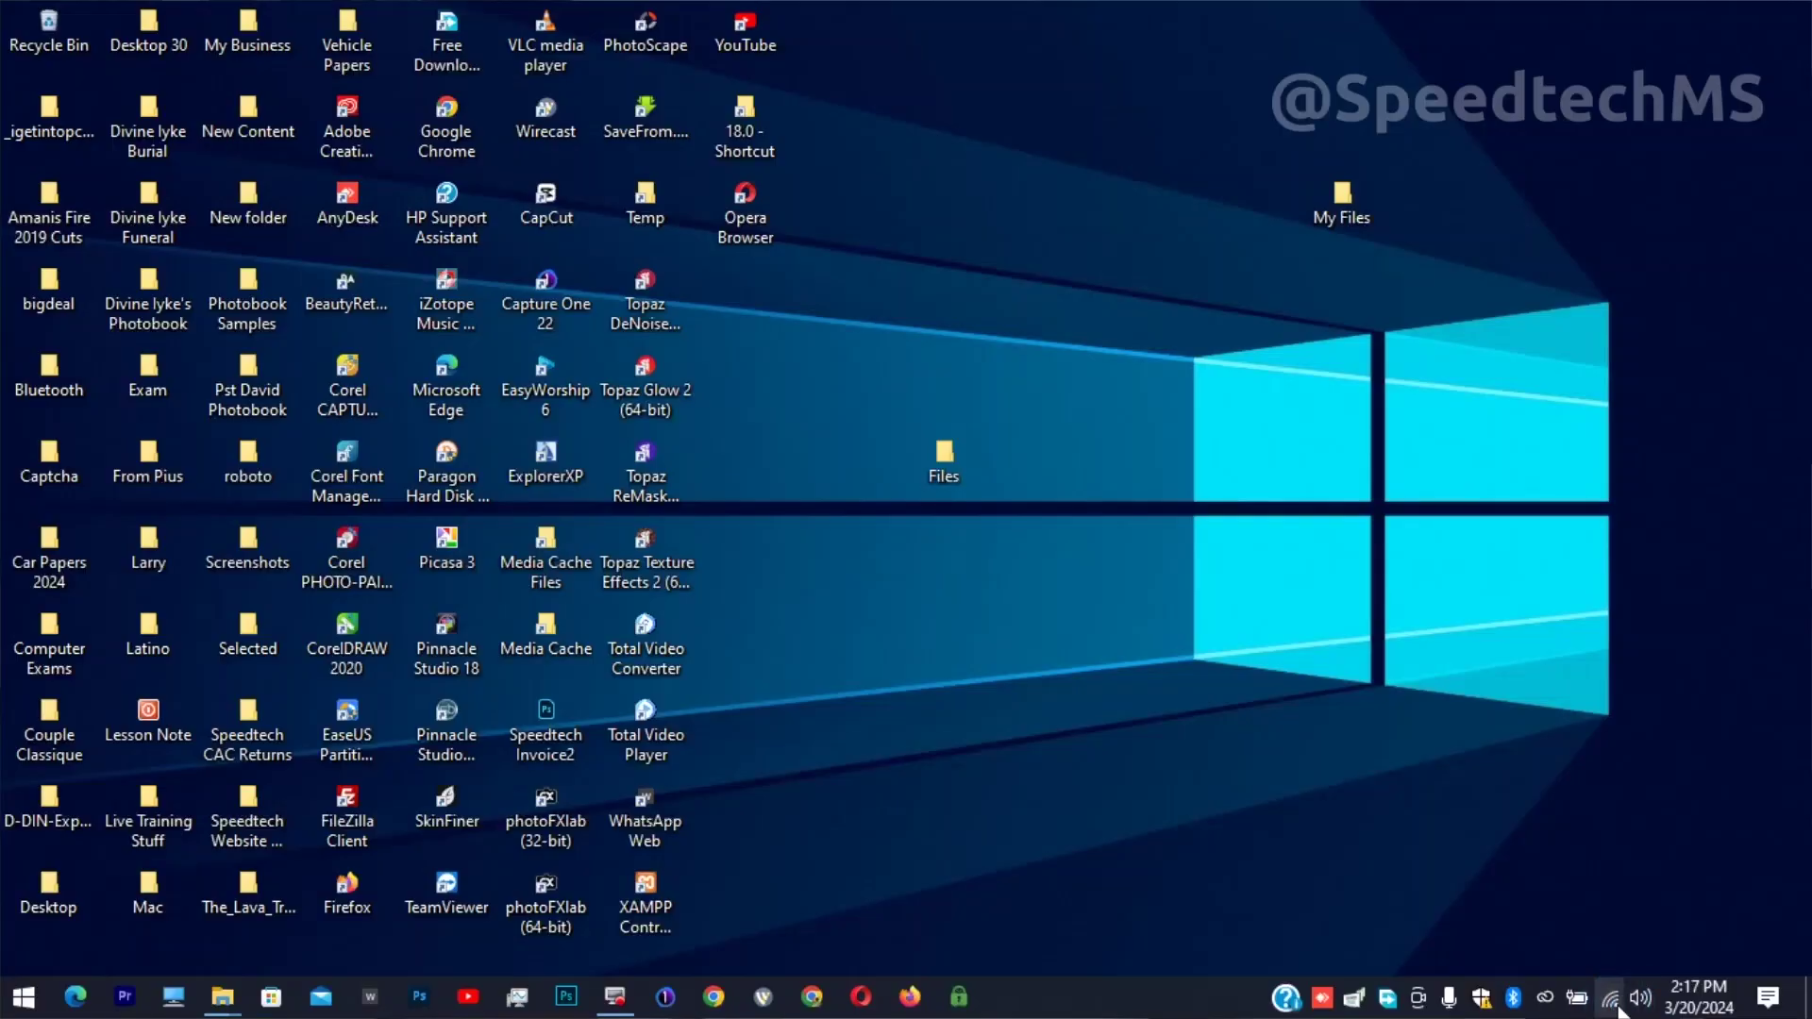
# Check the Wi-Fi connection, then reach Network and Sharing Center through Control Panel from Start search
pyautogui.click(1612, 999)
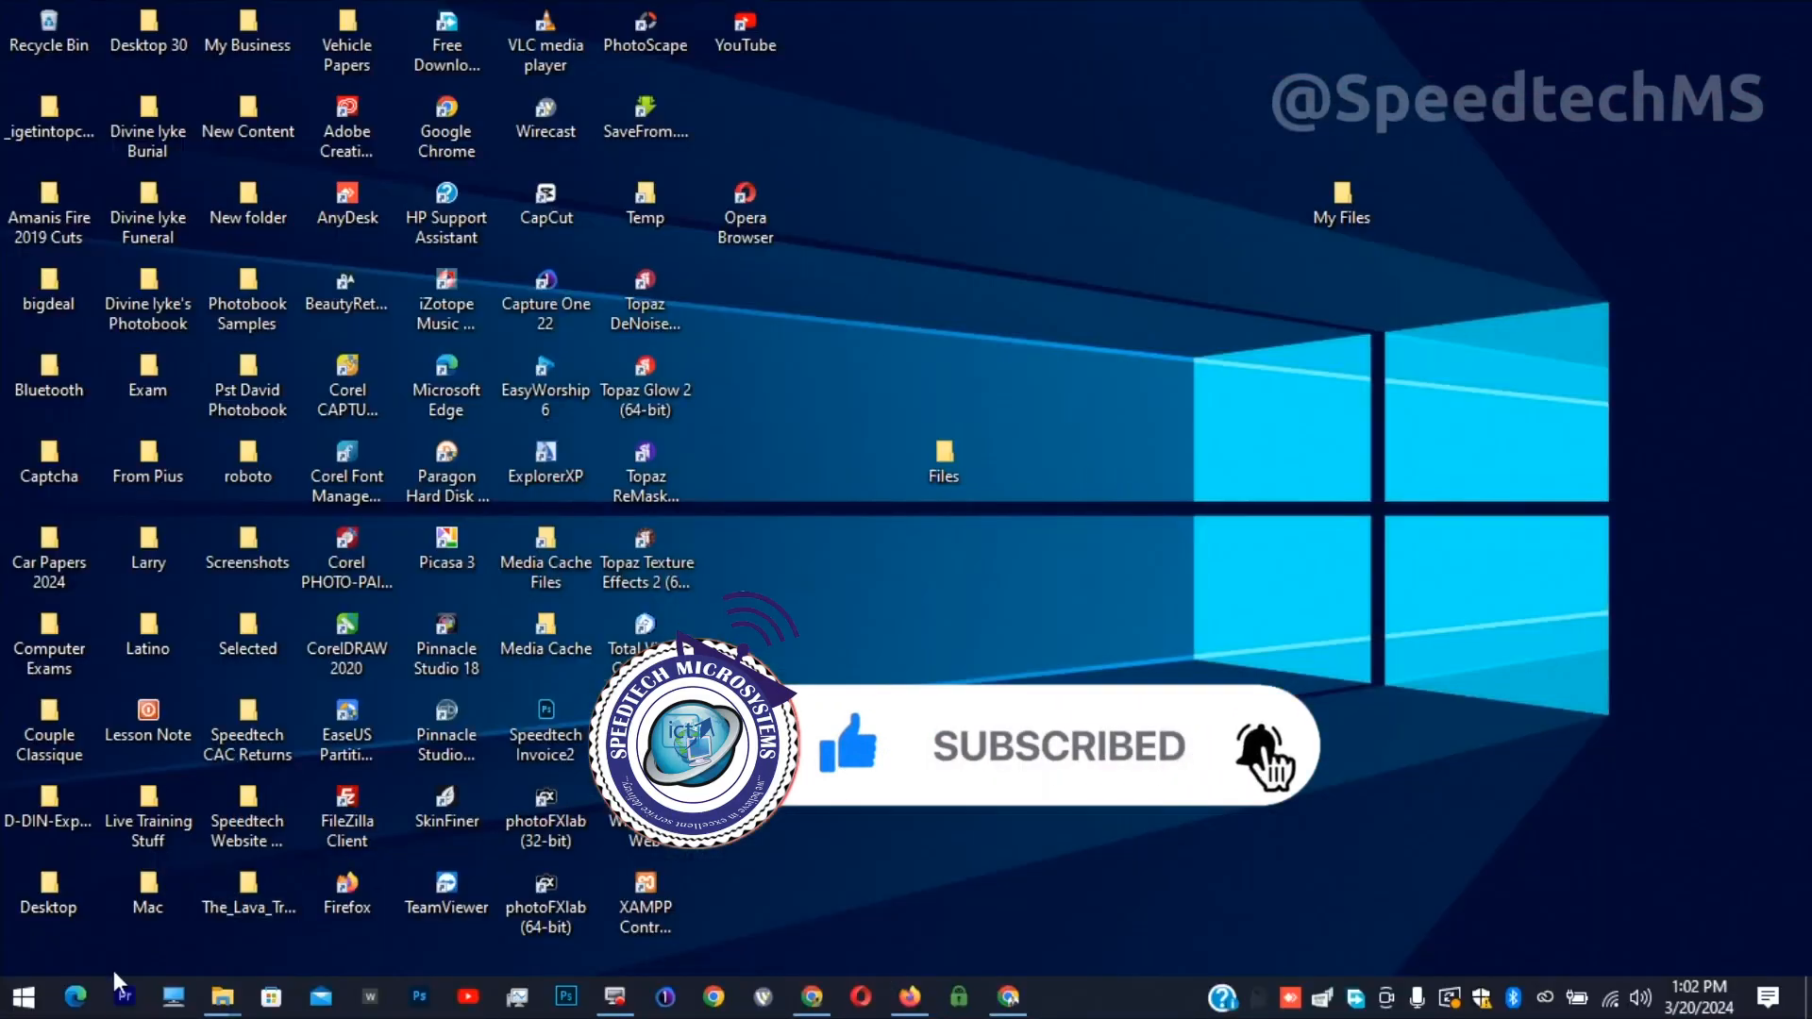
pyautogui.click(19, 1002)
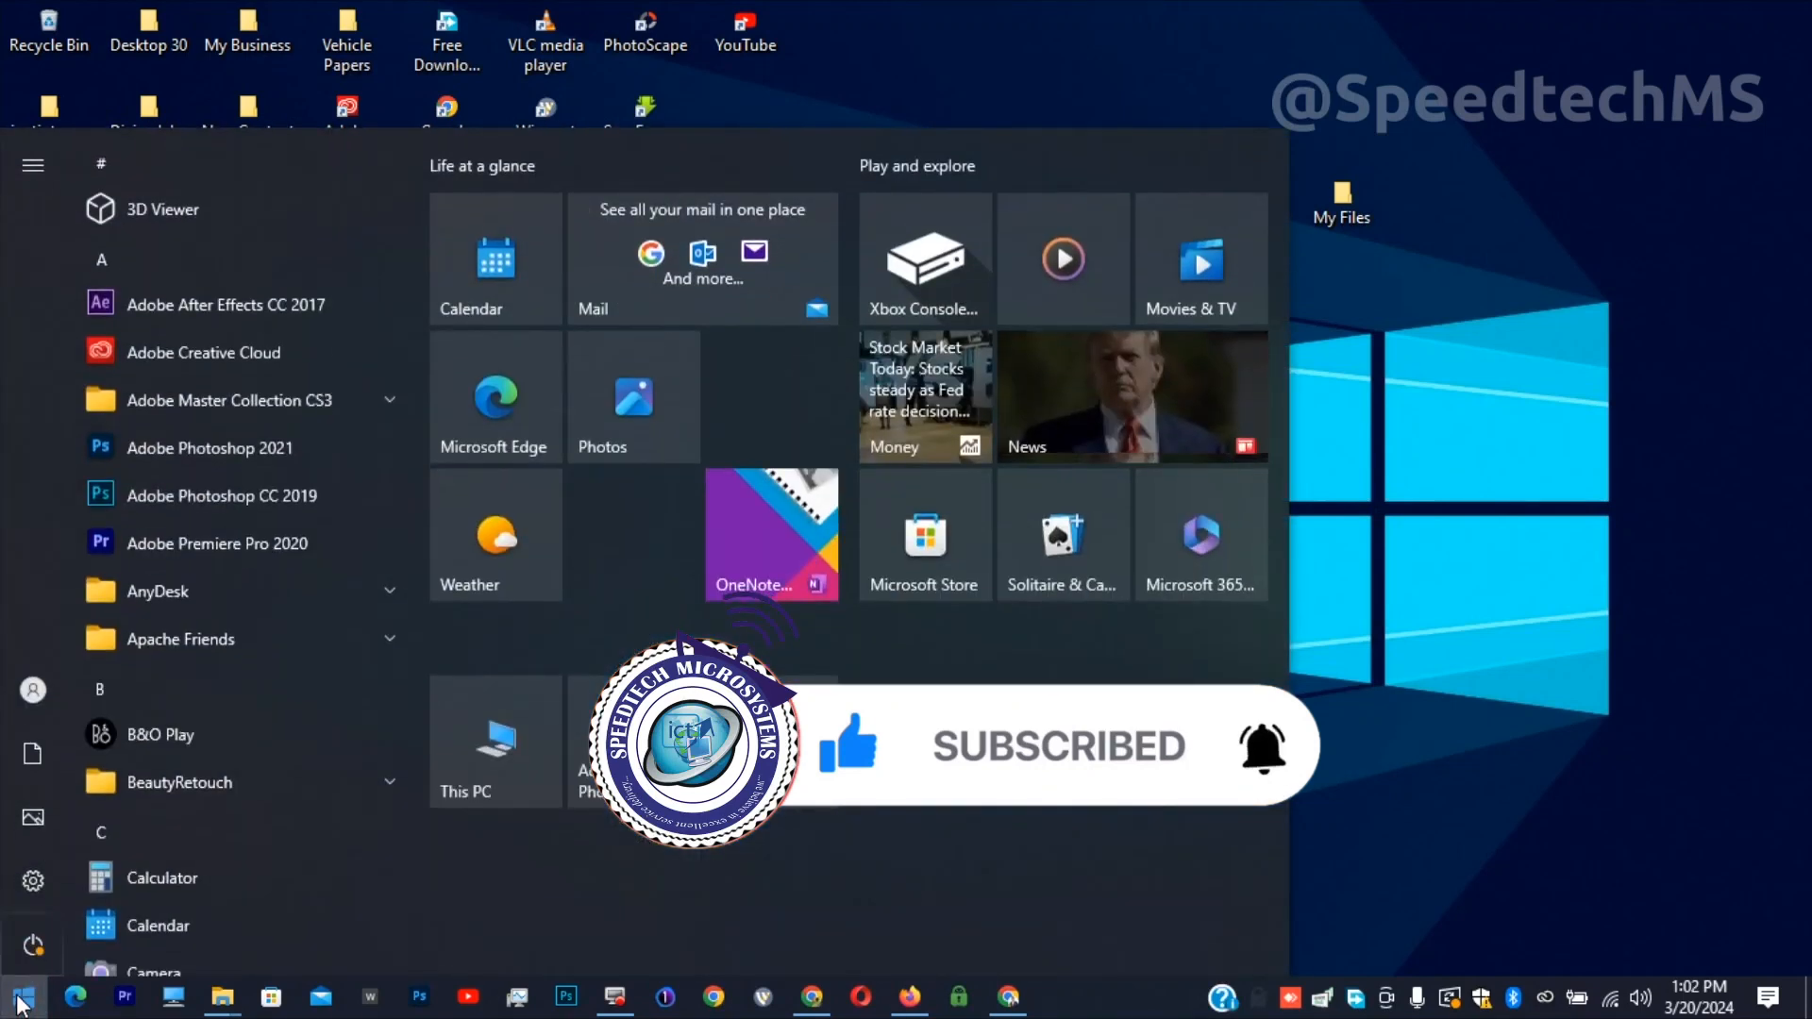
pyautogui.write('contro')
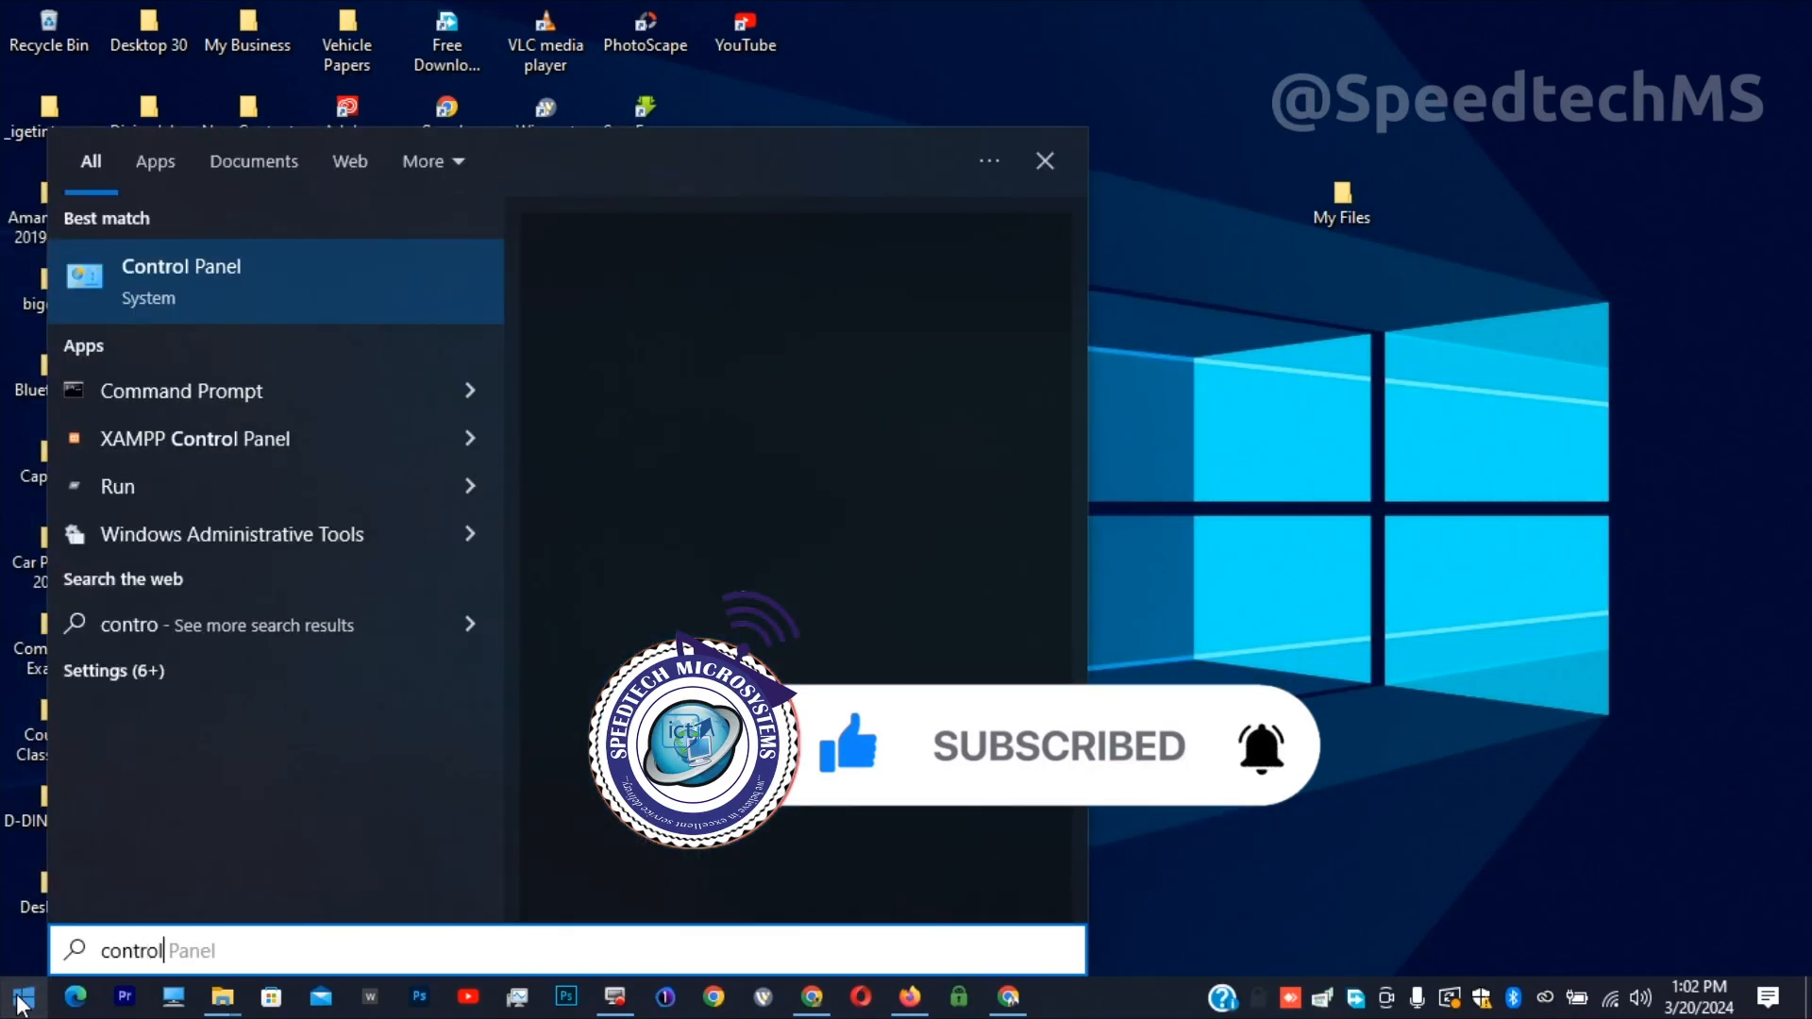
pyautogui.write('l')
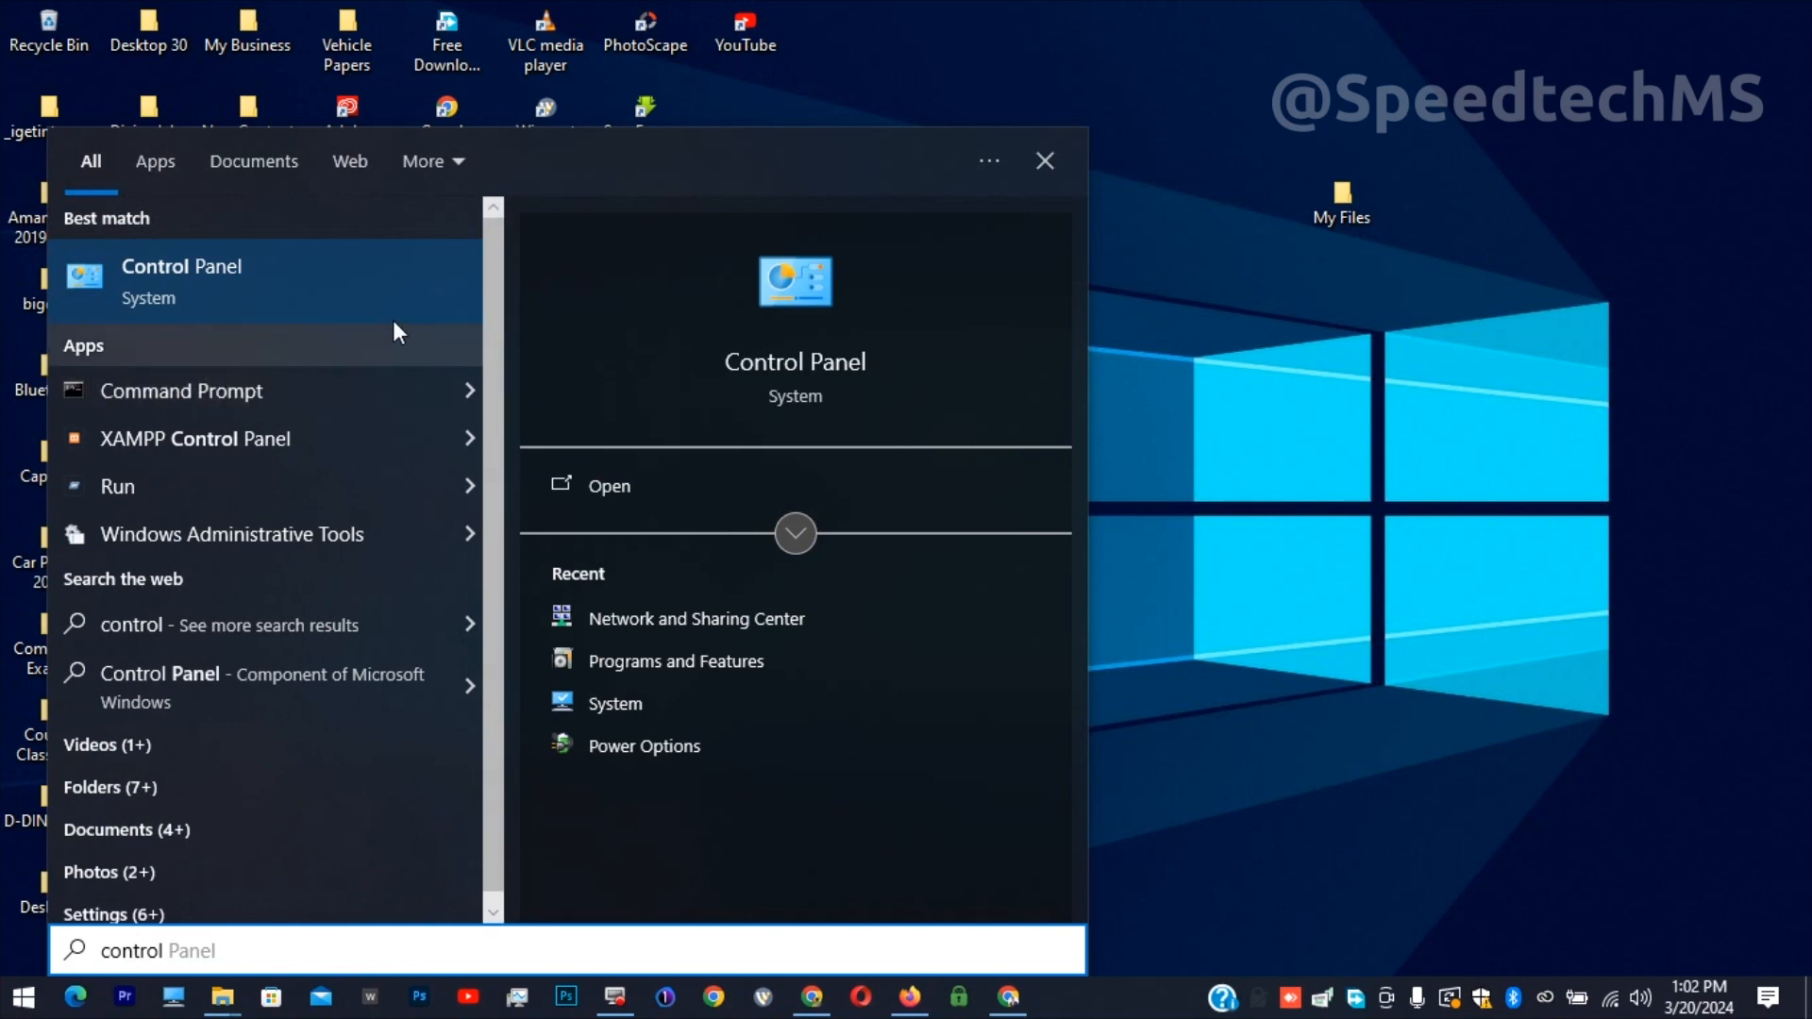
pyautogui.click(392, 290)
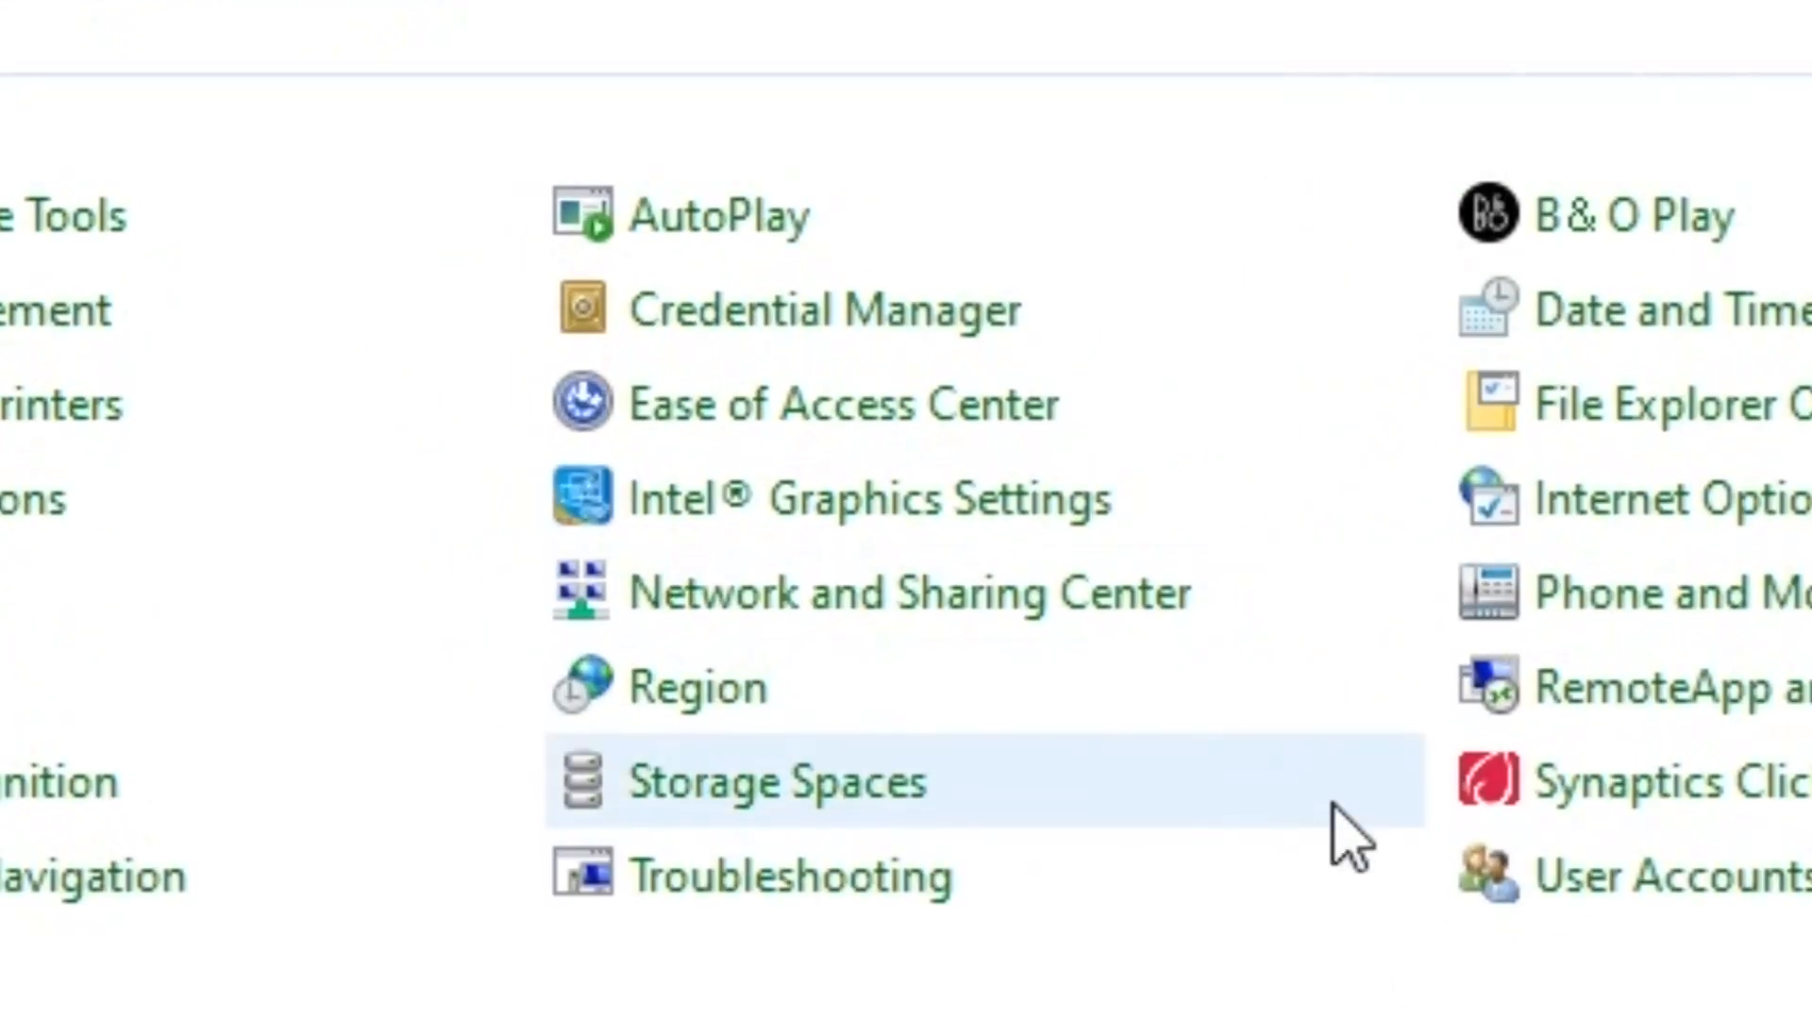
pyautogui.click(1004, 600)
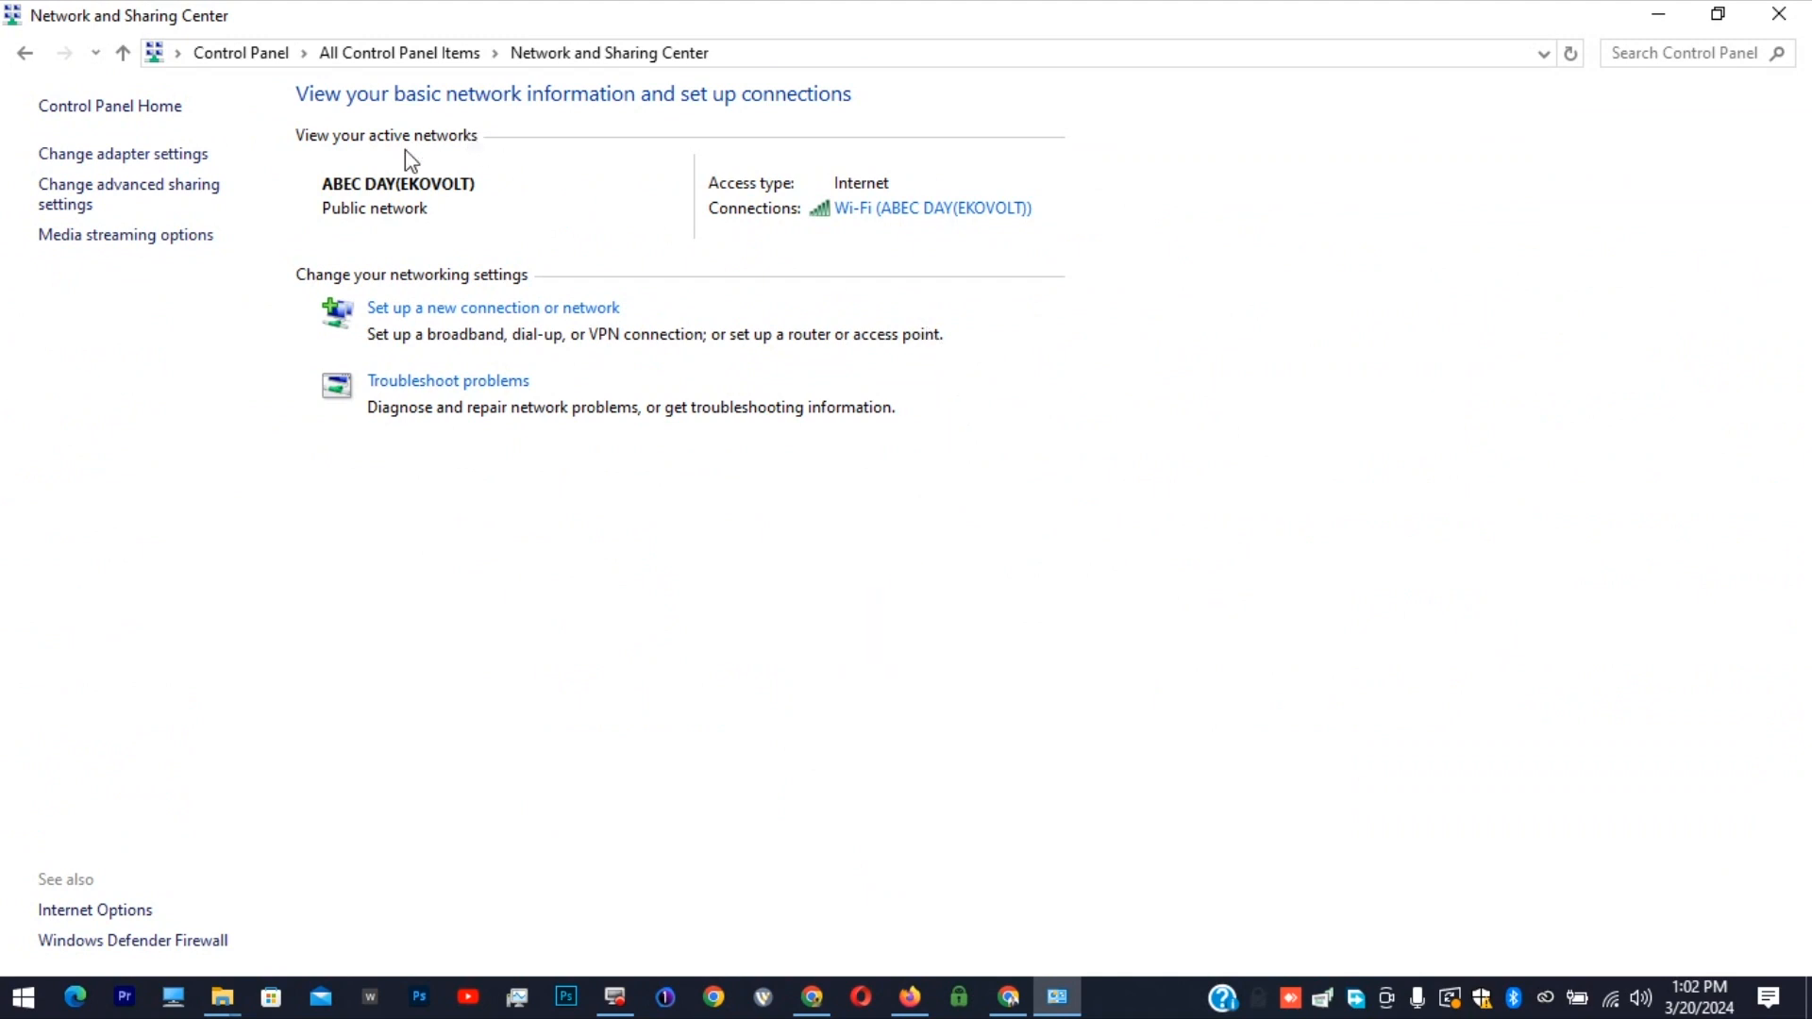
# Go to Change advanced sharing settings and expand the Private network profile
pyautogui.click(315, 191)
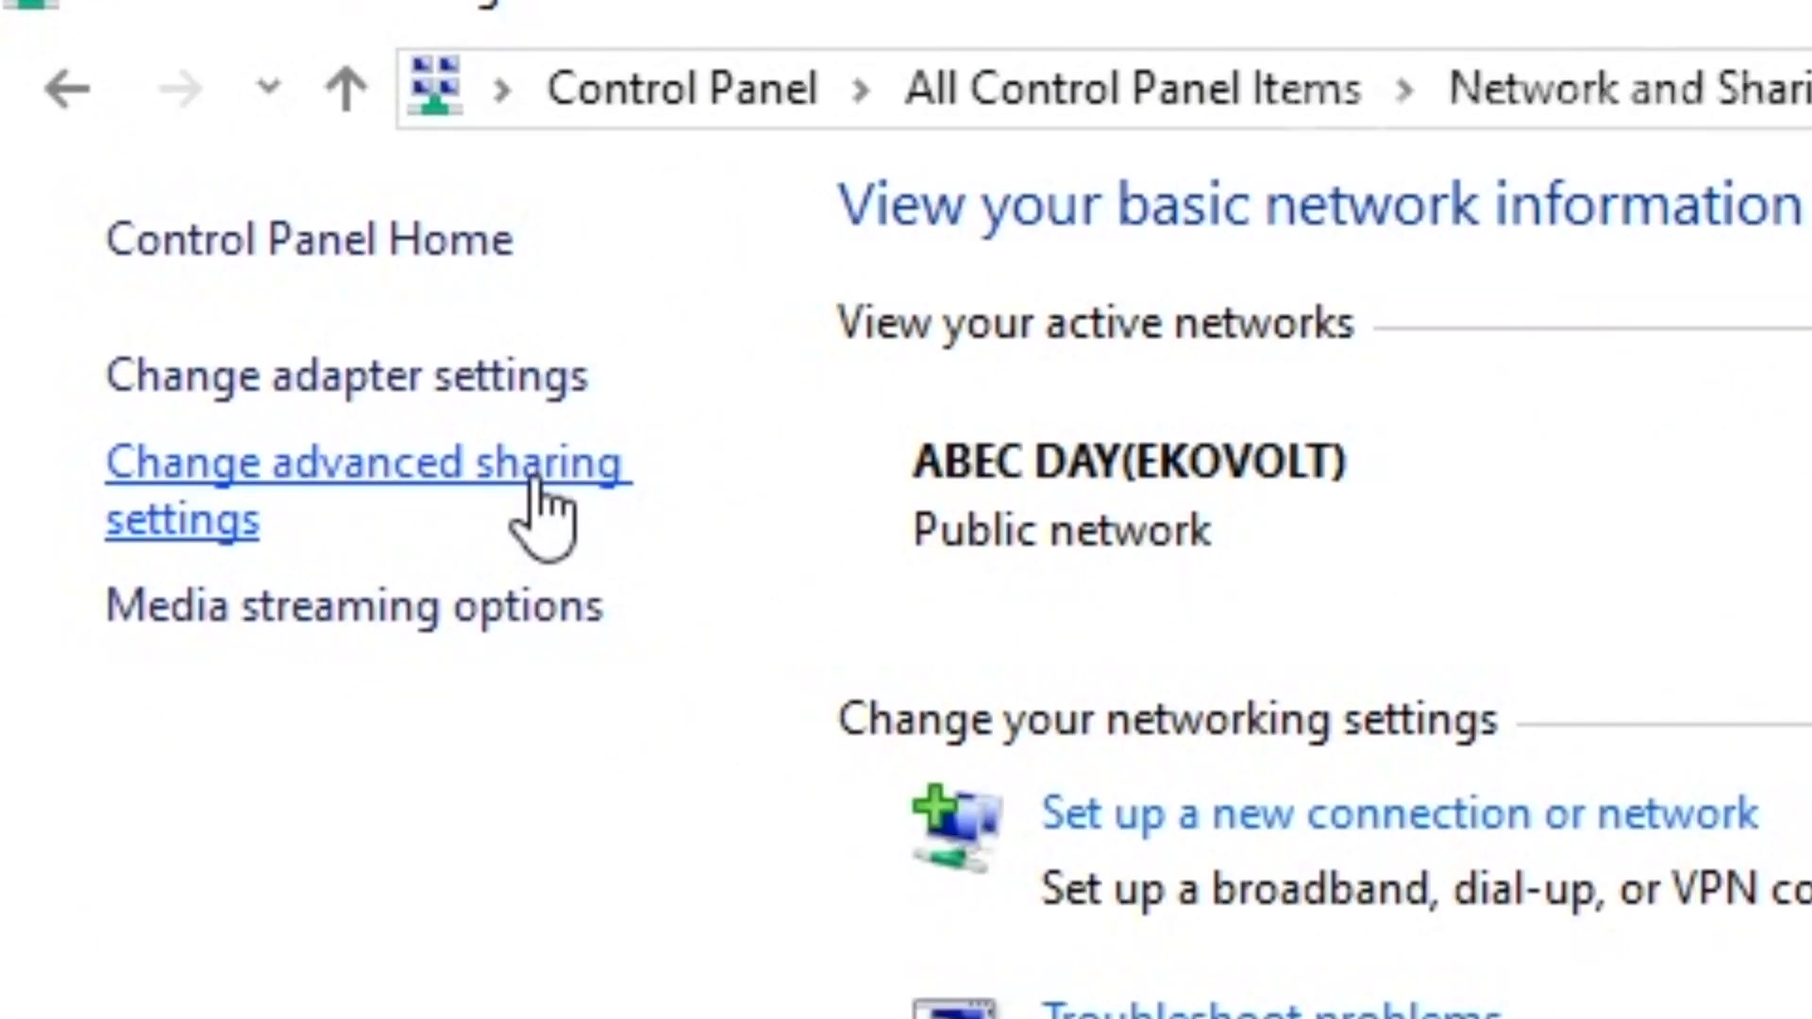
pyautogui.click(538, 481)
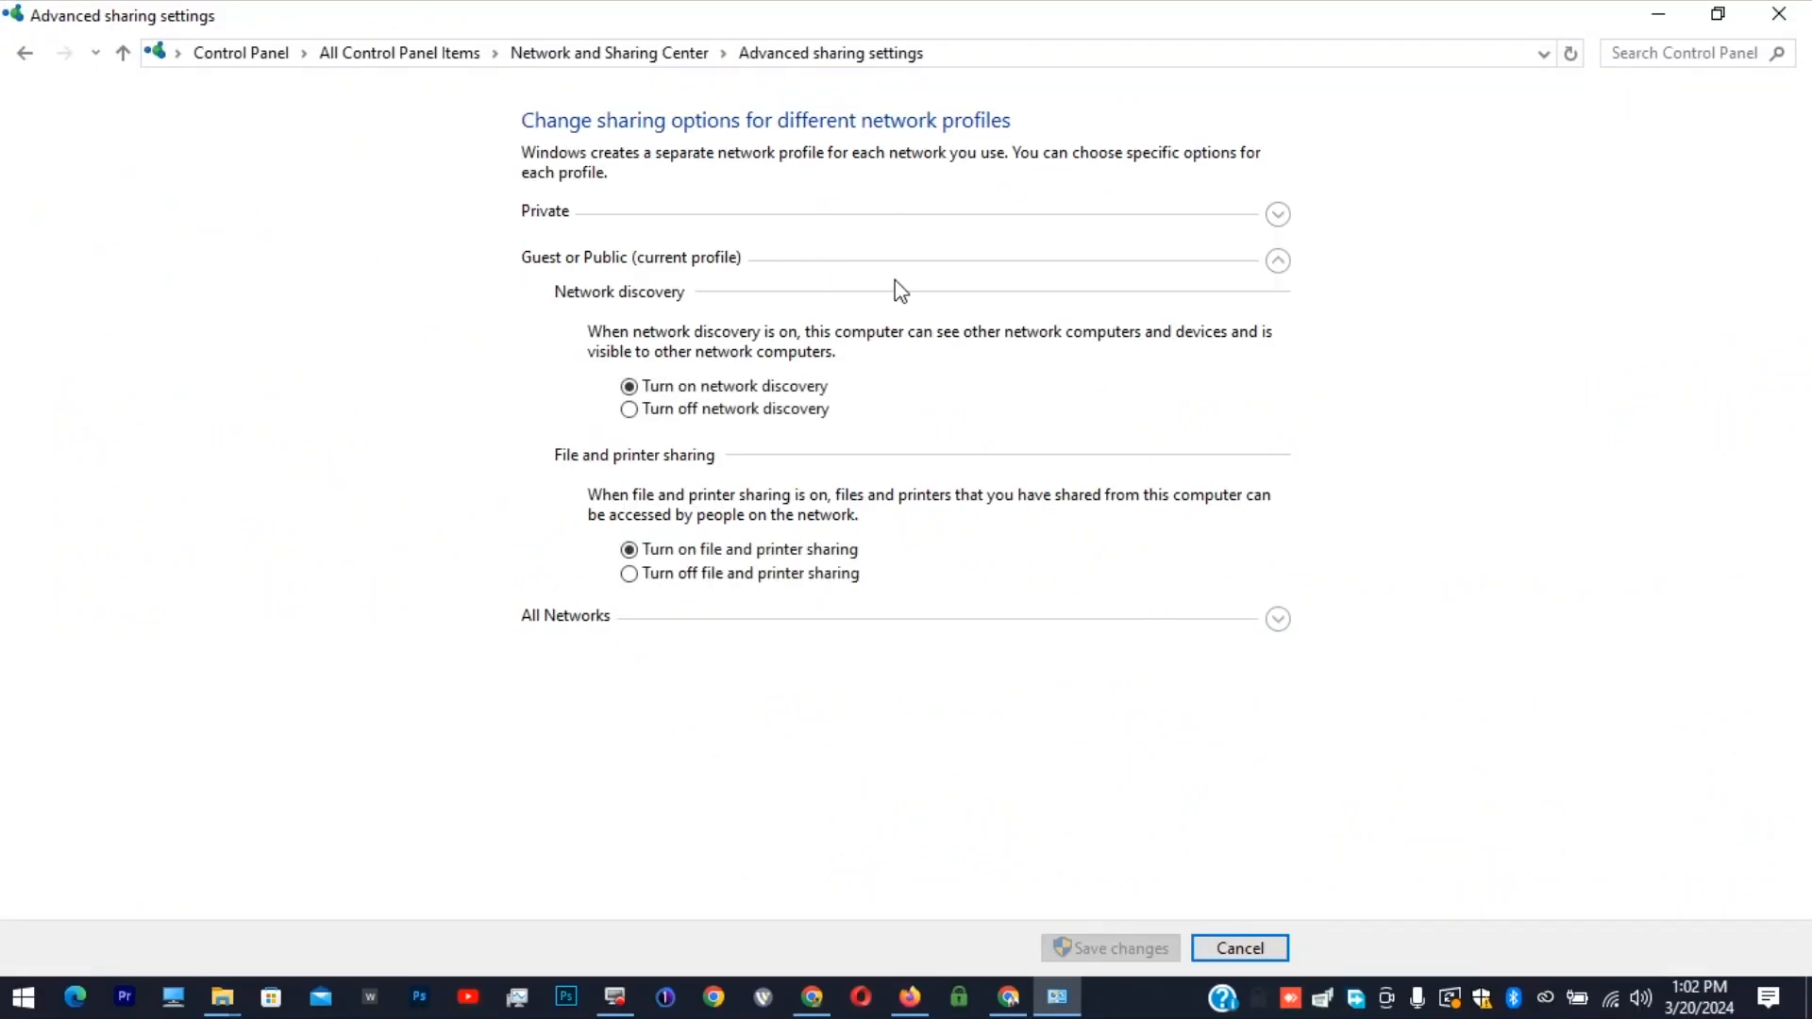
pyautogui.click(1278, 214)
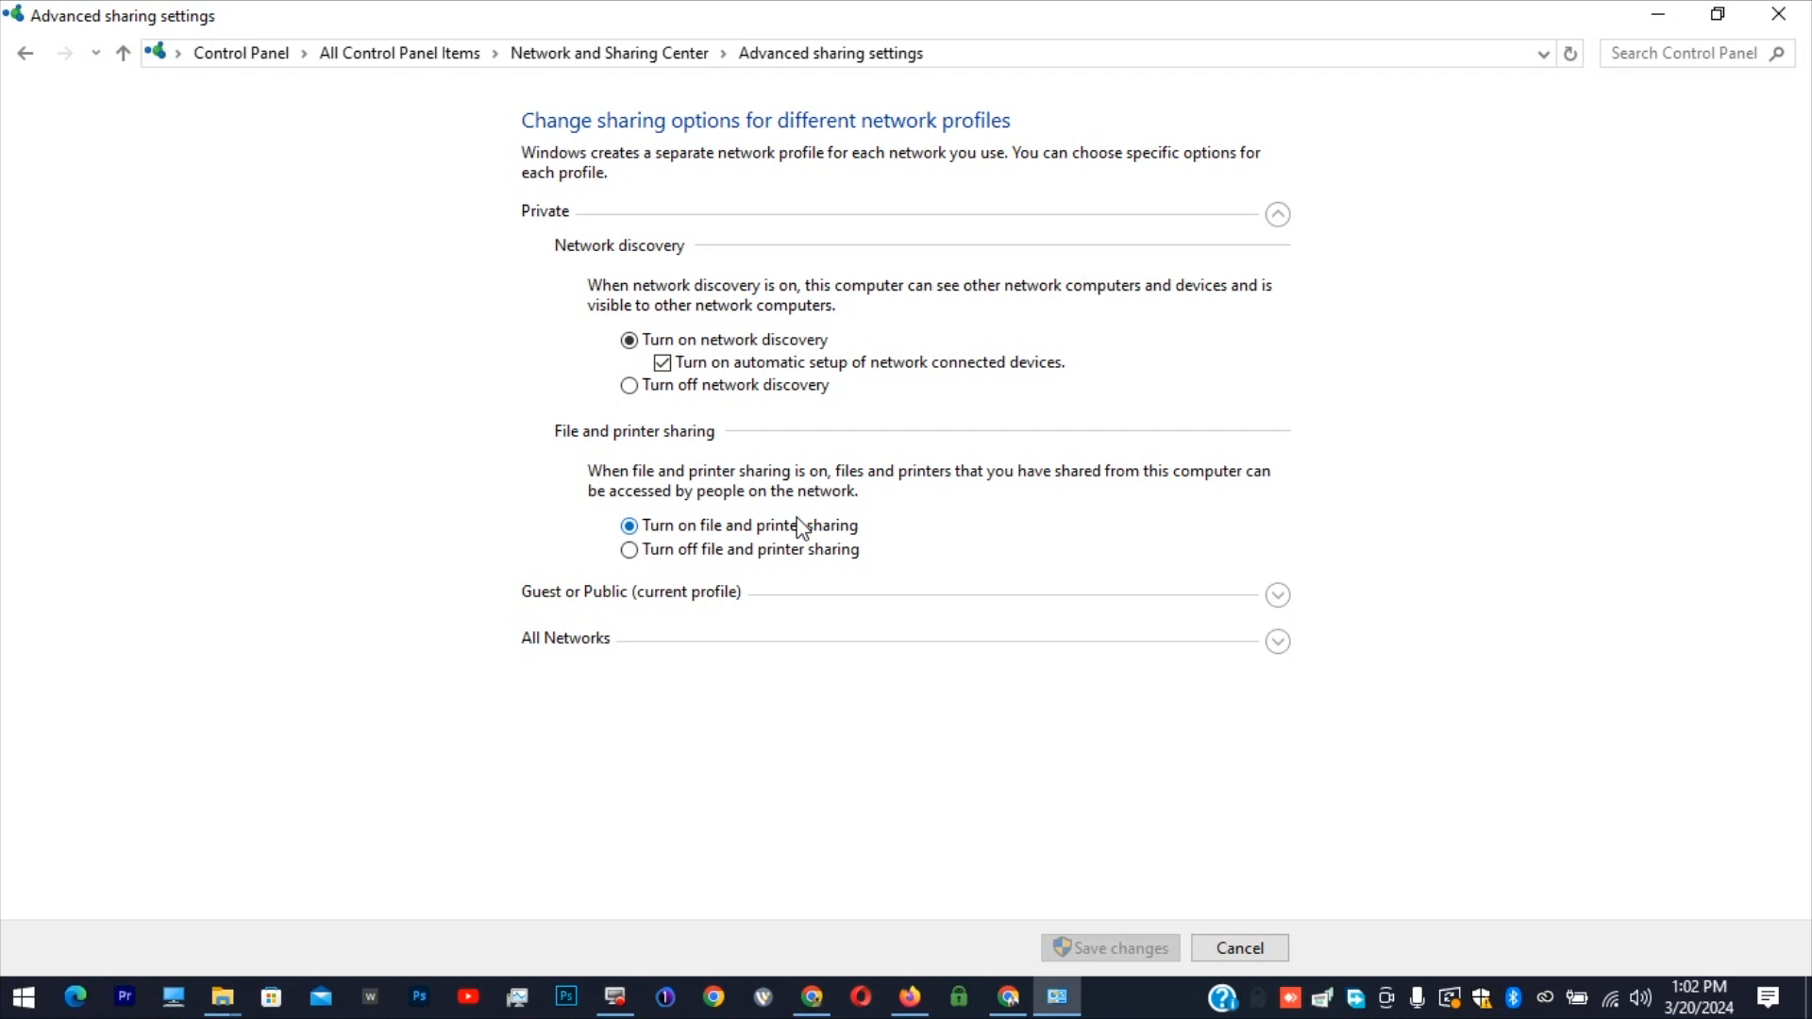
# Expand Guest or Public and All Networks, keep 40/56-bit file sharing, and return to Start search
pyautogui.click(1278, 600)
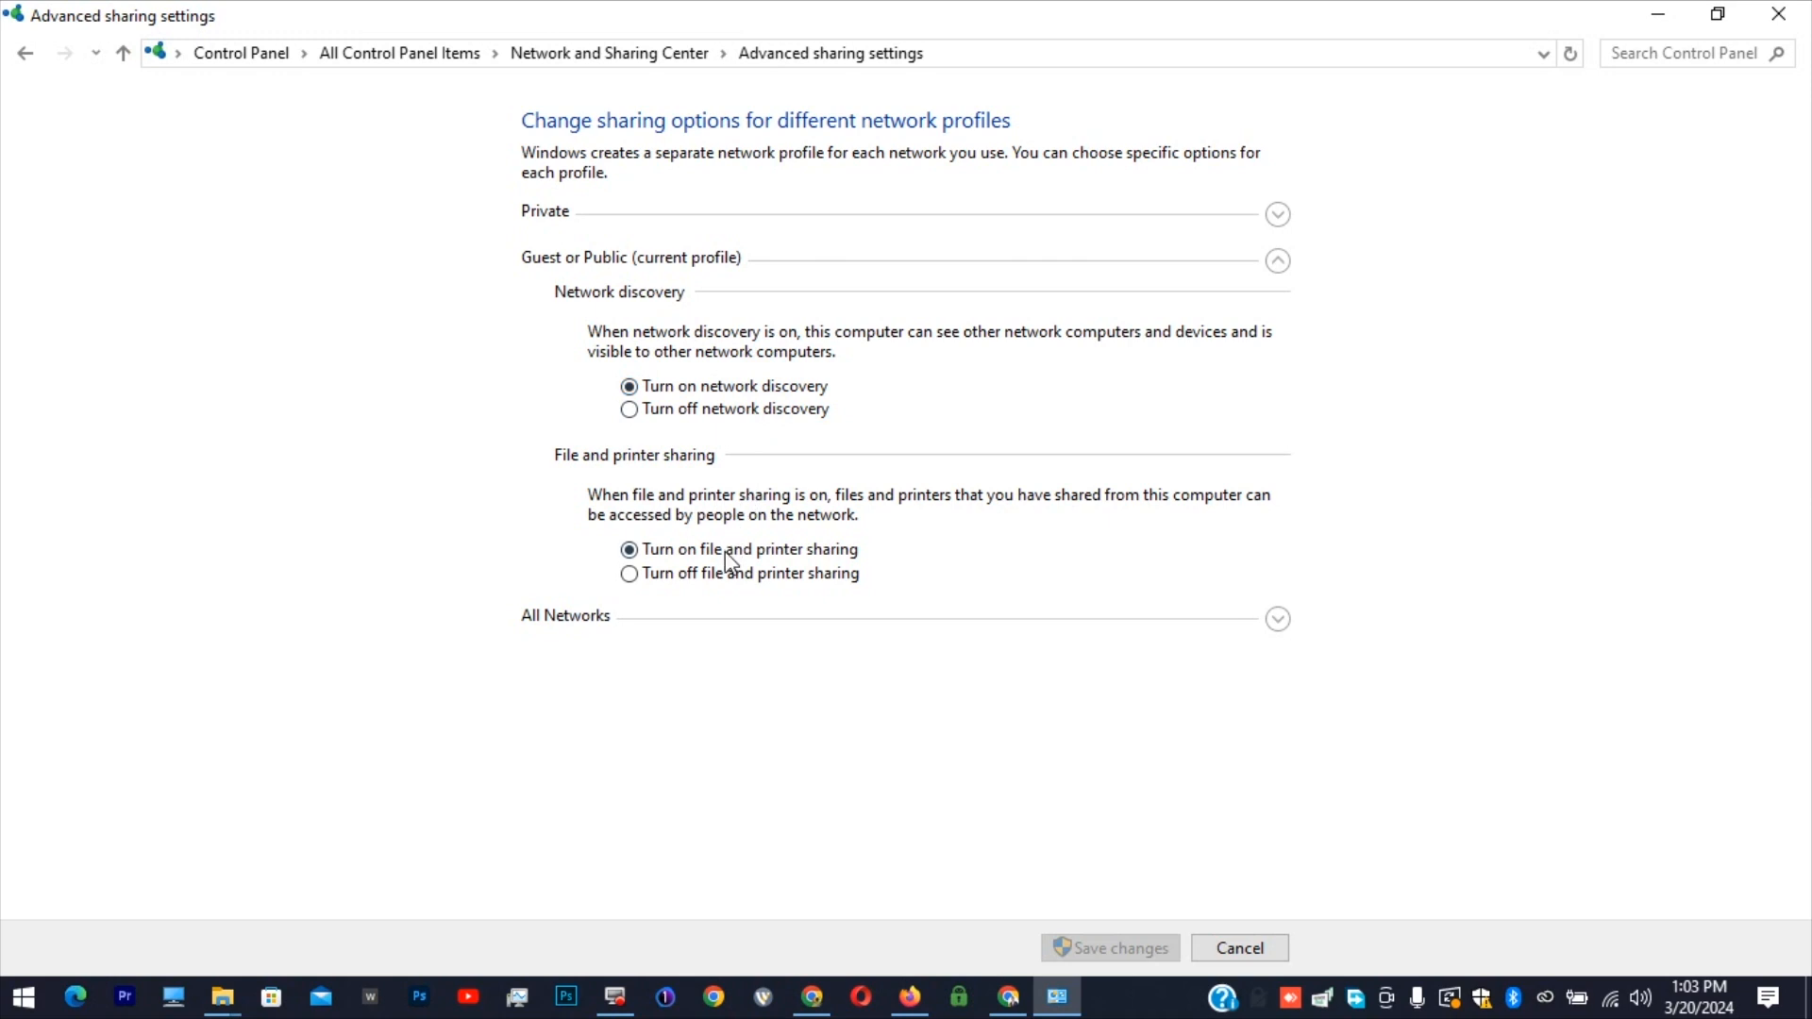
pyautogui.click(1274, 620)
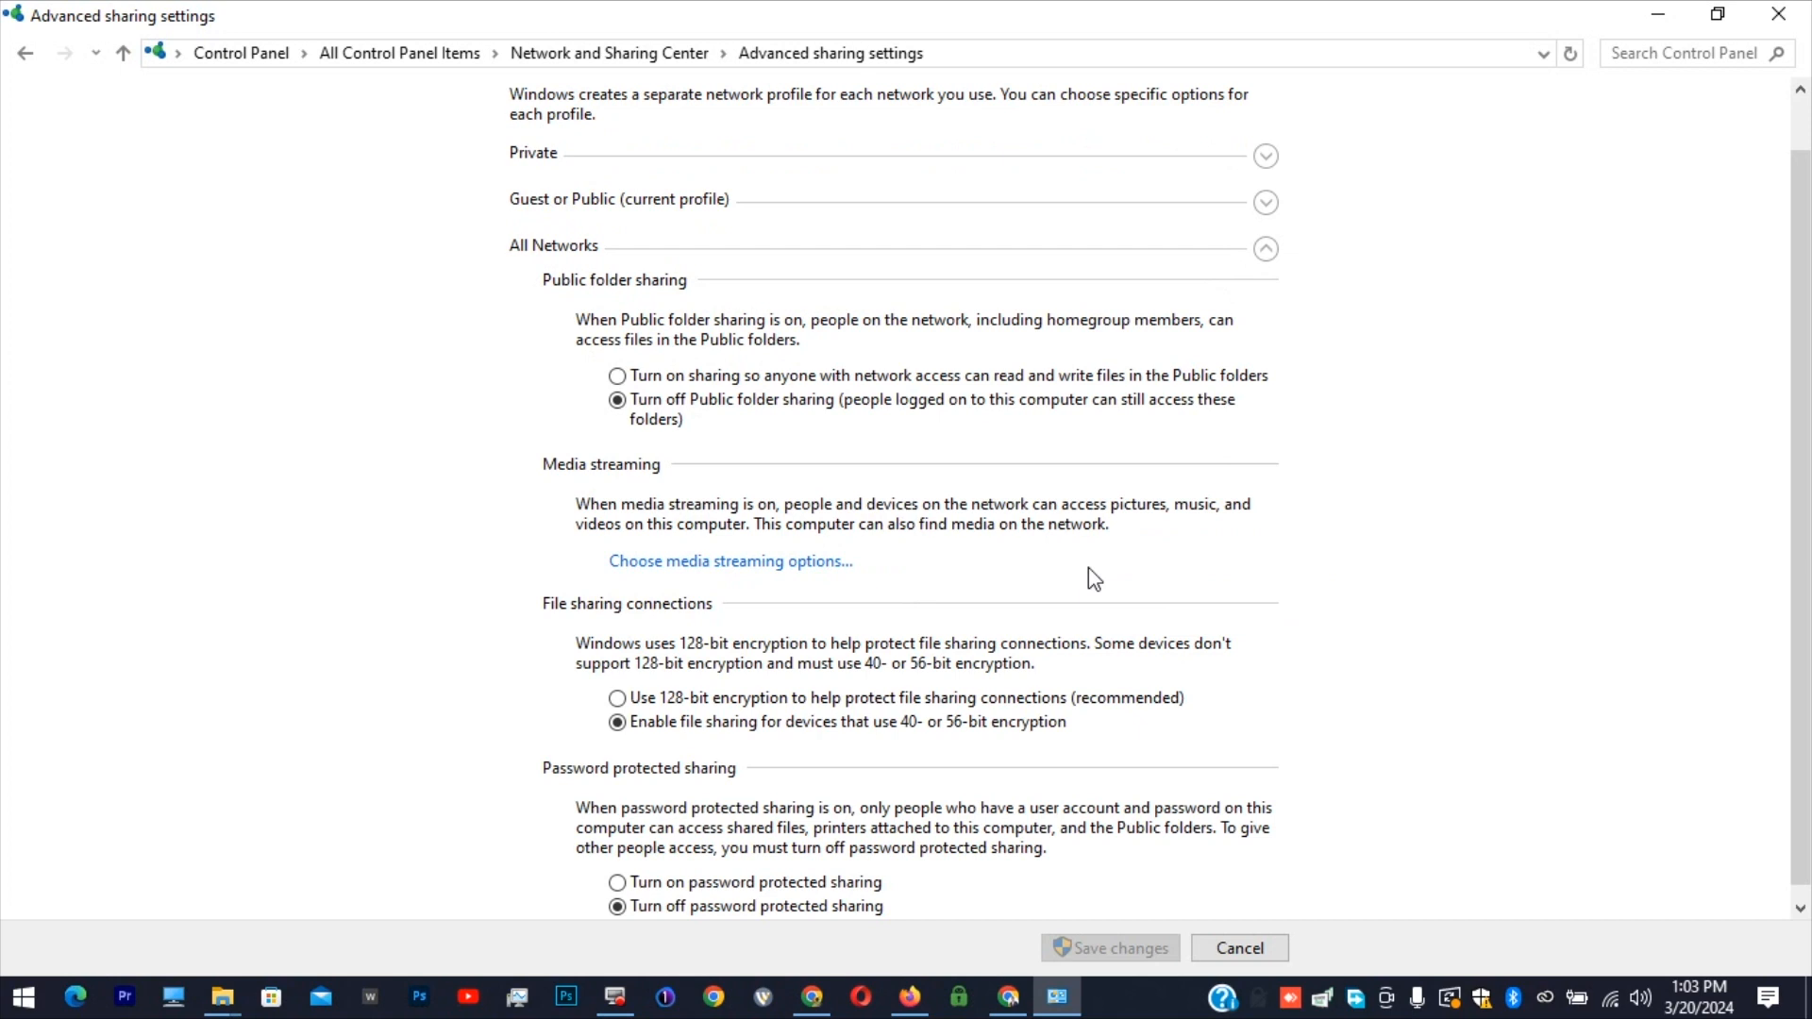
pyautogui.scroll(-1, 1090, 568)
pyautogui.click(694, 717)
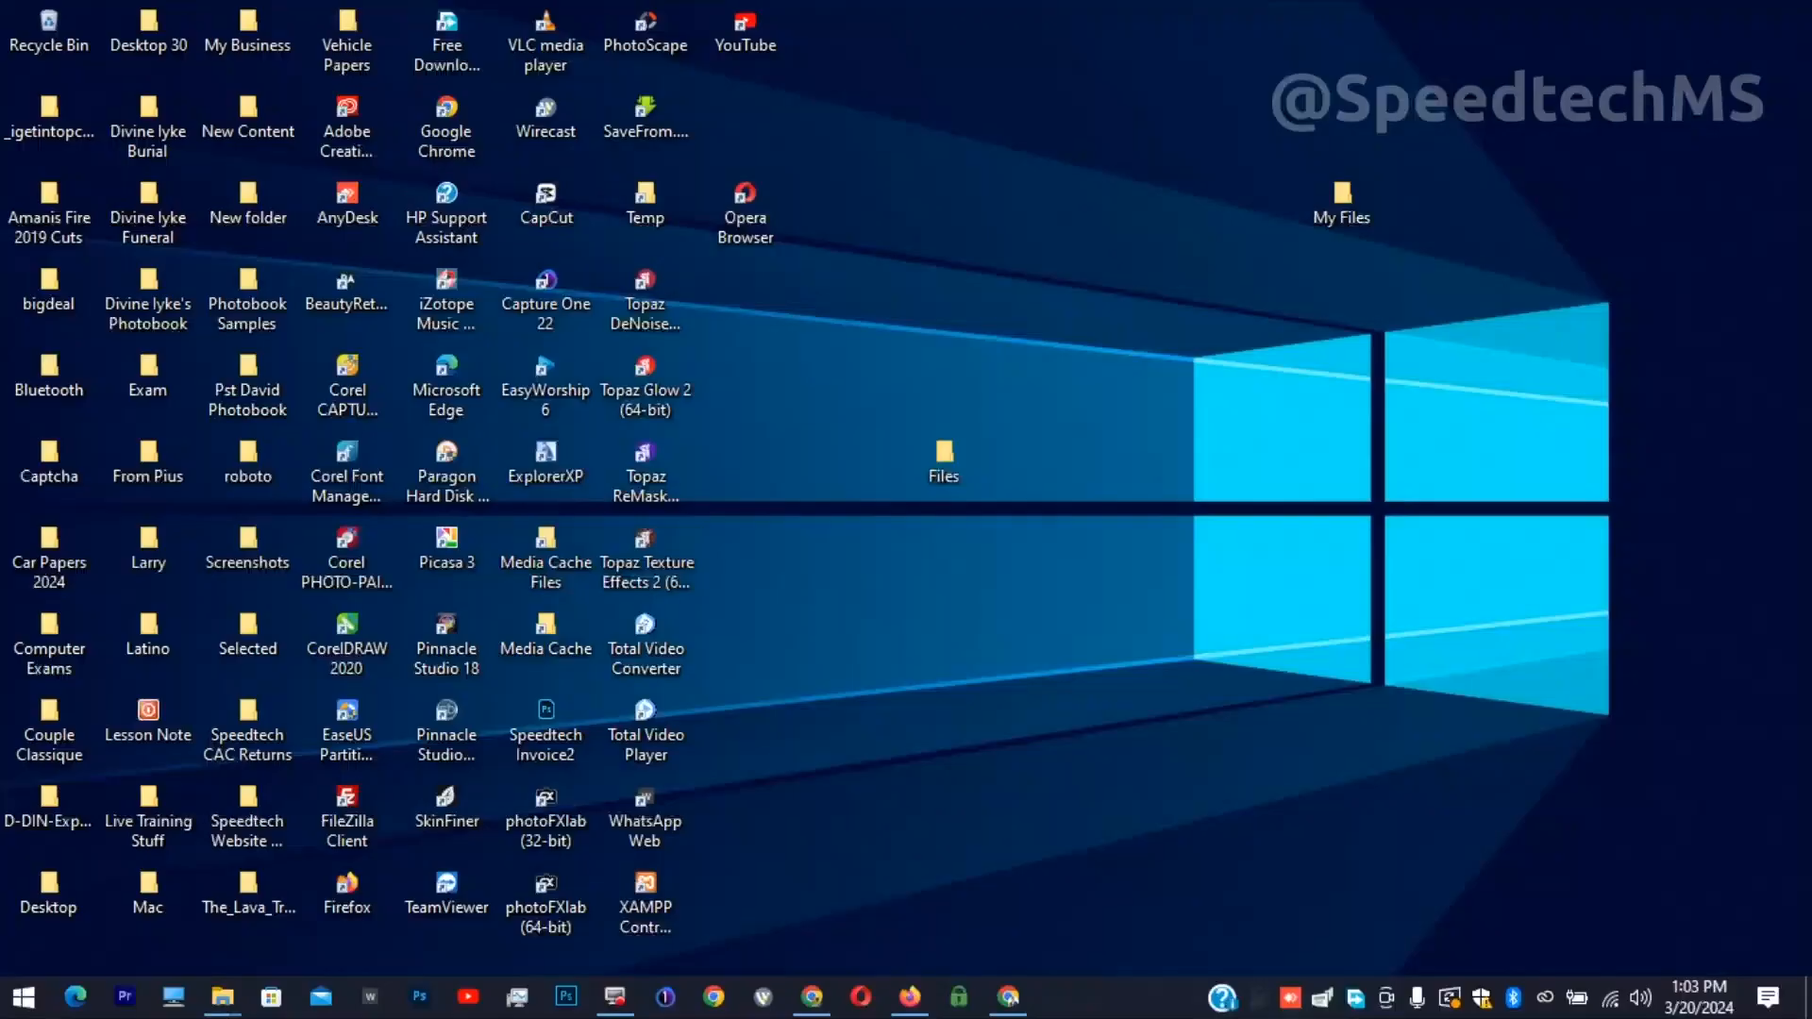
pyautogui.click(24, 996)
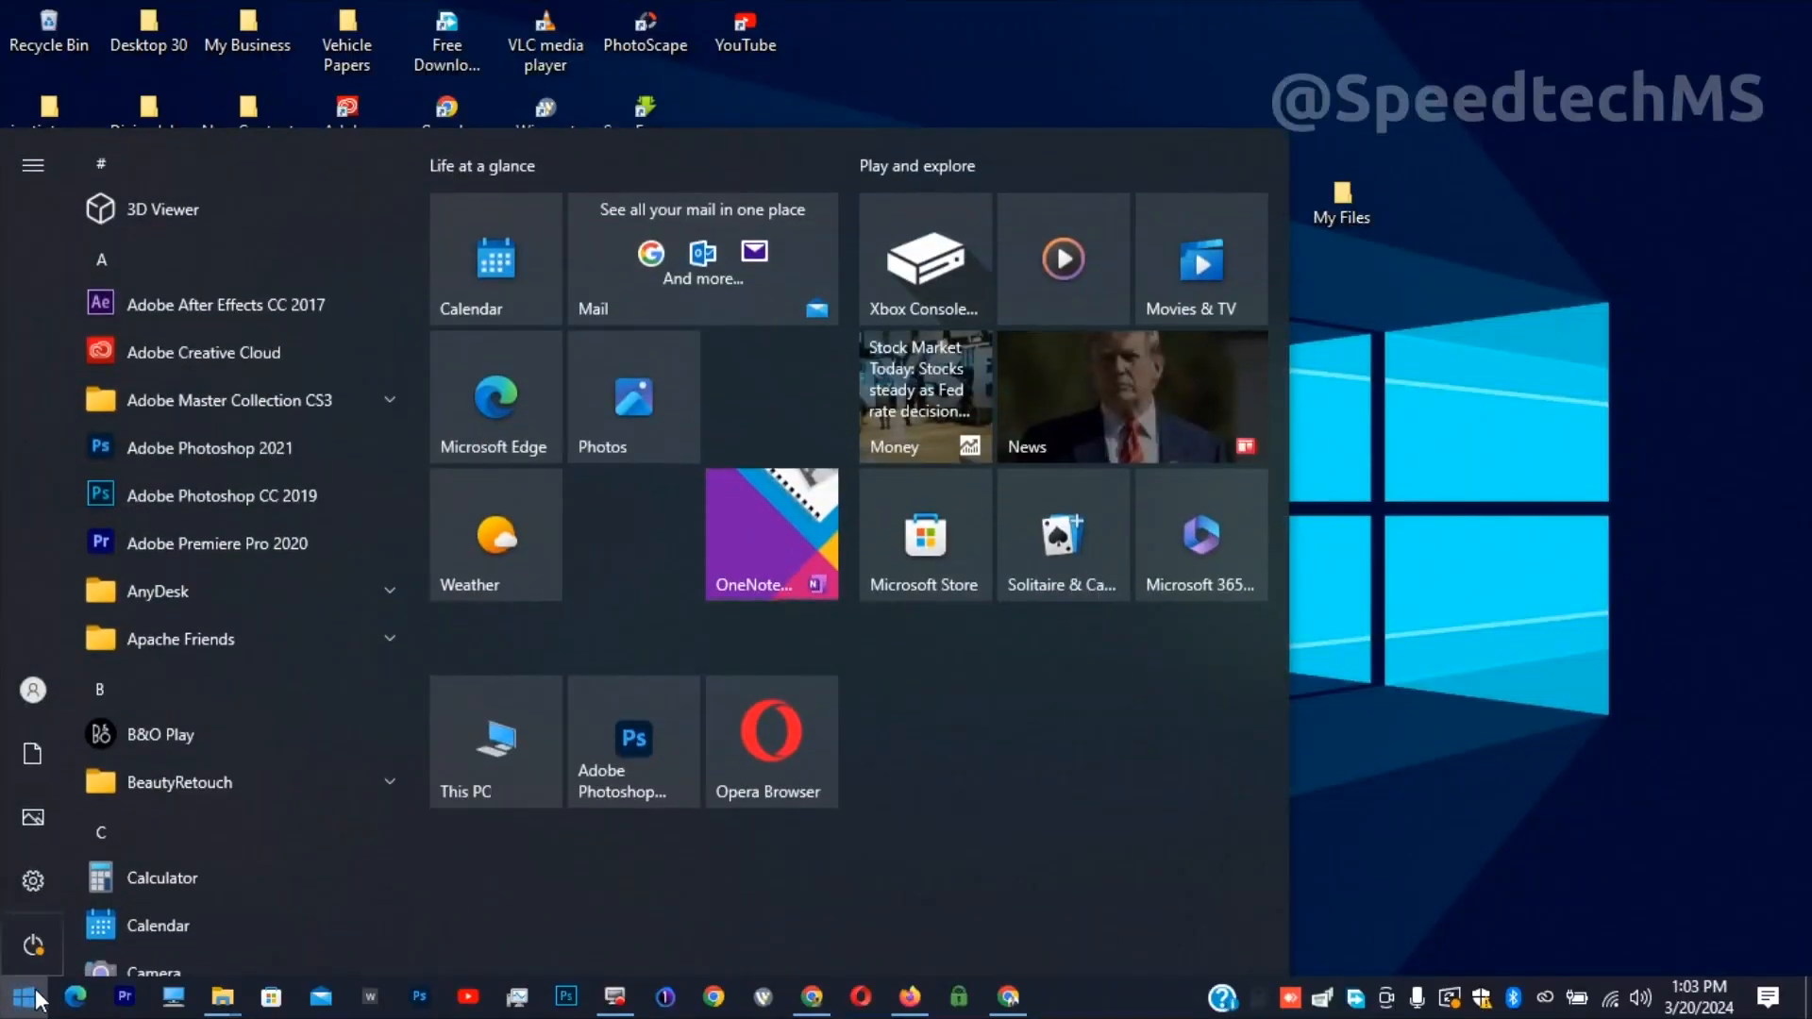
pyautogui.write('this')
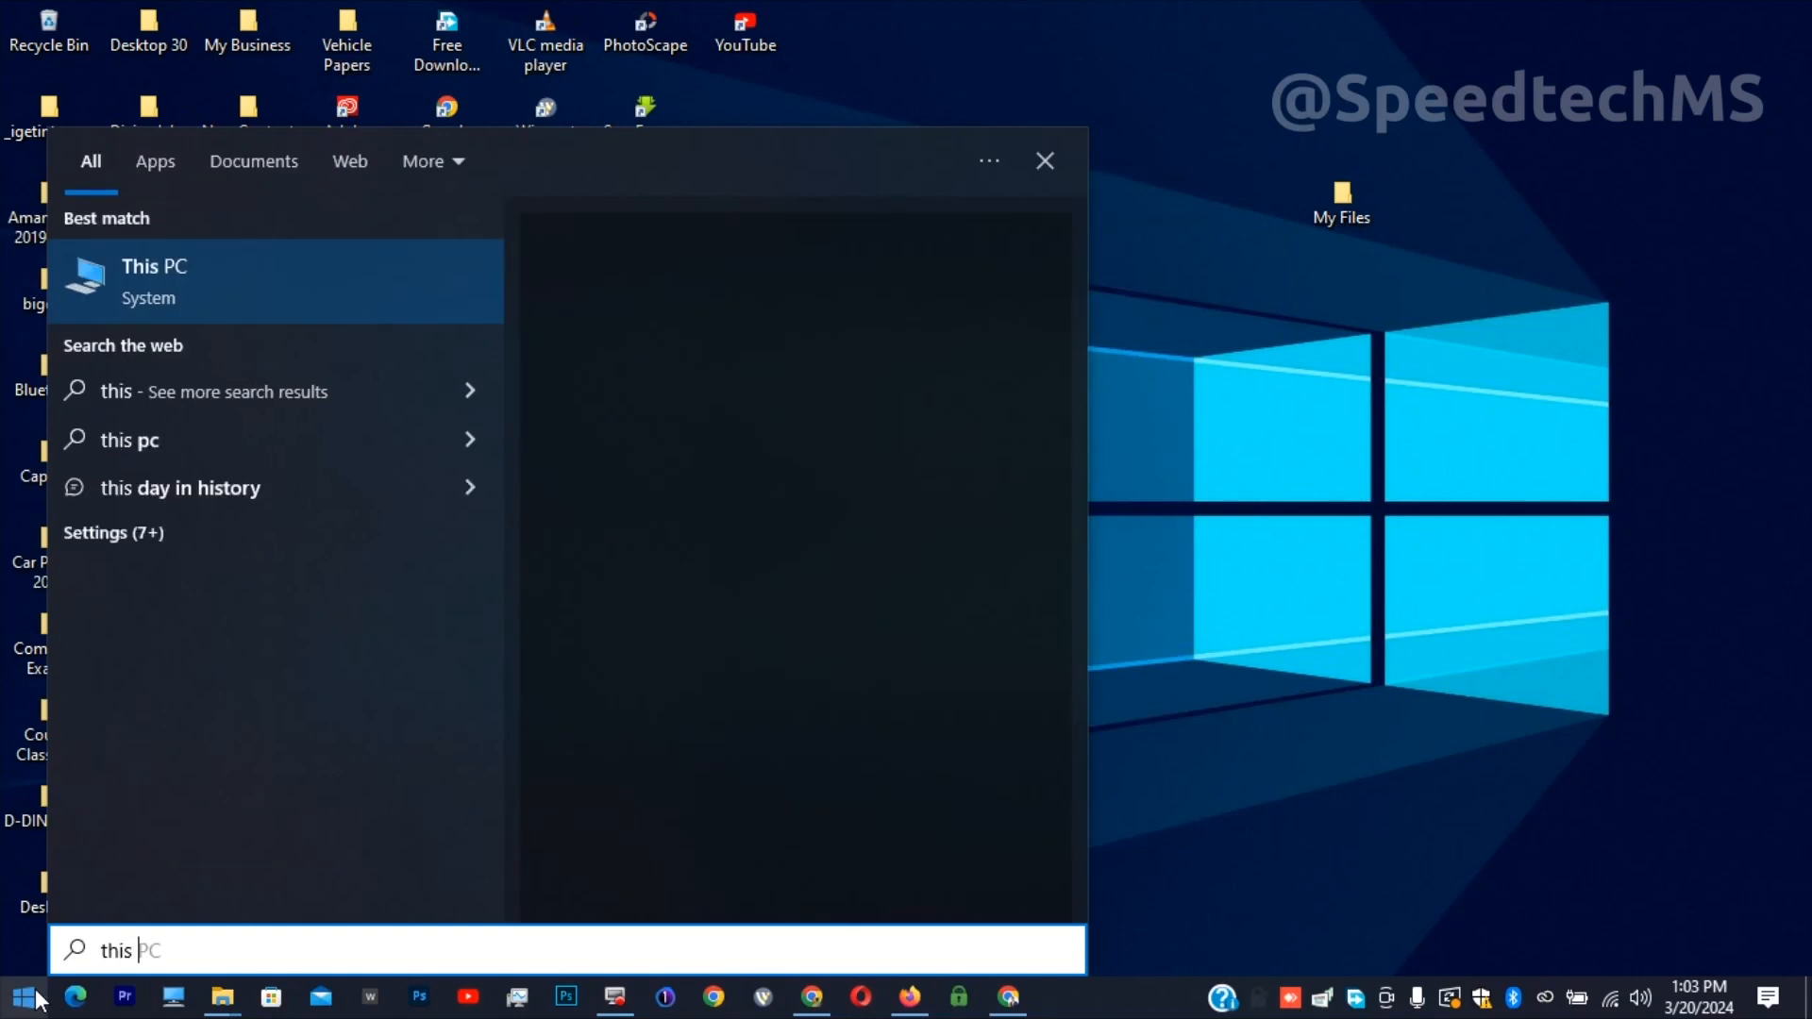
pyautogui.write('pc')
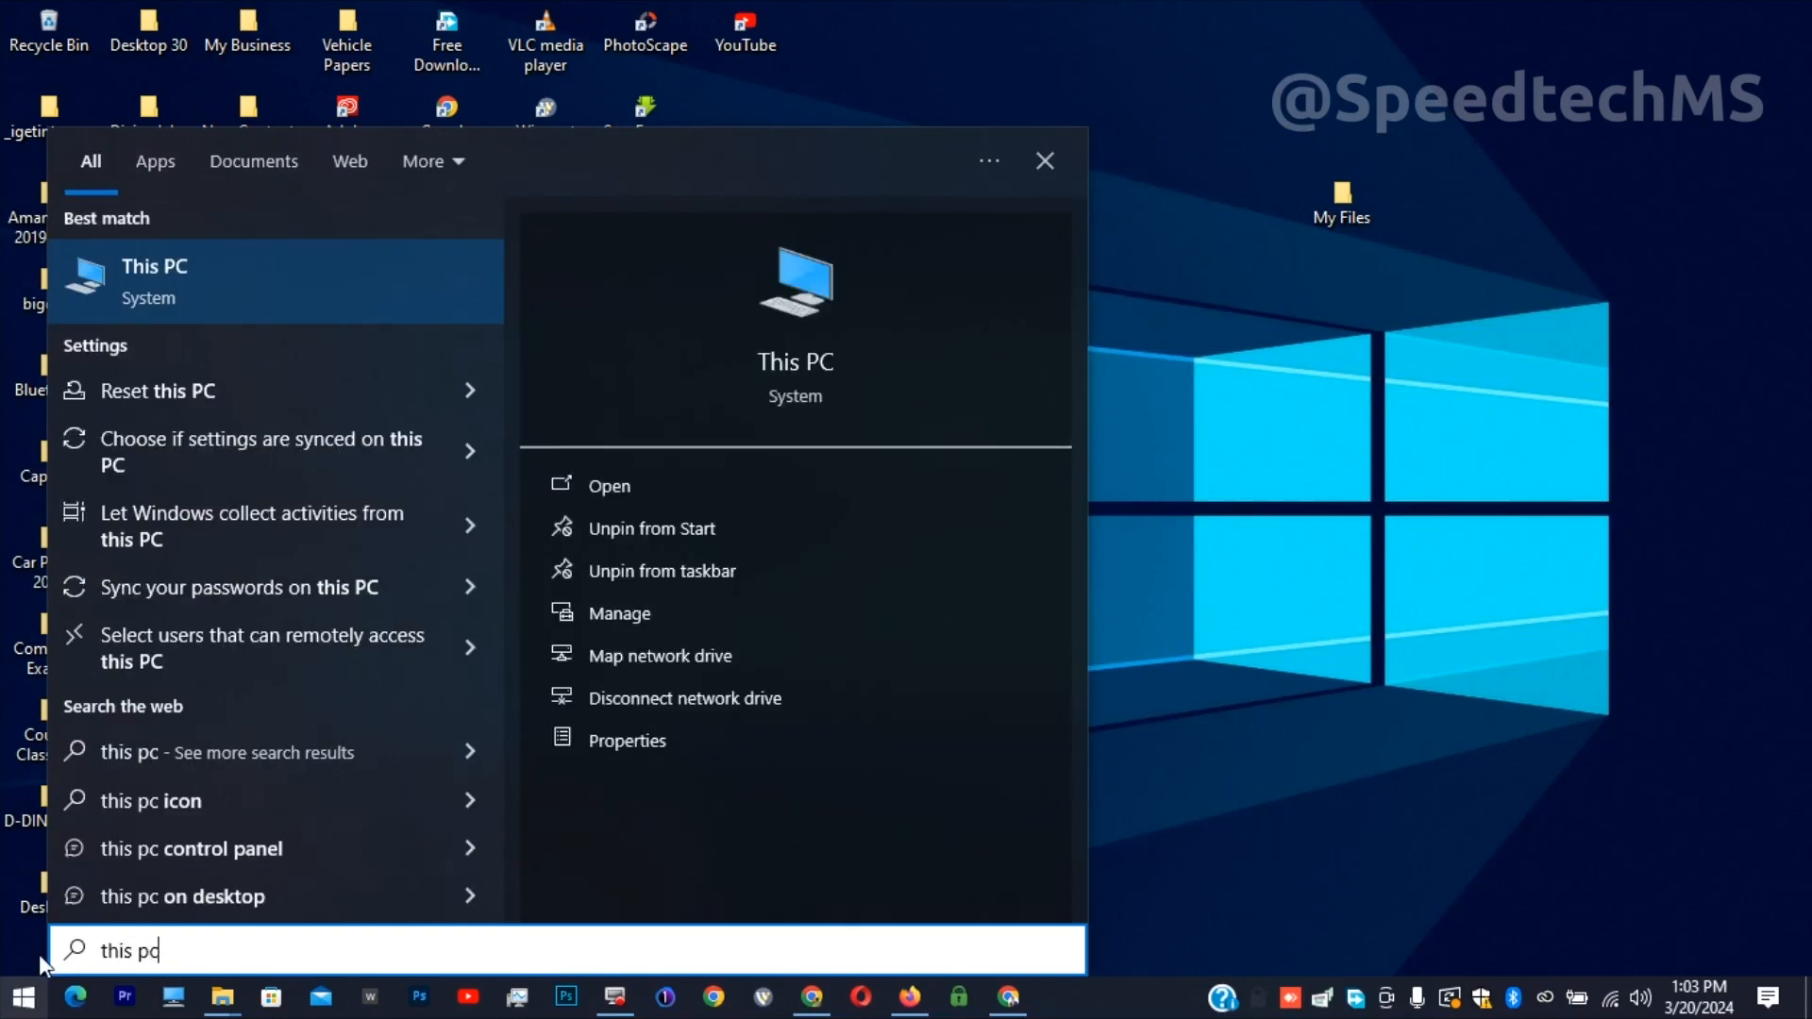
# From This PC's right-click Properties, show the System page with computer name and workgroup
pyautogui.click(275, 291)
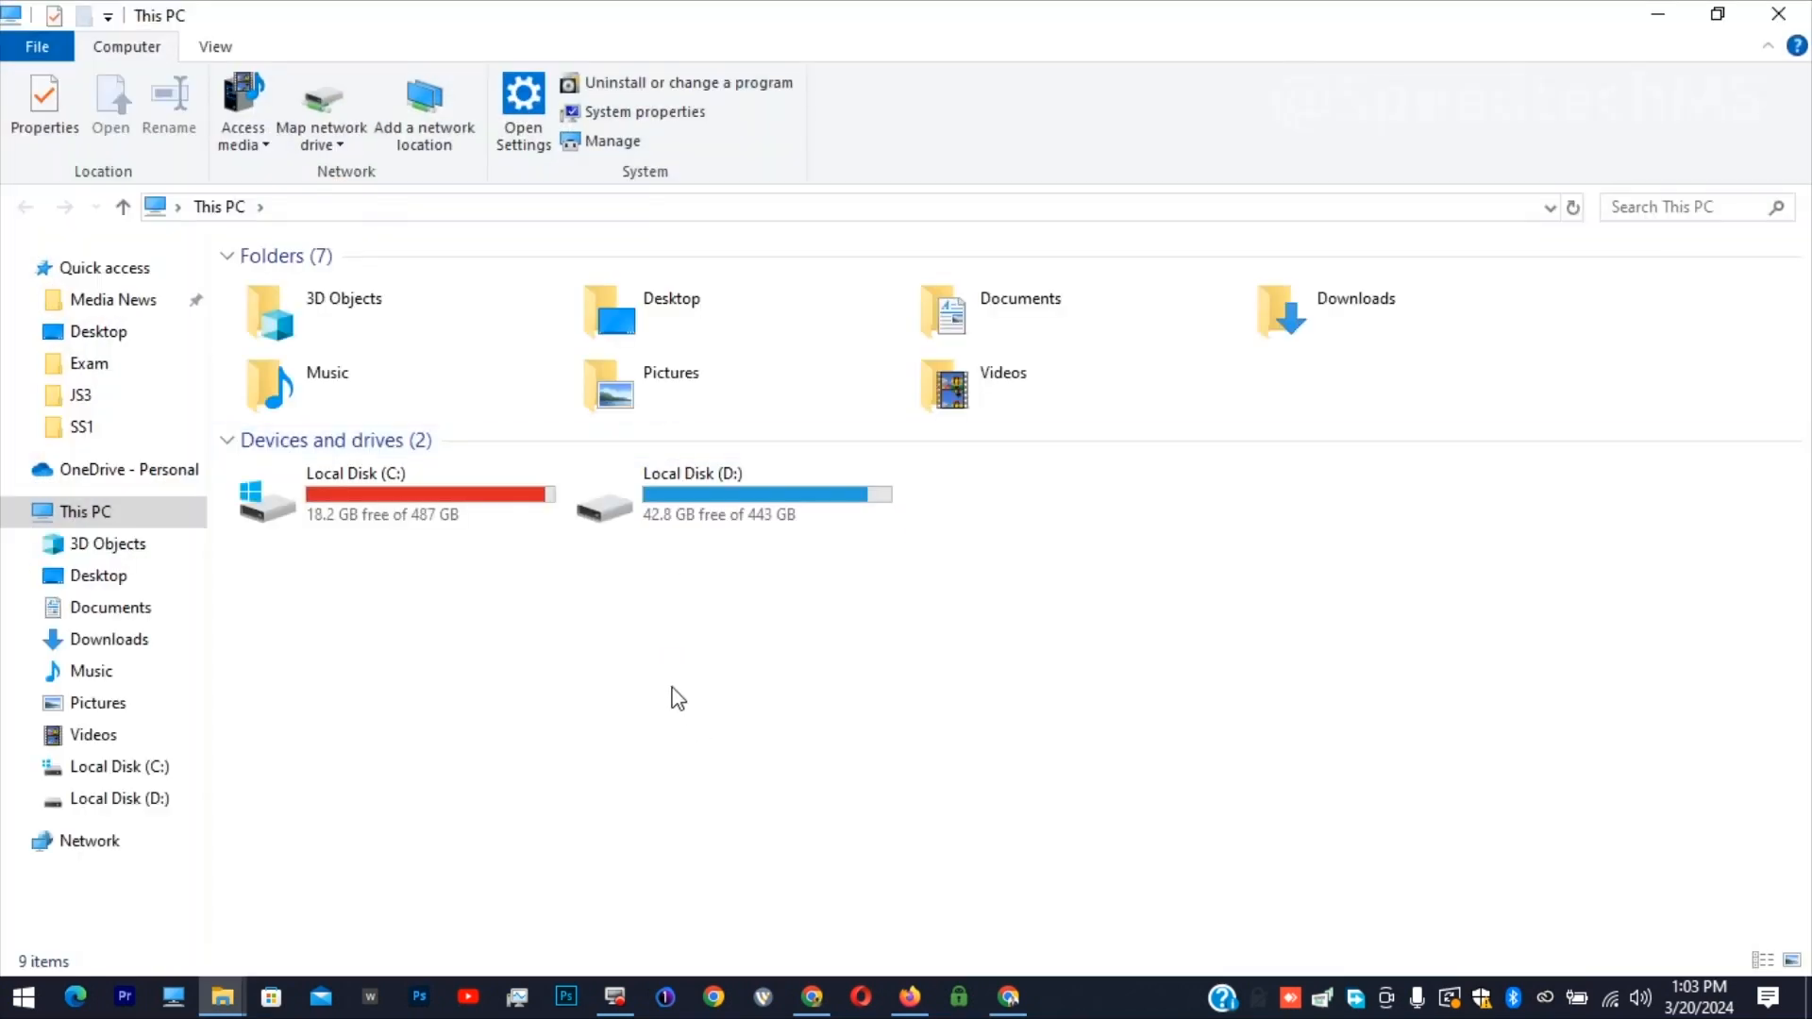
pyautogui.rightClick(674, 696)
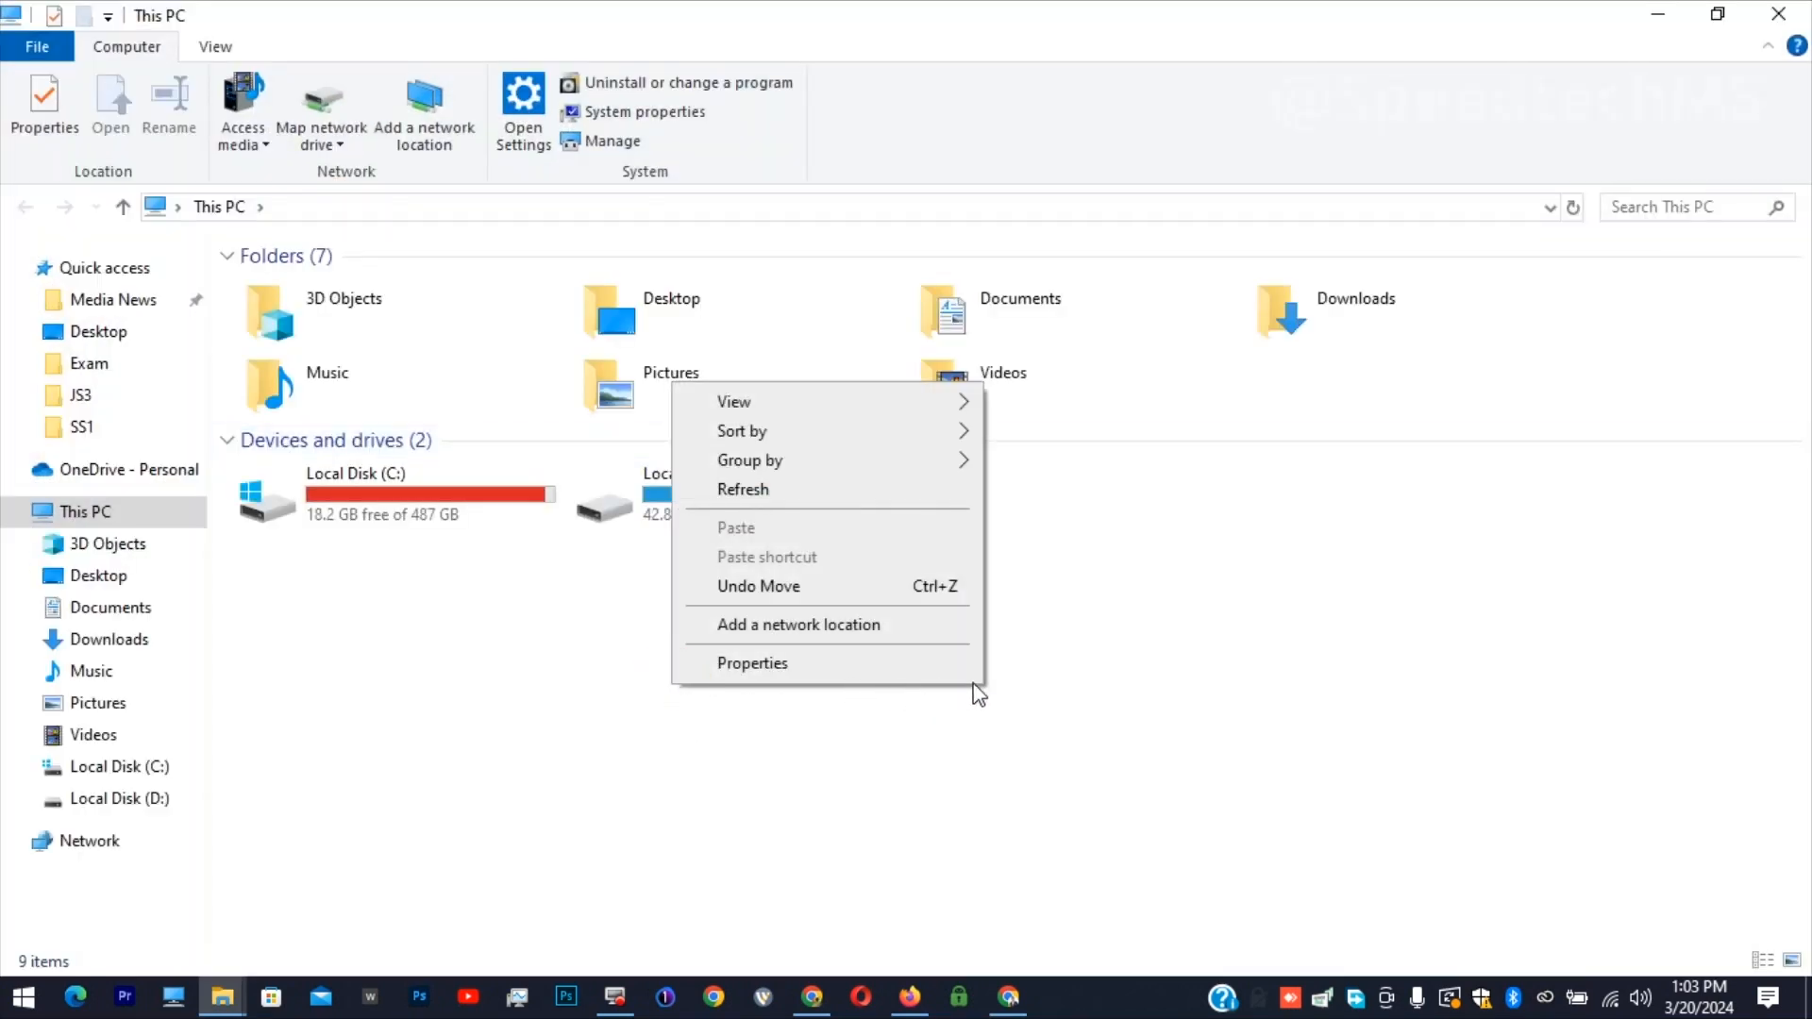
pyautogui.click(947, 663)
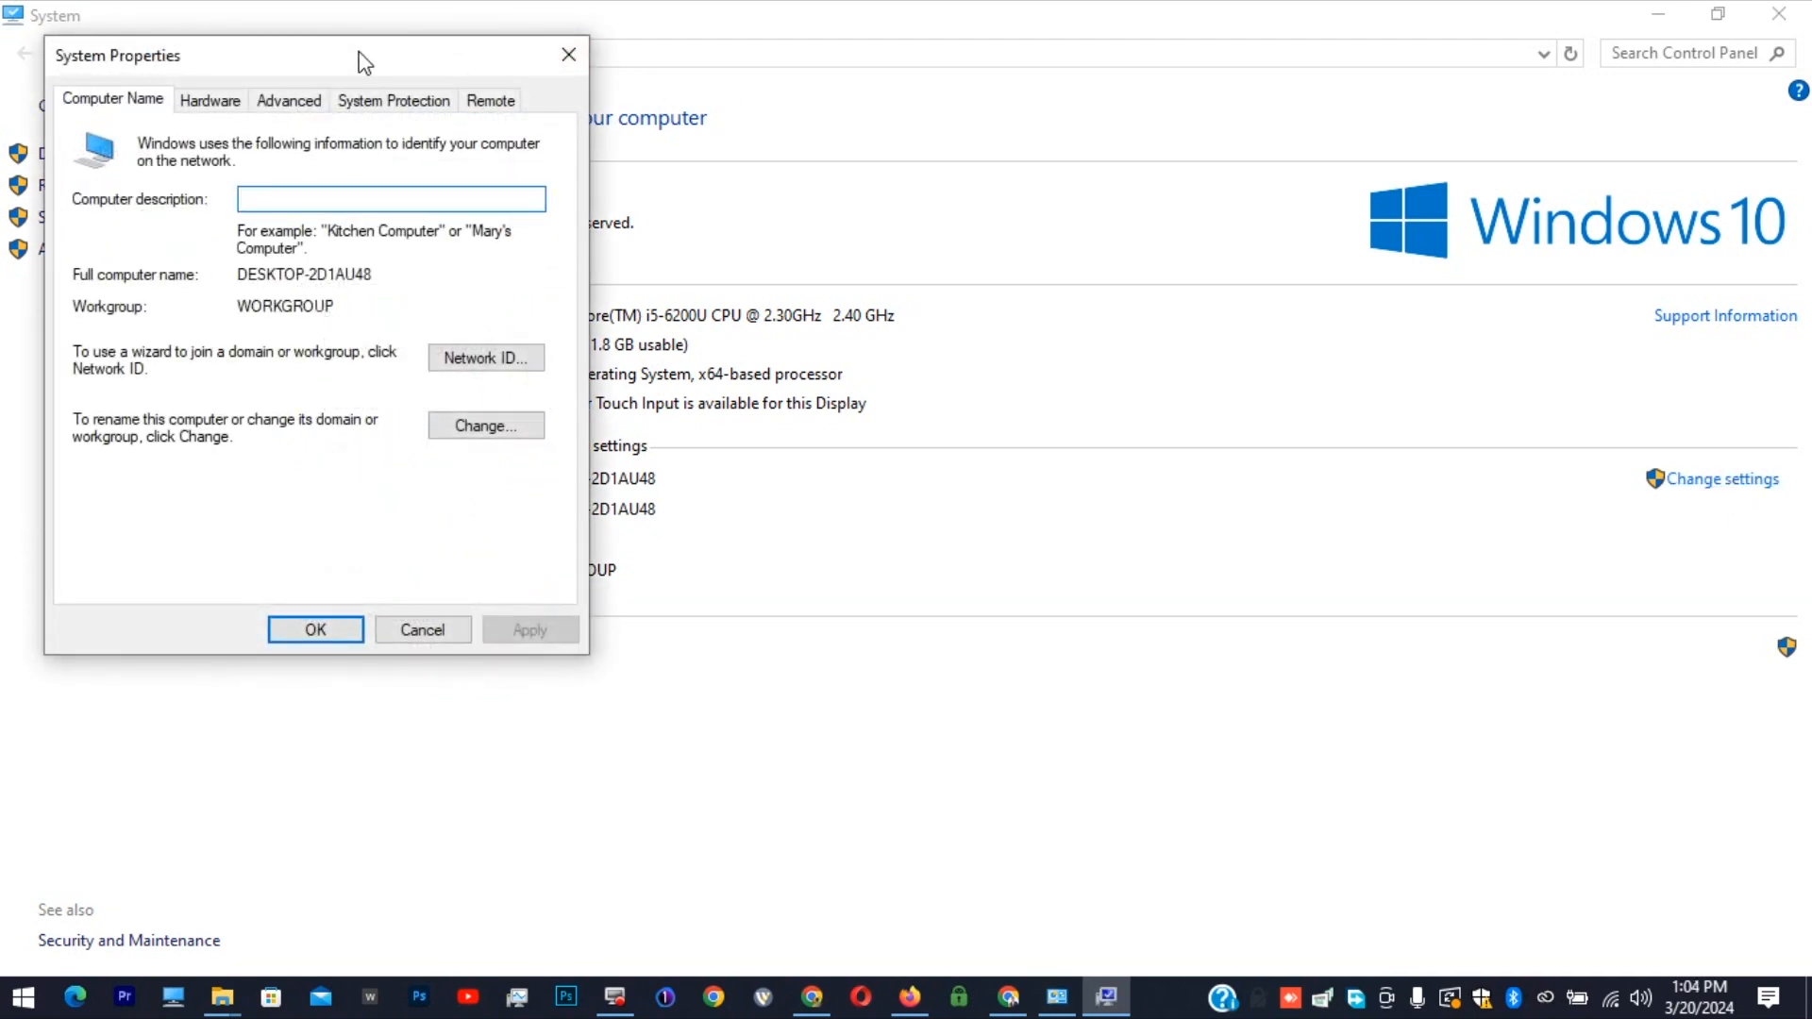
# Enter computer description Speedtech in System Properties and start renaming the computer via Change
pyautogui.moveTo(358, 61); pyautogui.dragTo(1132, 172)
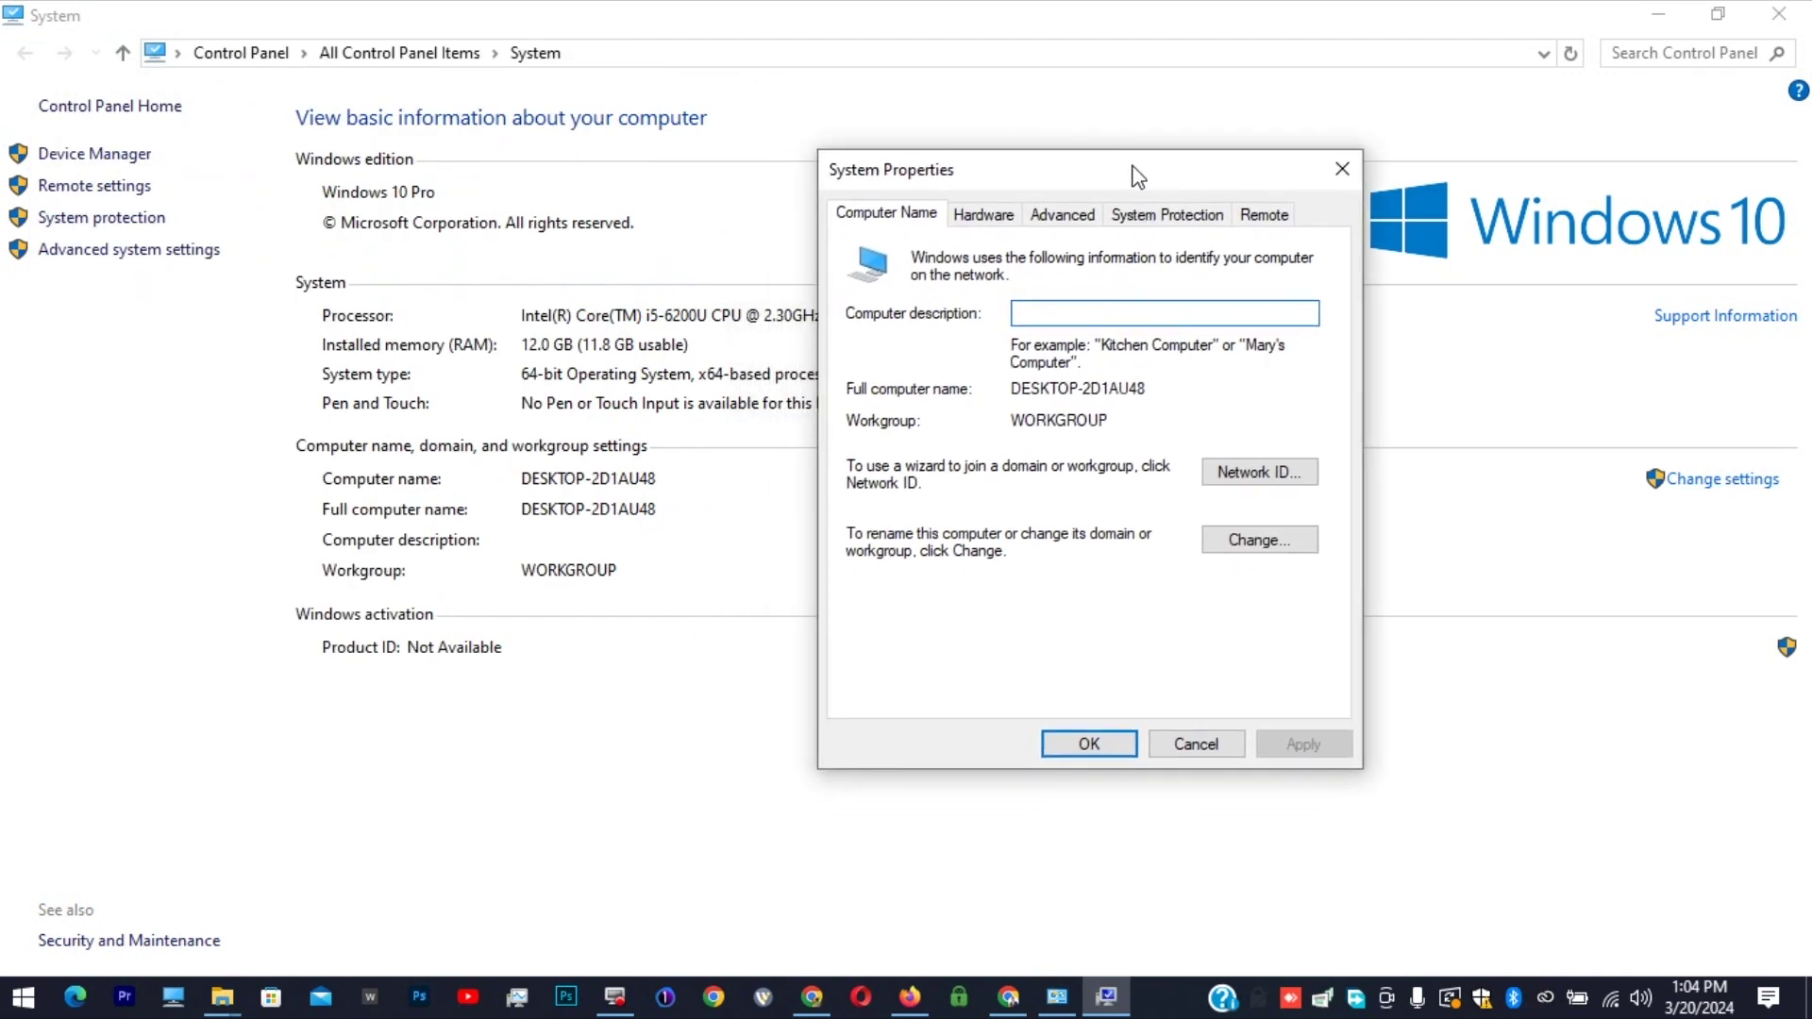
pyautogui.click(1092, 314)
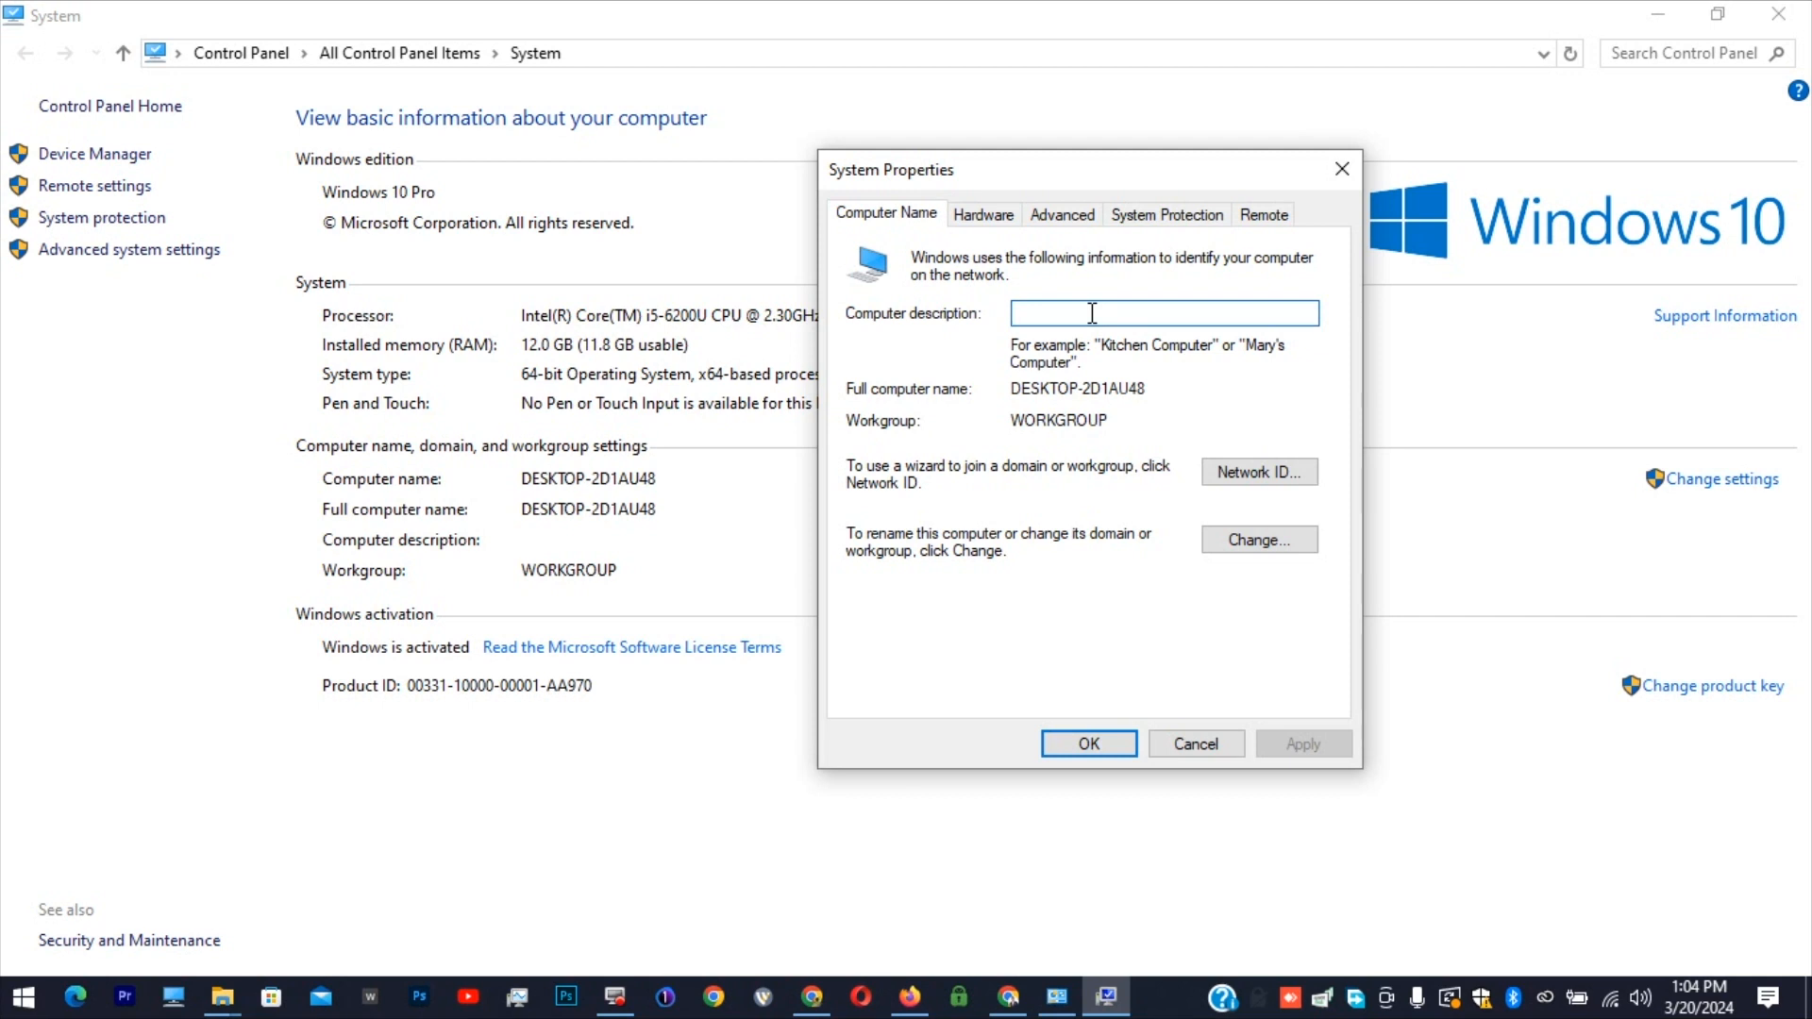
pyautogui.write('Speed')
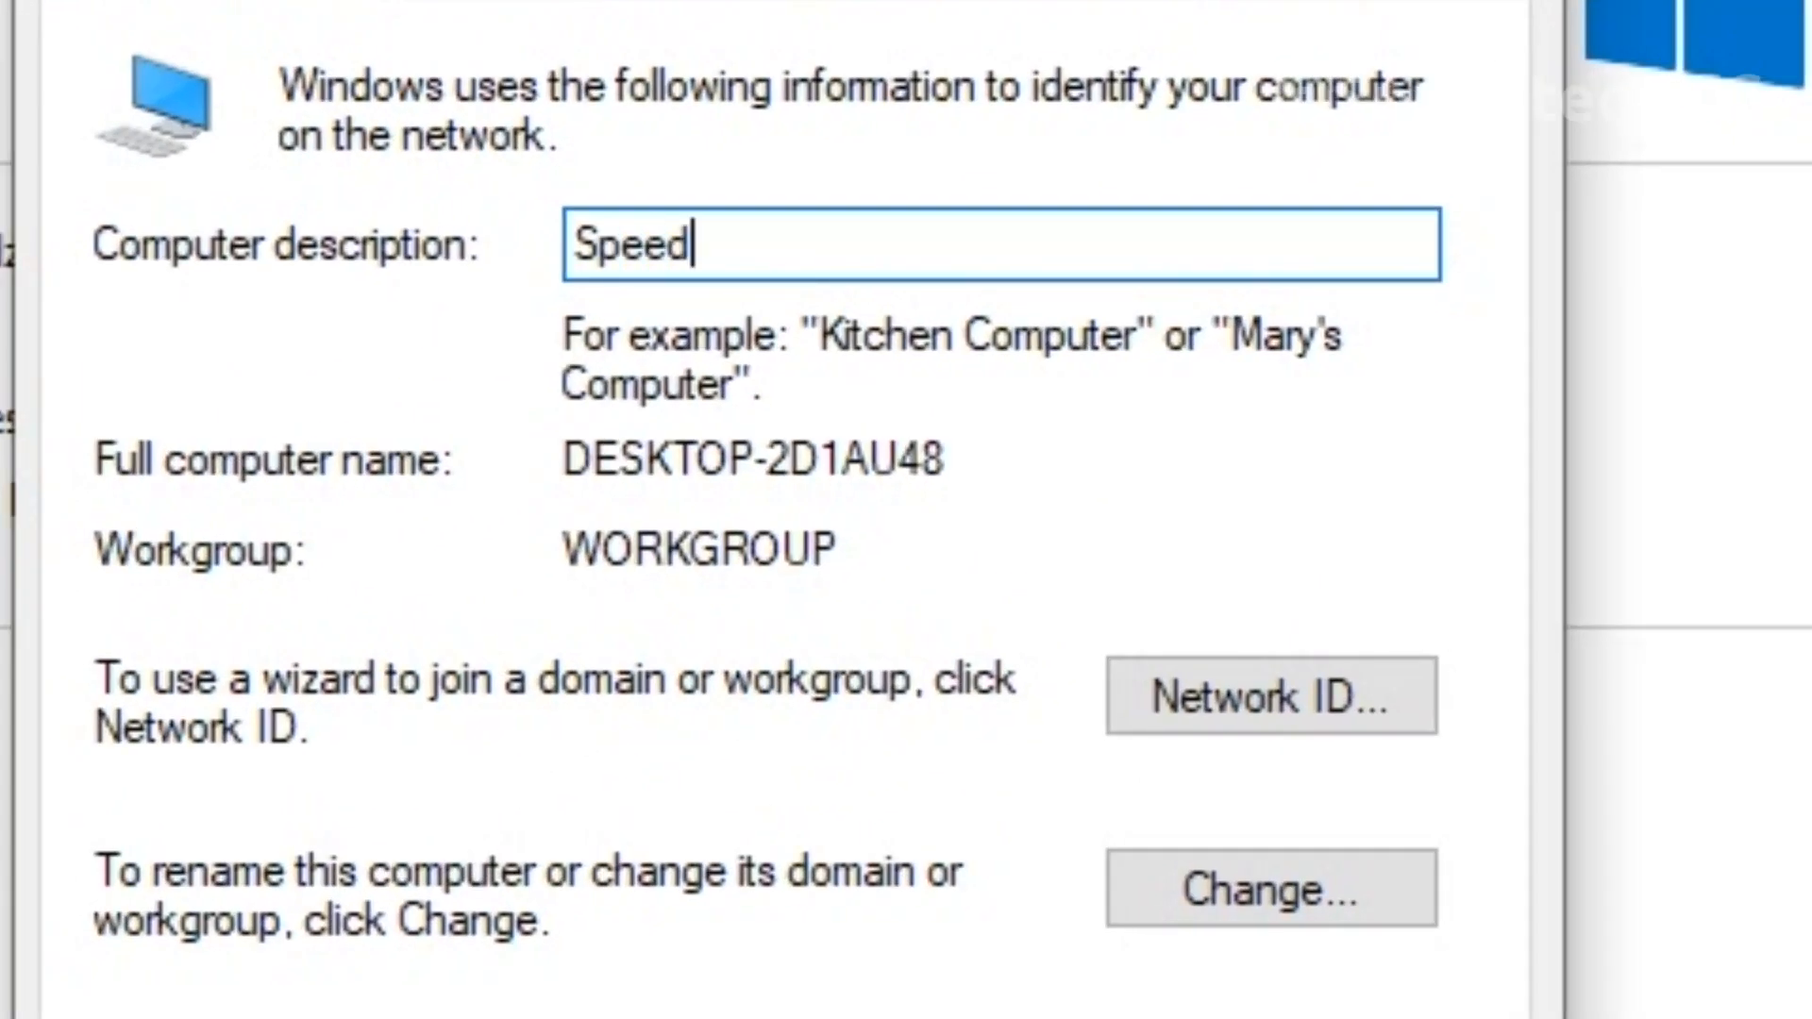
pyautogui.write('tech')
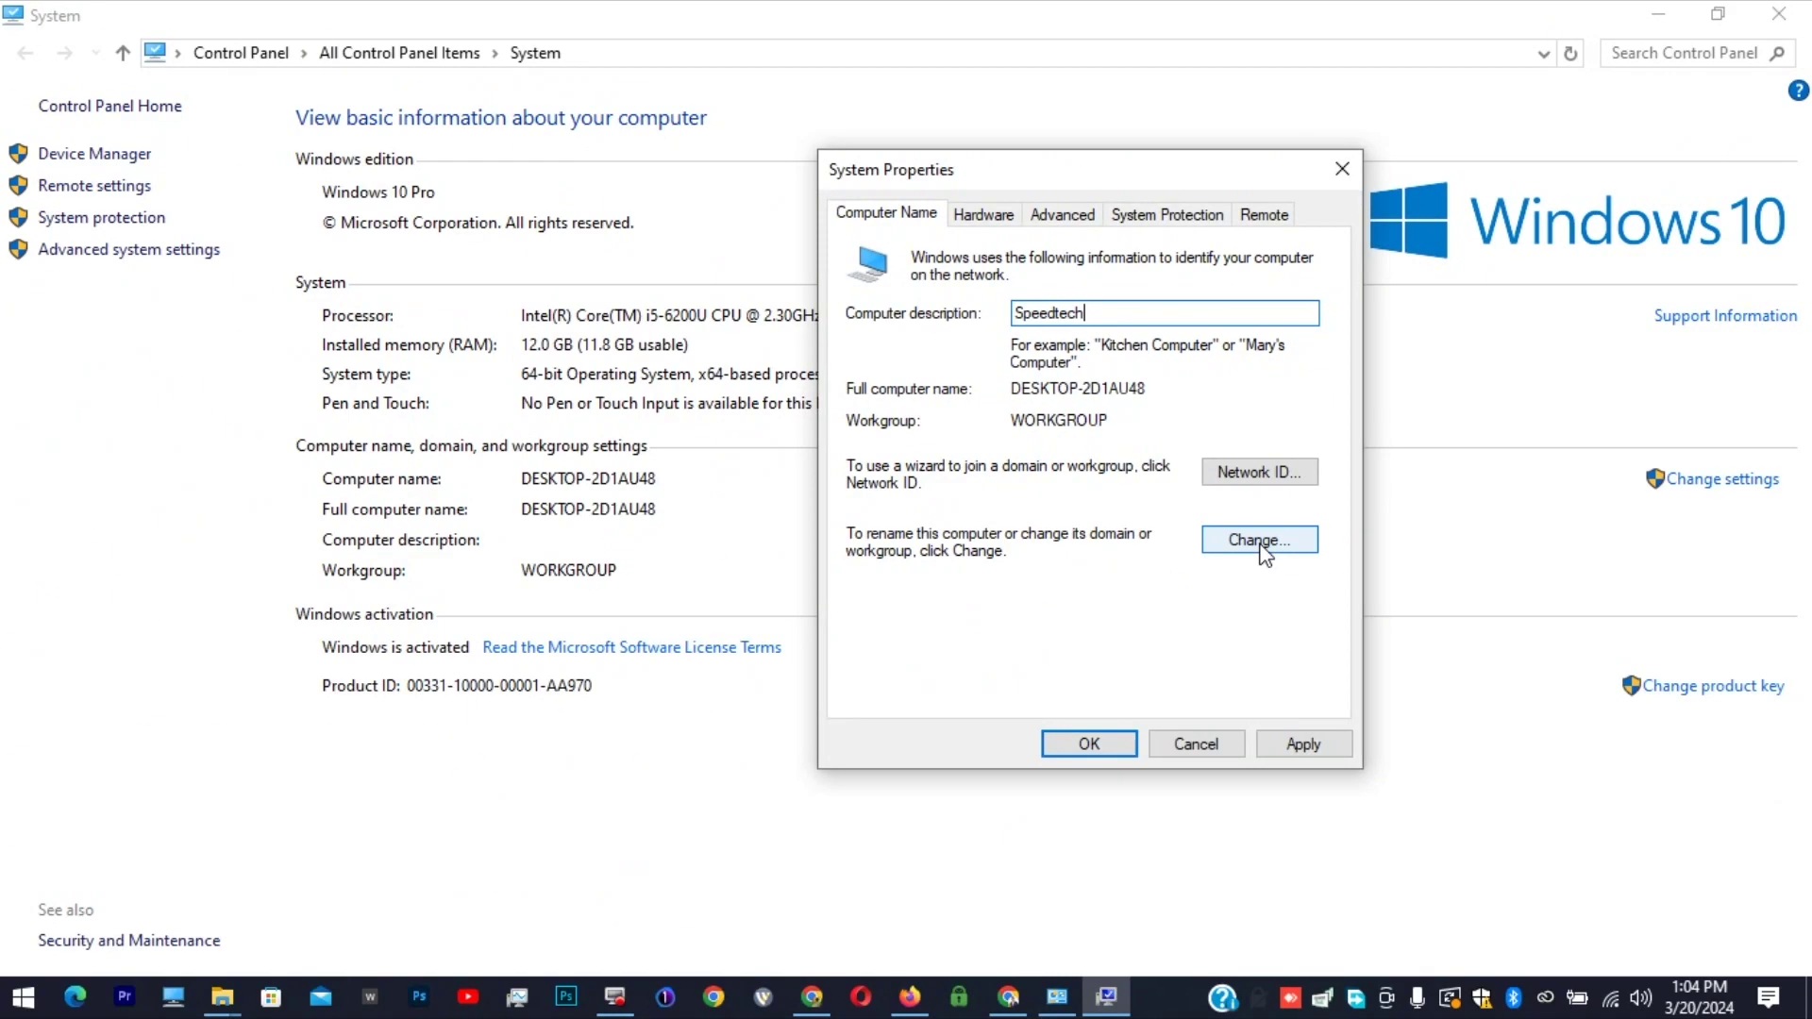
pyautogui.click(1260, 543)
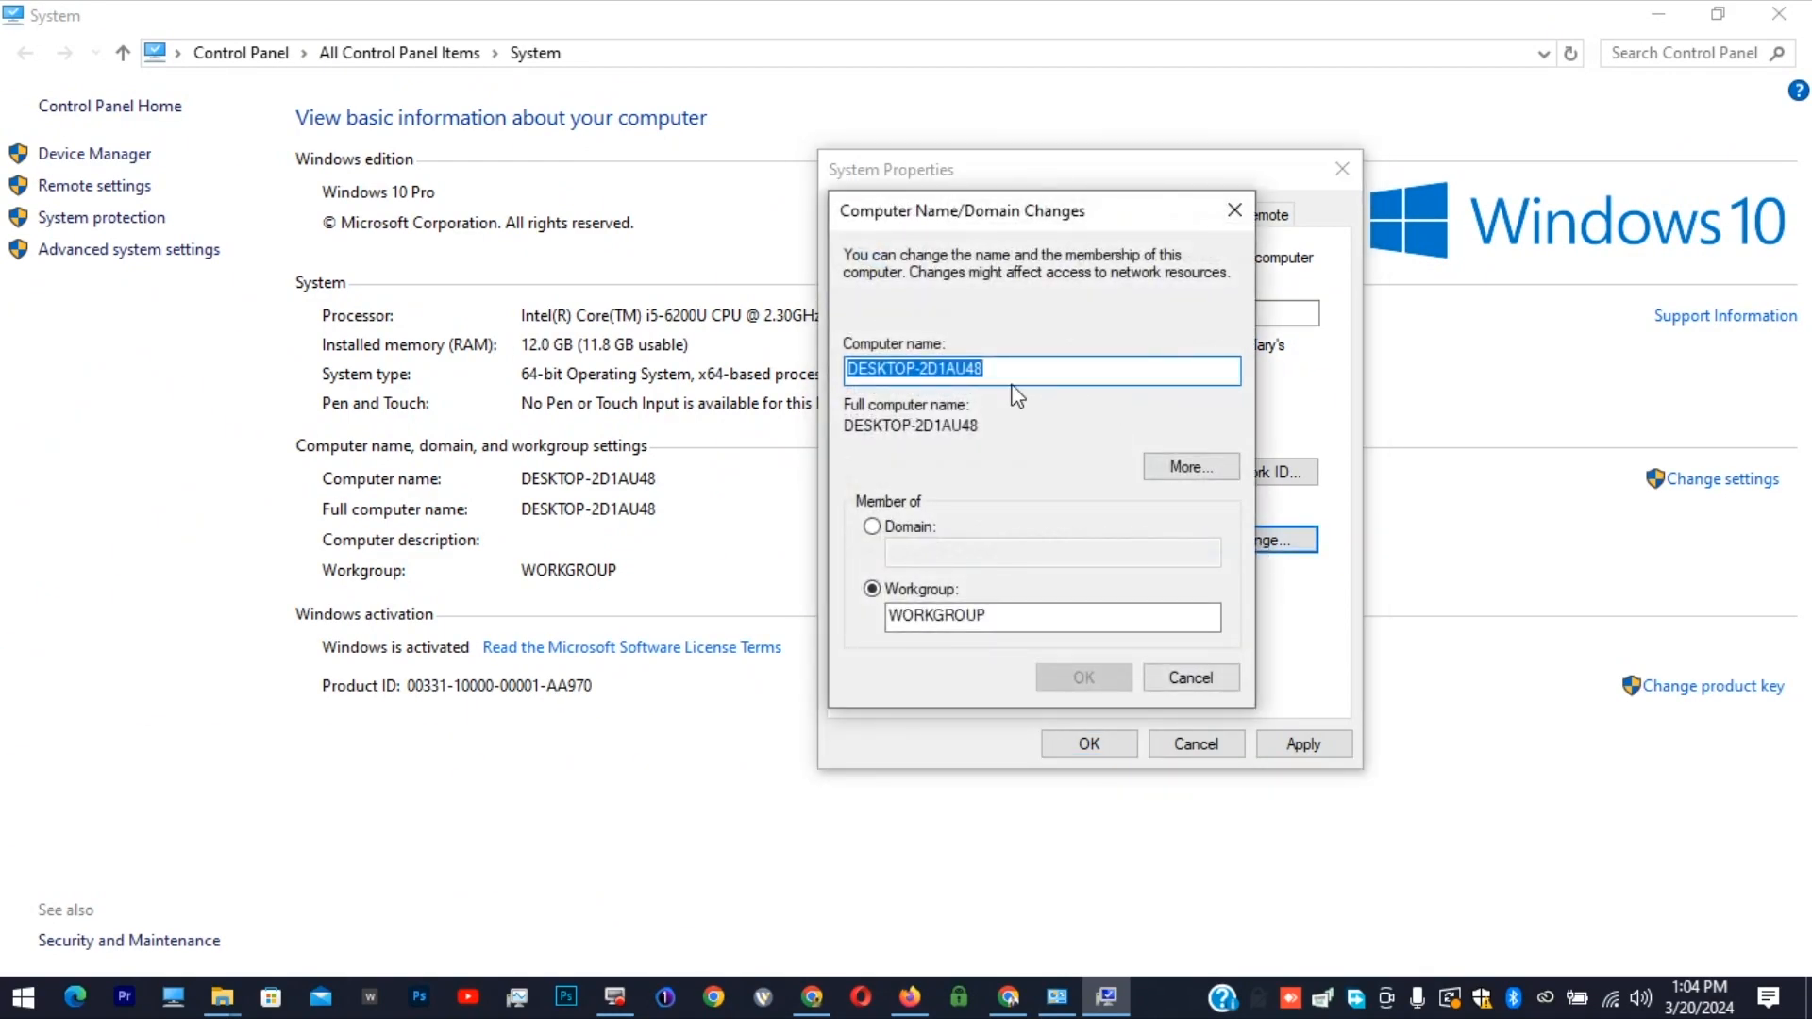
pyautogui.click(1062, 372)
# Submit computer name Speedtech System in WORKGROUP; Windows reports disallowed characters
pyautogui.moveTo(1063, 371); pyautogui.dragTo(812, 313)
pyautogui.write('Spee')
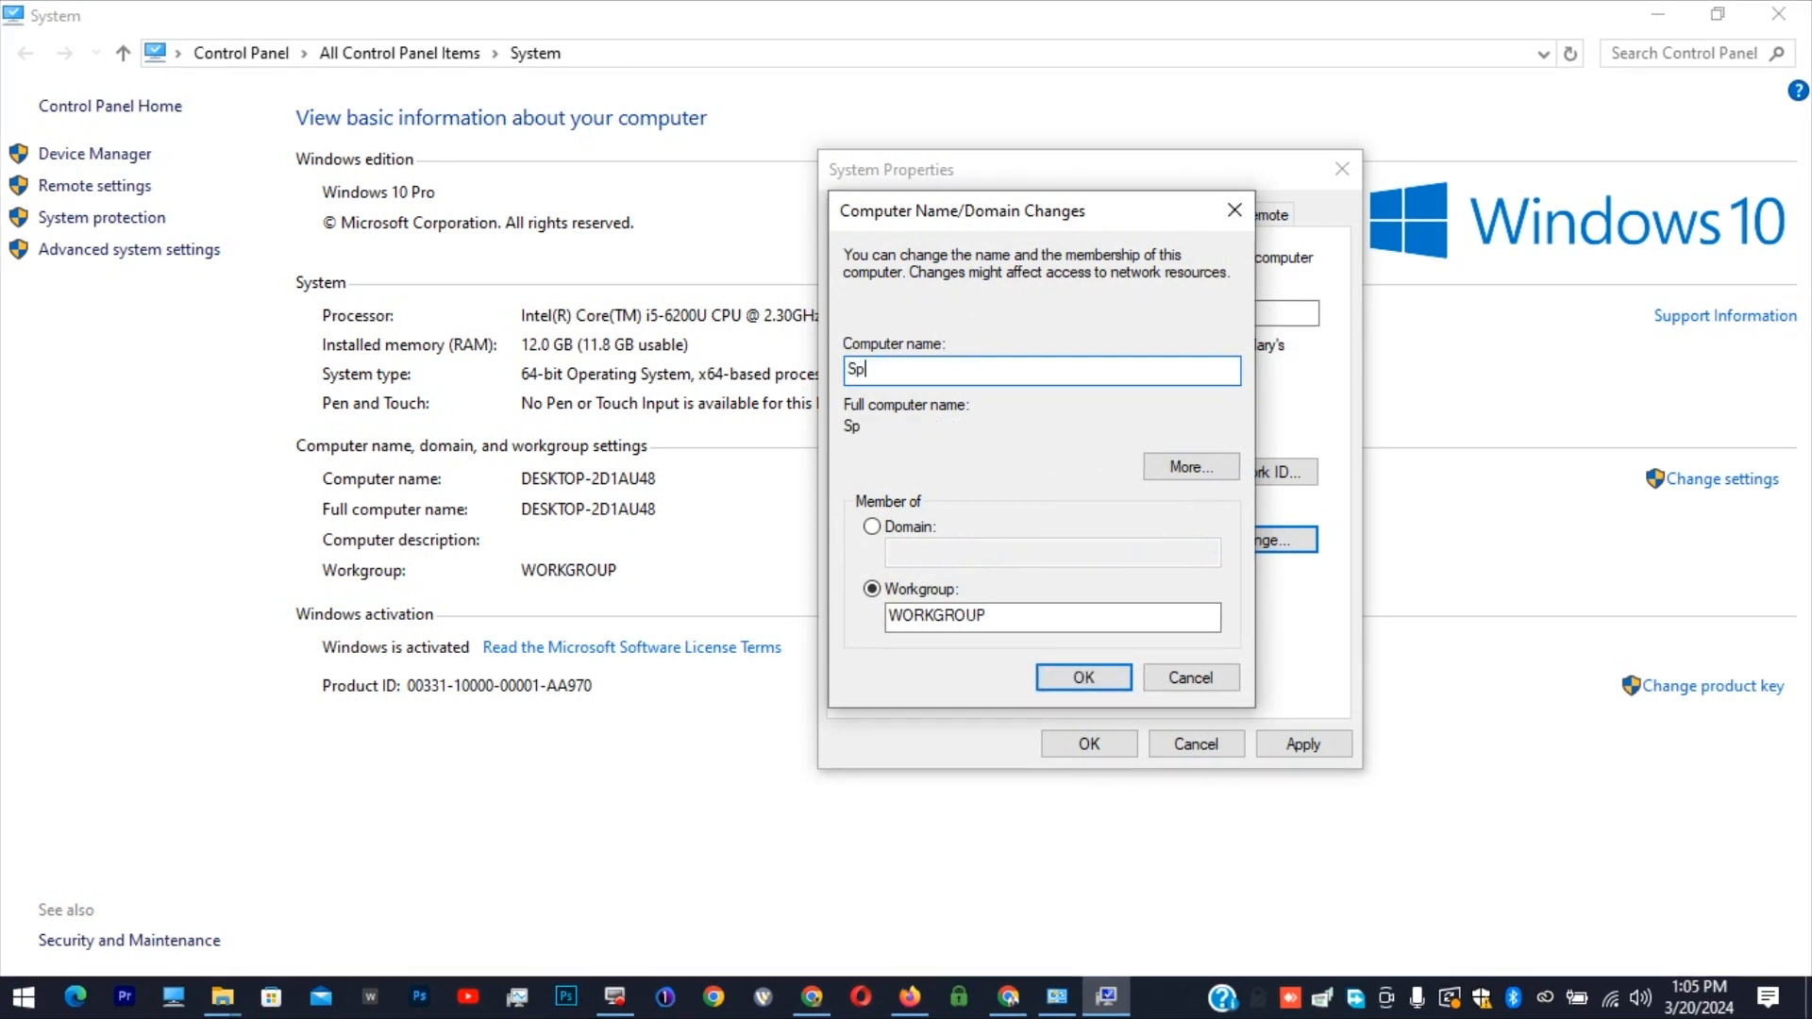
pyautogui.write('d')
pyautogui.write('tec')
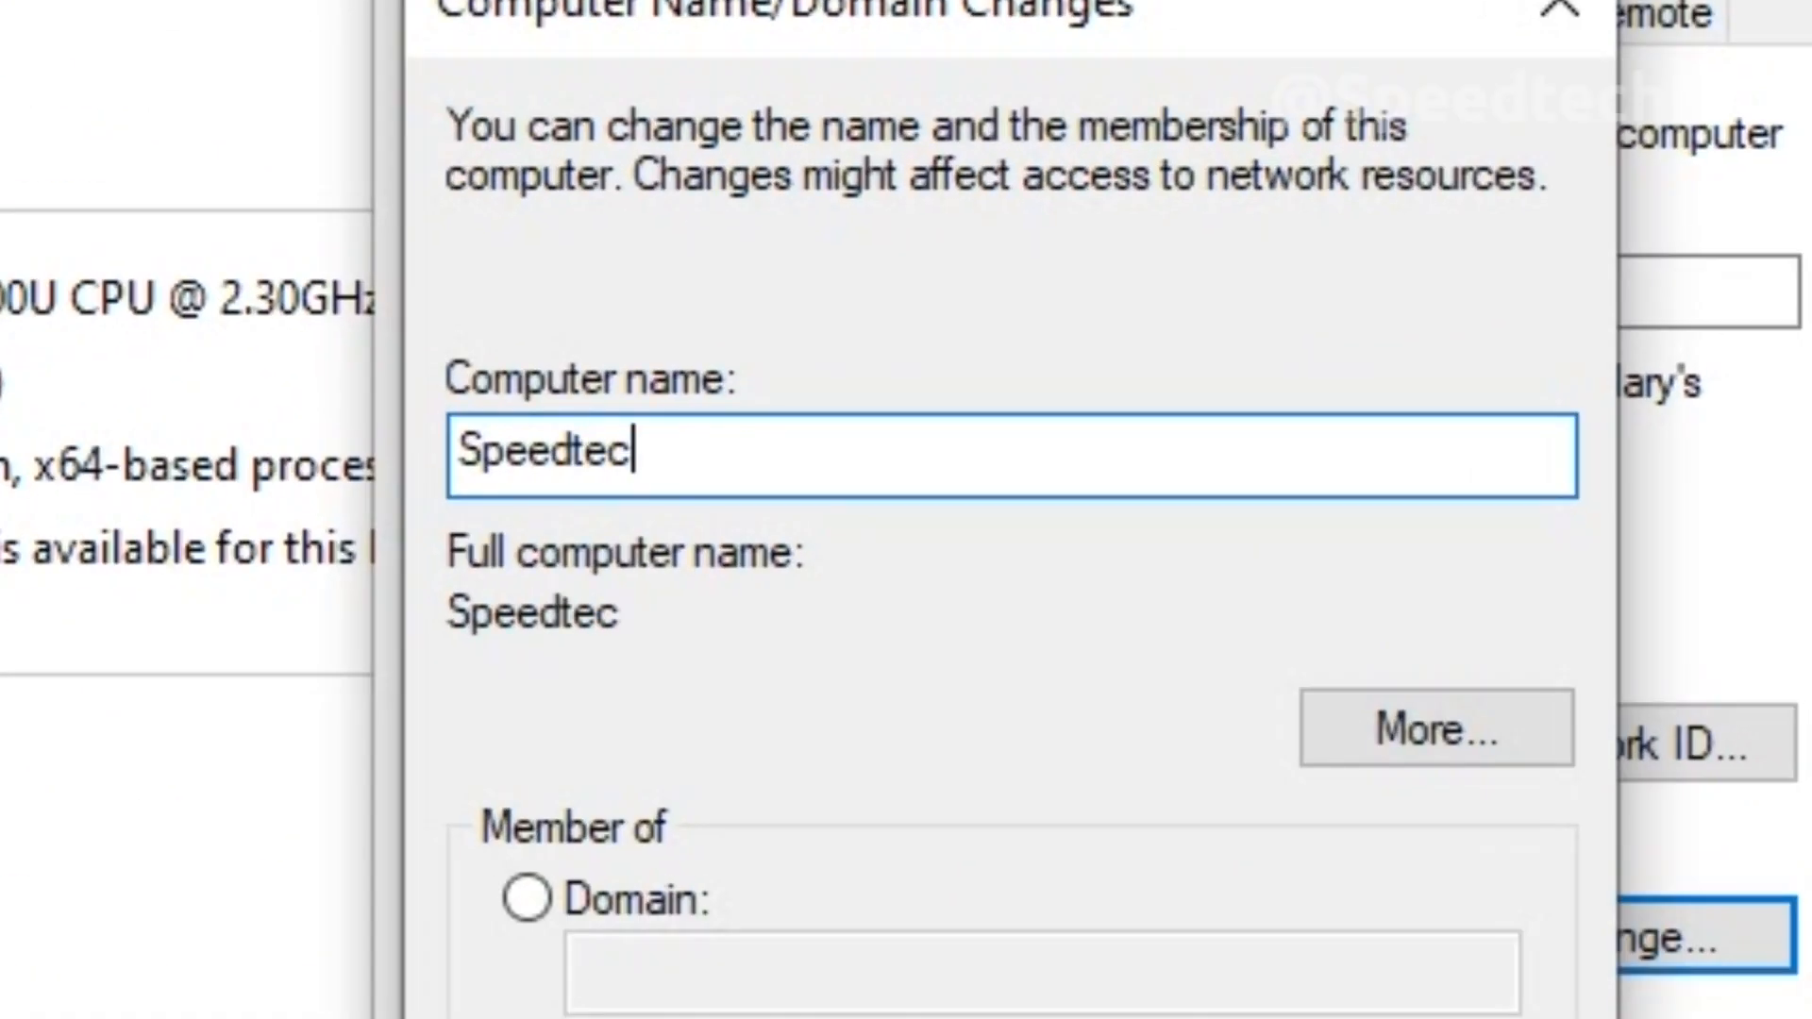
pyautogui.write('h Sy')
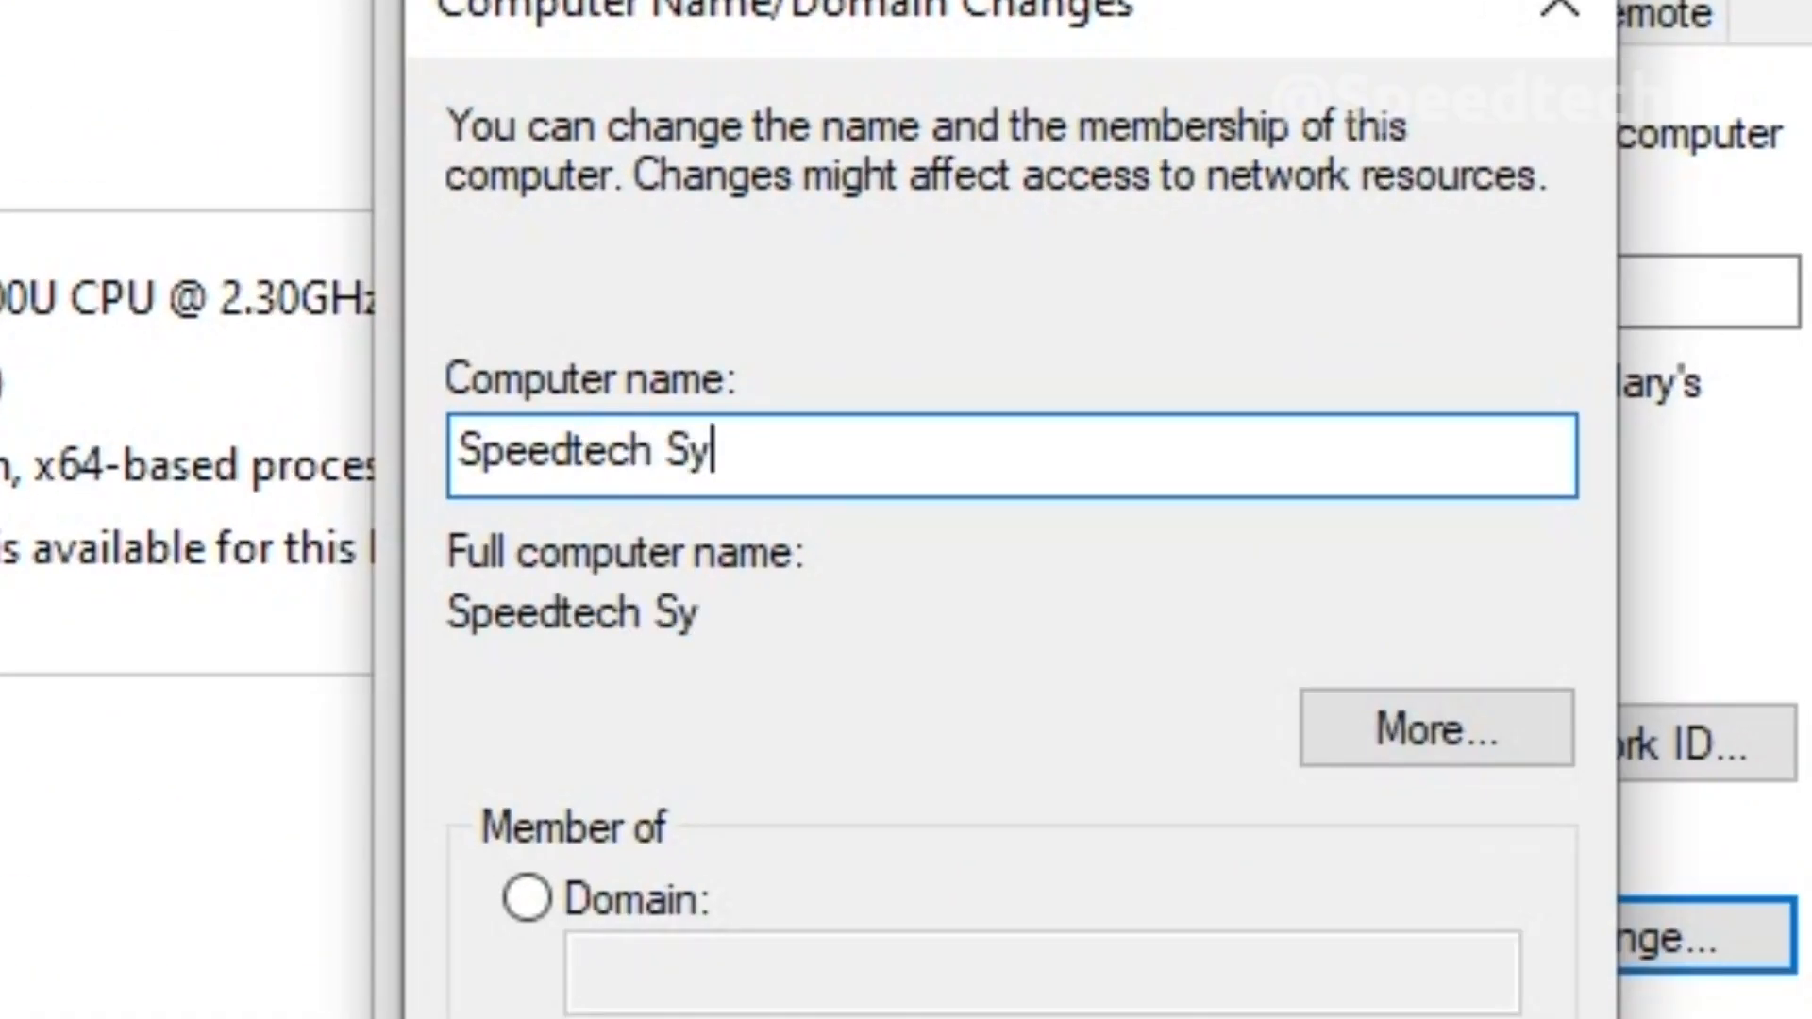
pyautogui.write('stem')
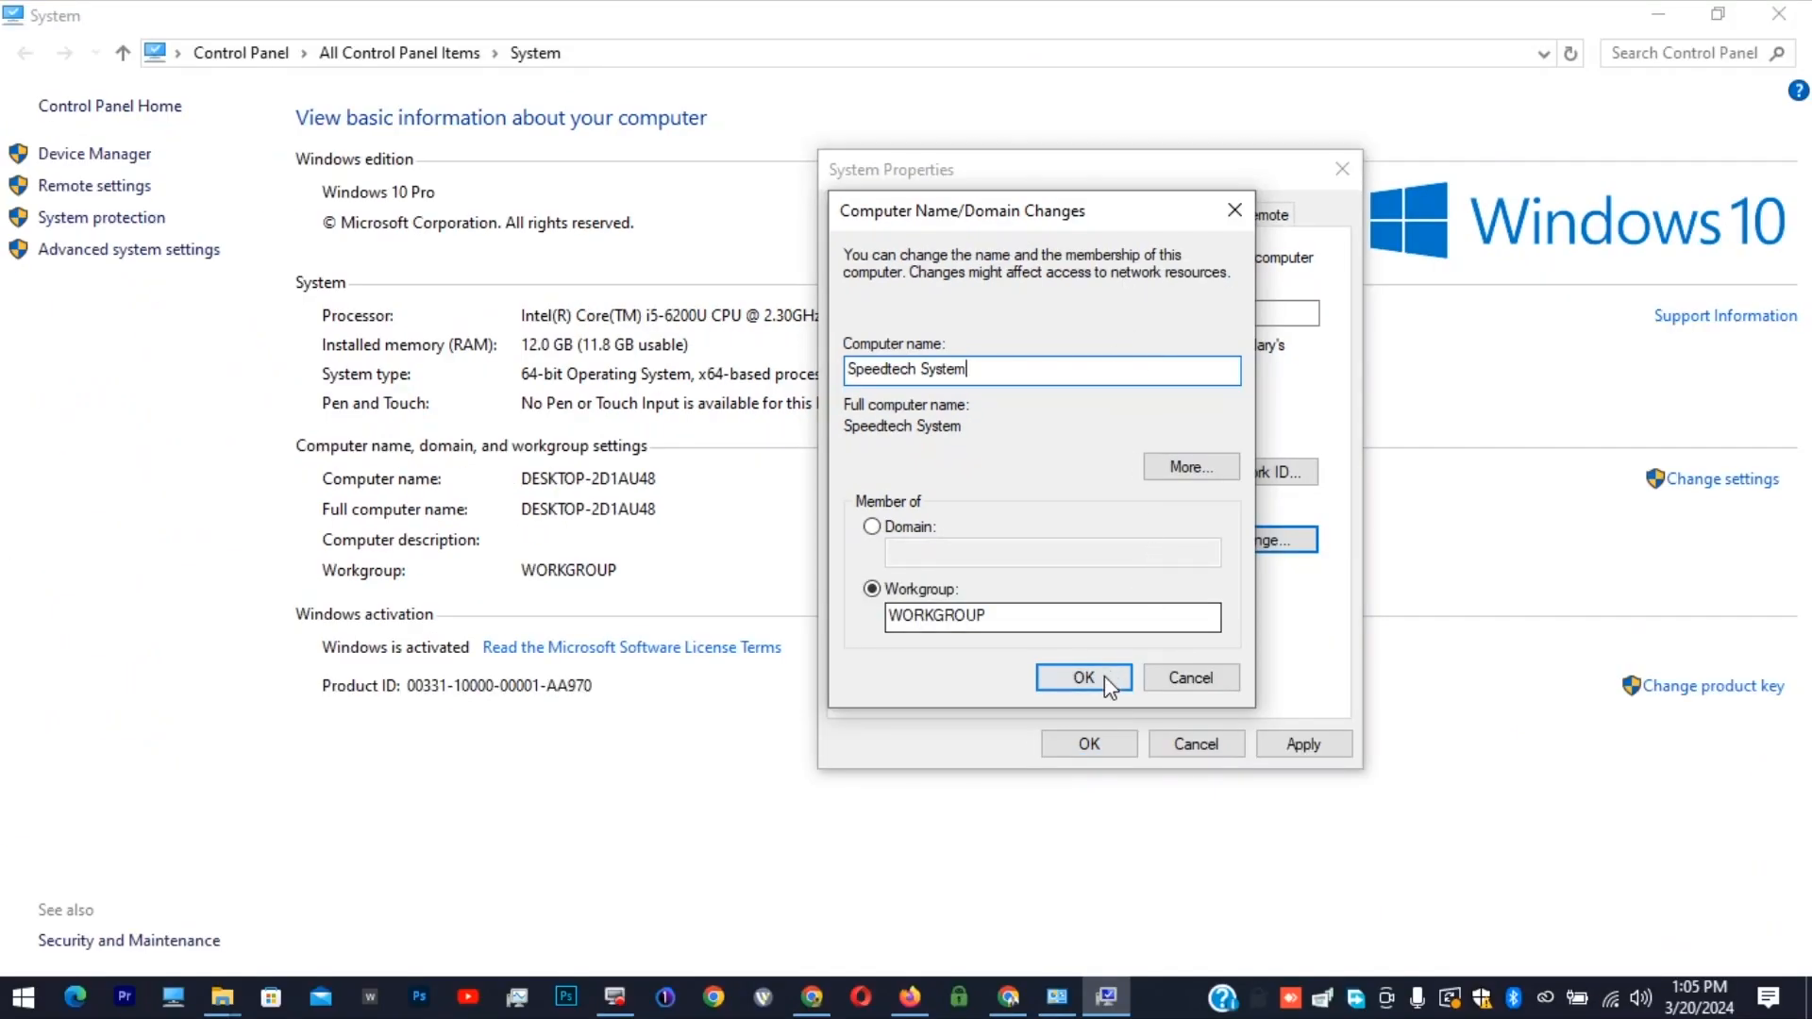
pyautogui.moveTo(1039, 618); pyautogui.dragTo(895, 587)
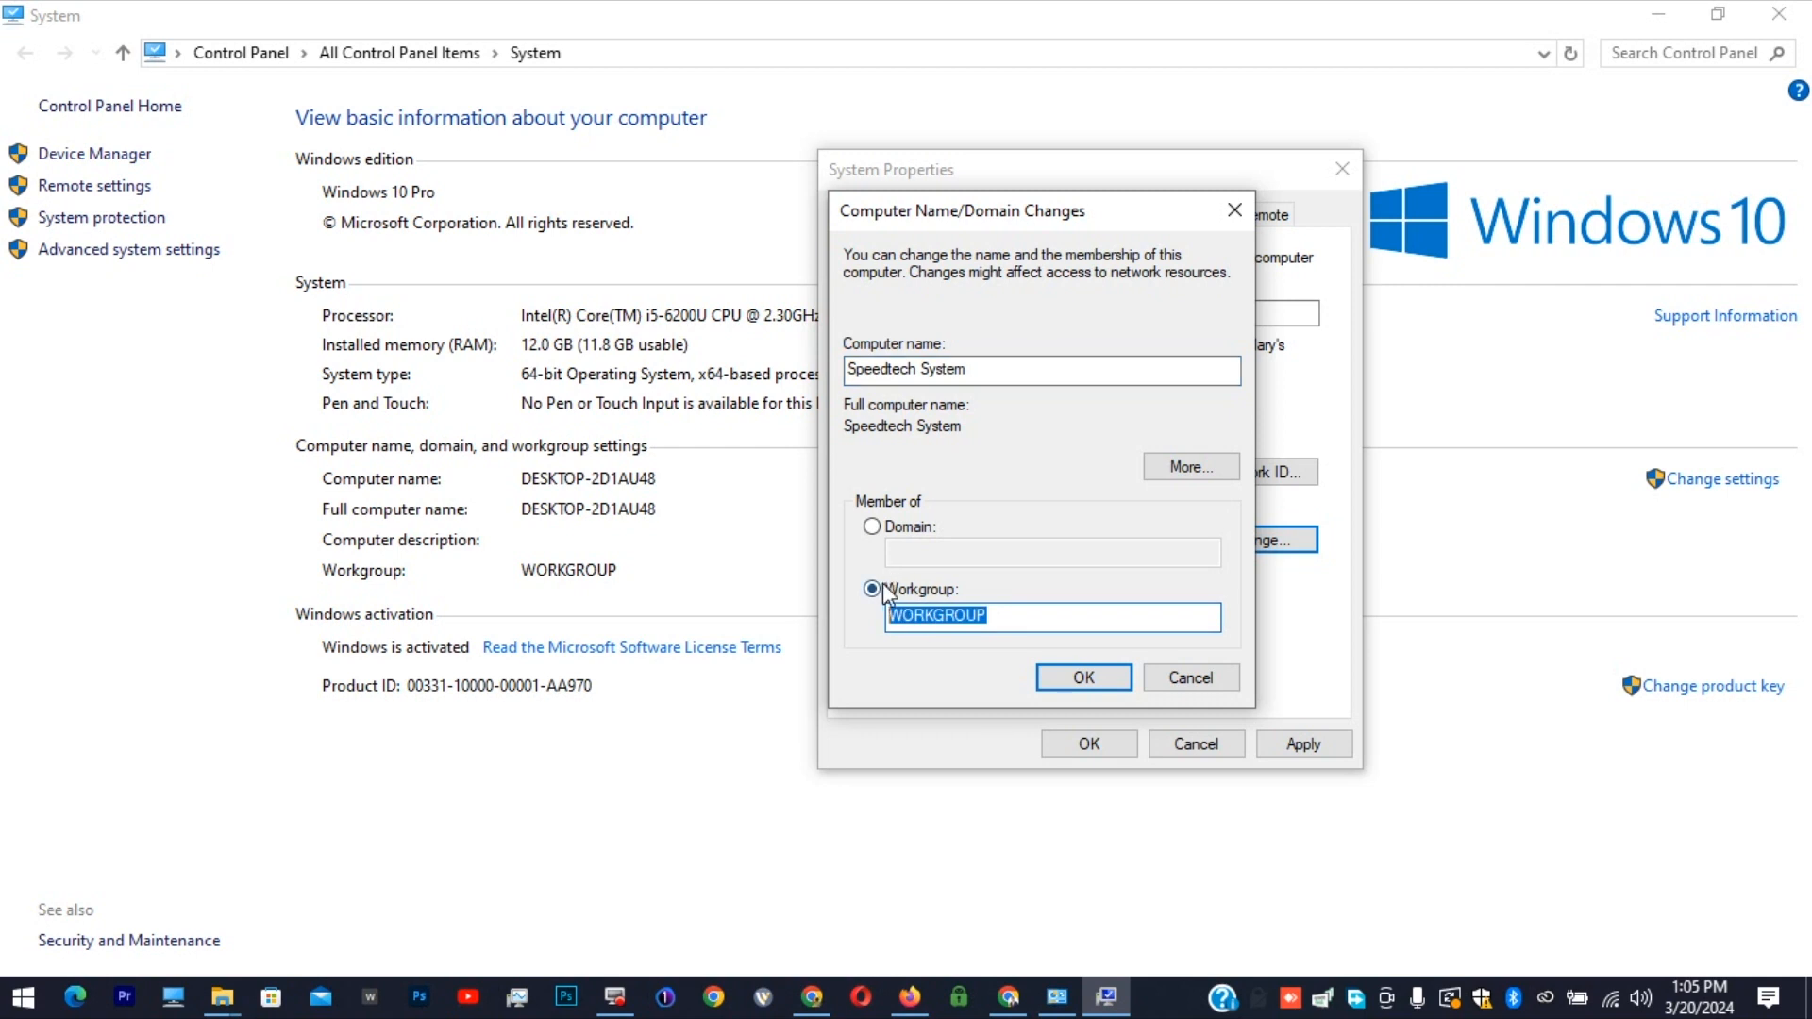
pyautogui.click(1039, 620)
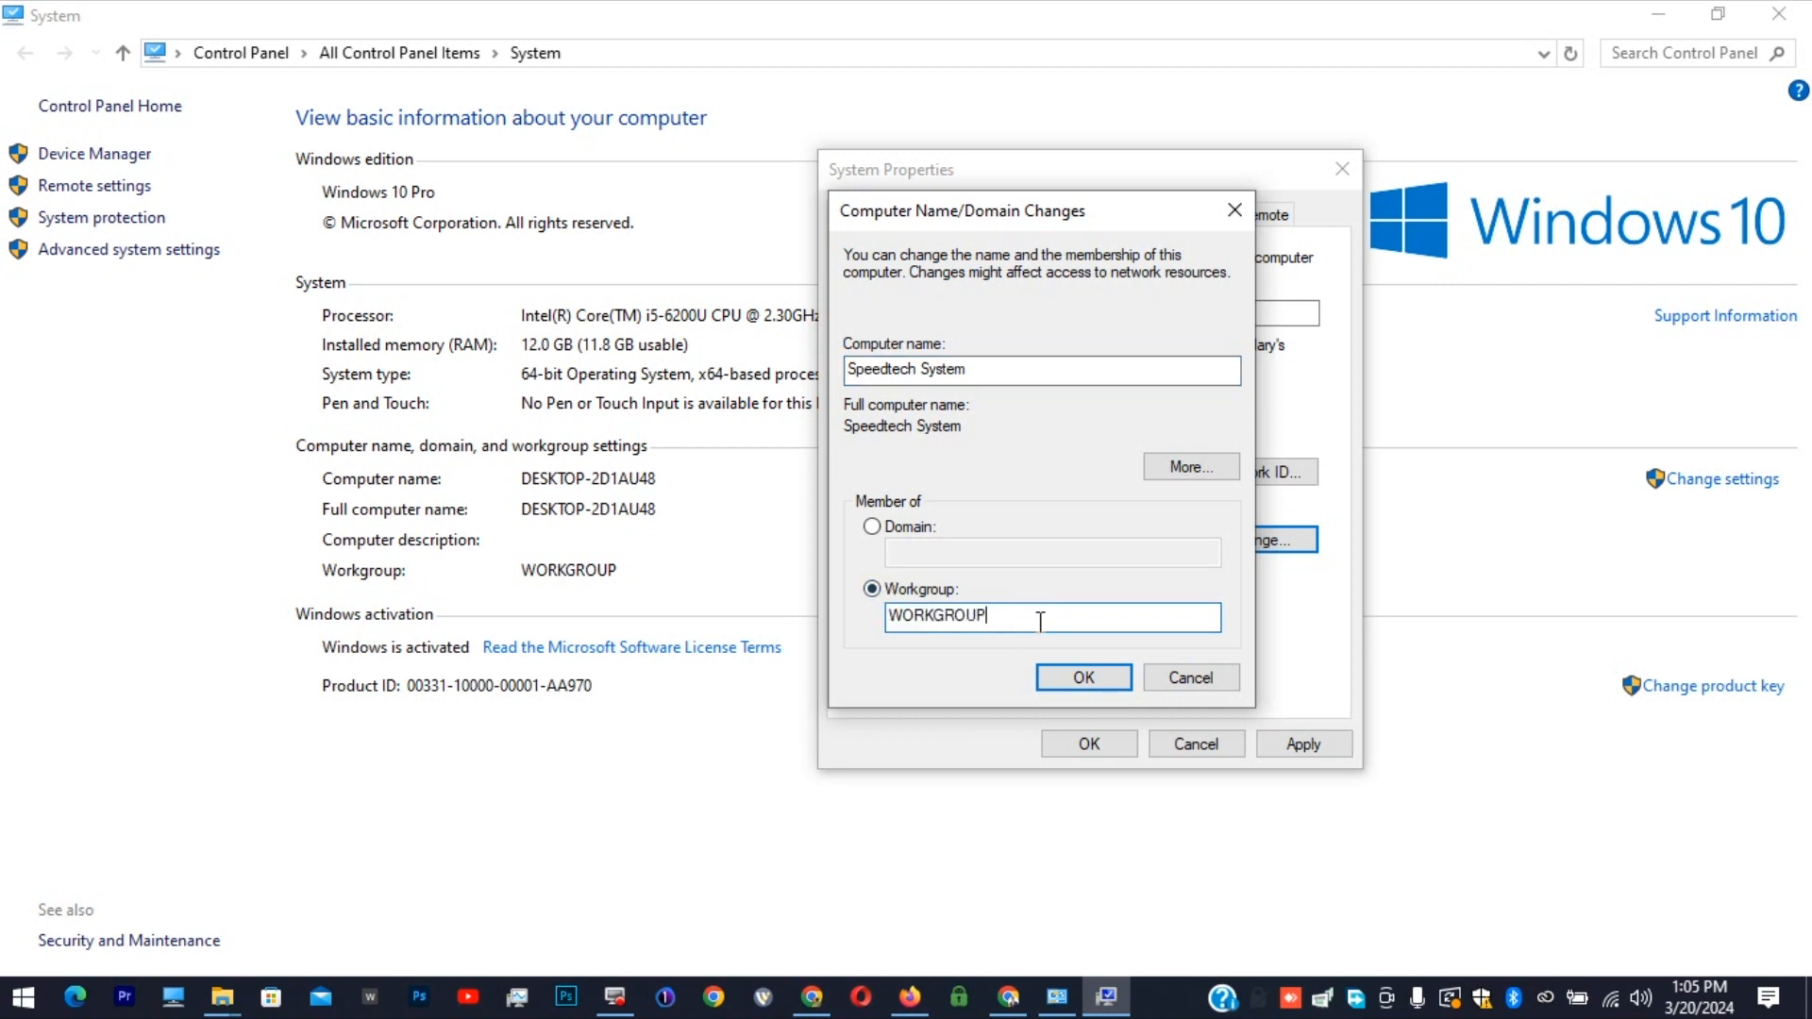
pyautogui.moveTo(998, 610); pyautogui.dragTo(881, 616)
pyautogui.click(1019, 619)
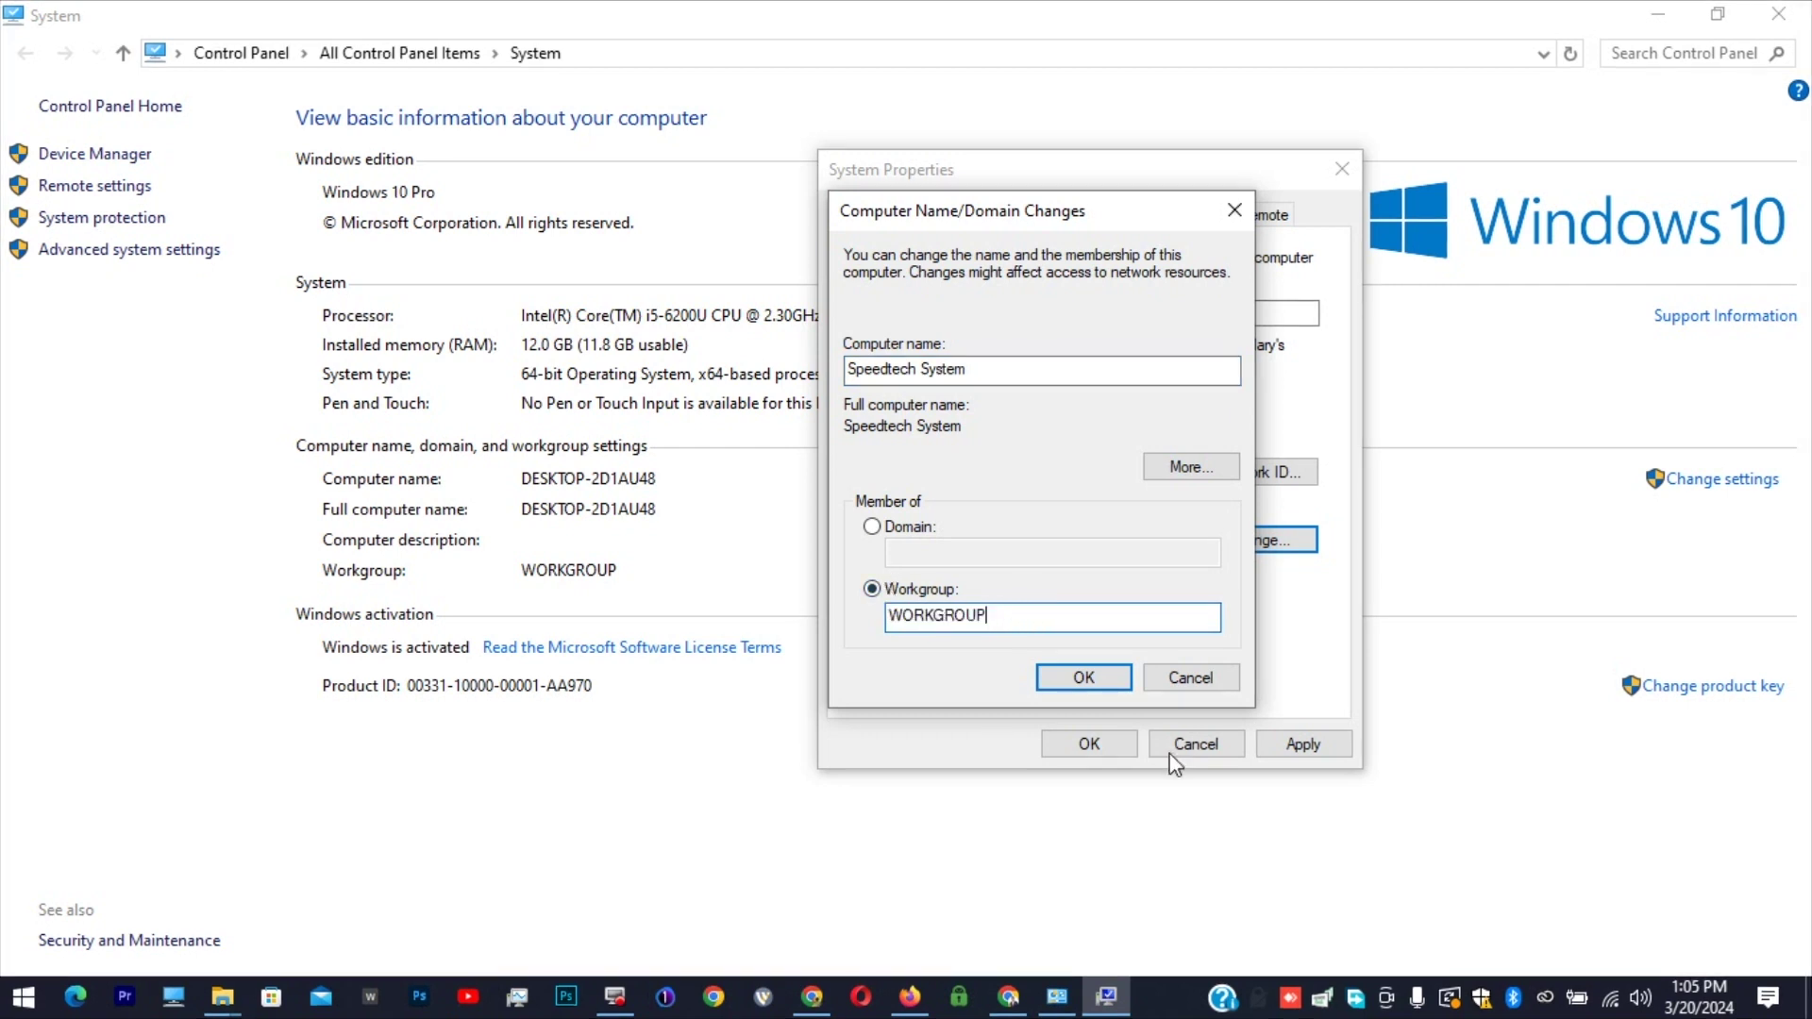
pyautogui.click(1084, 679)
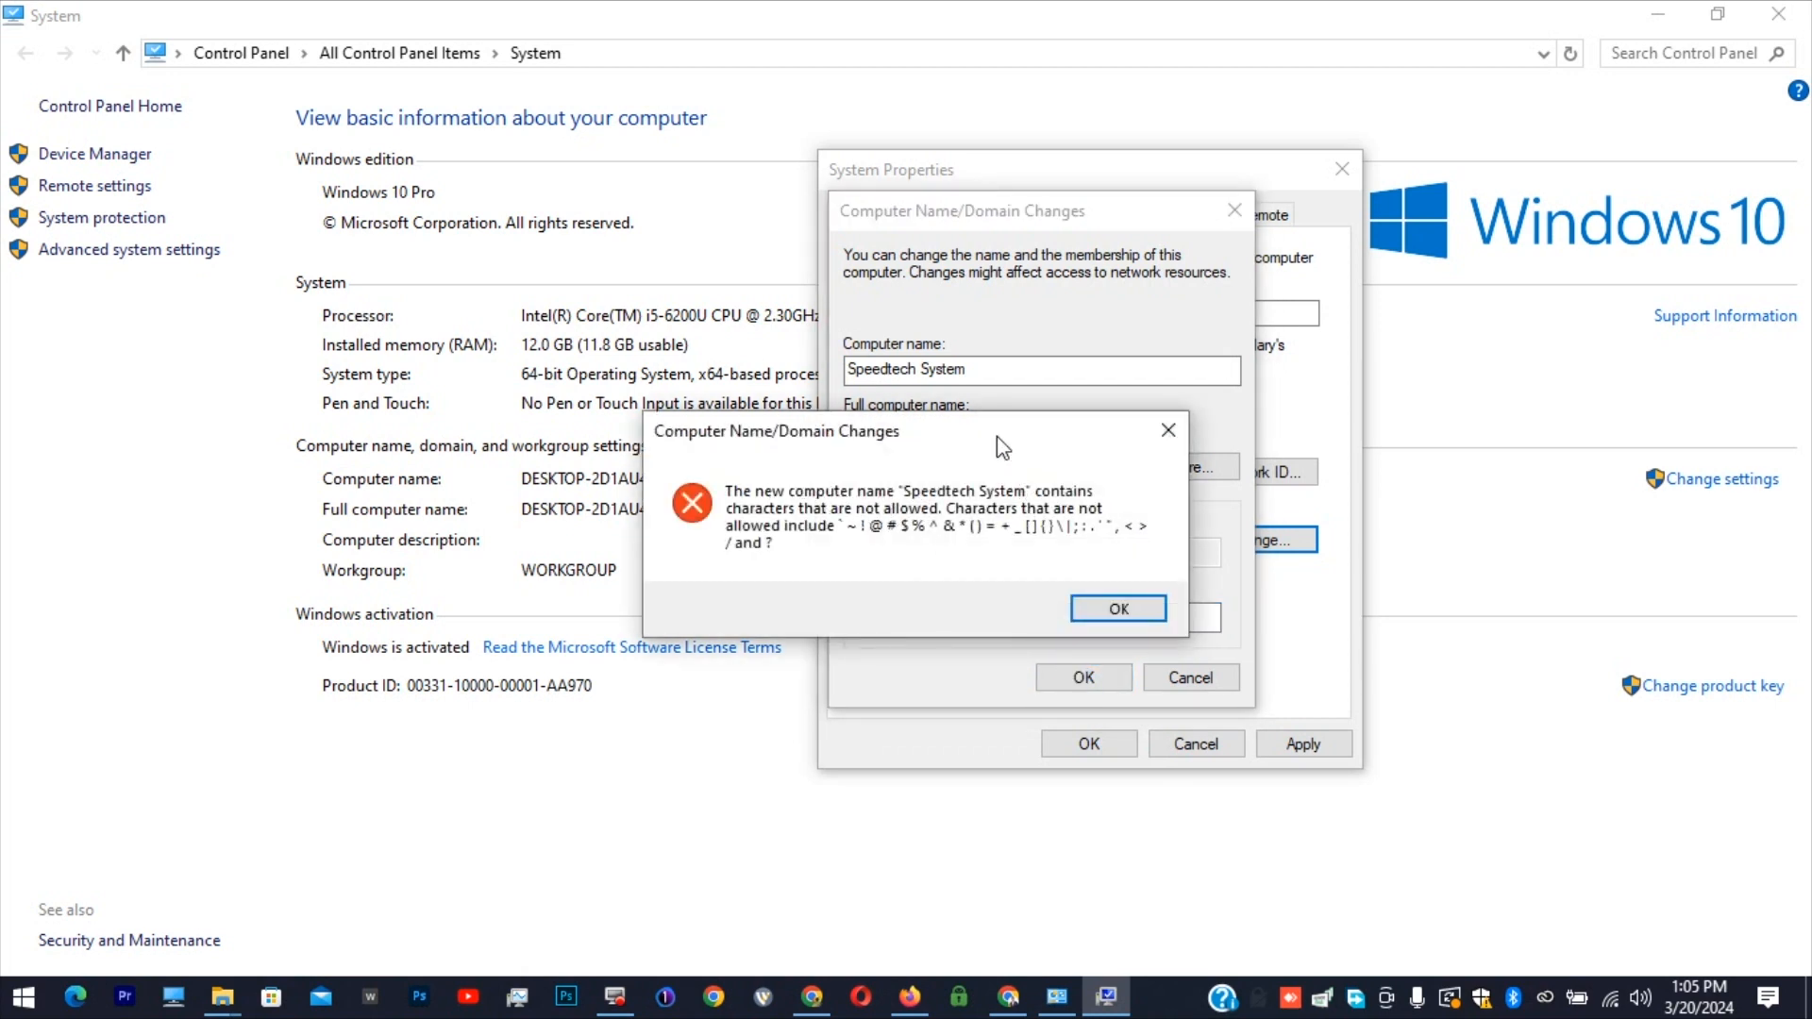
# Dismiss the error, remove the space to make SpeedtechSystem, confirm it and acknowledge the restart notice
pyautogui.moveTo(994, 441); pyautogui.dragTo(1264, 428)
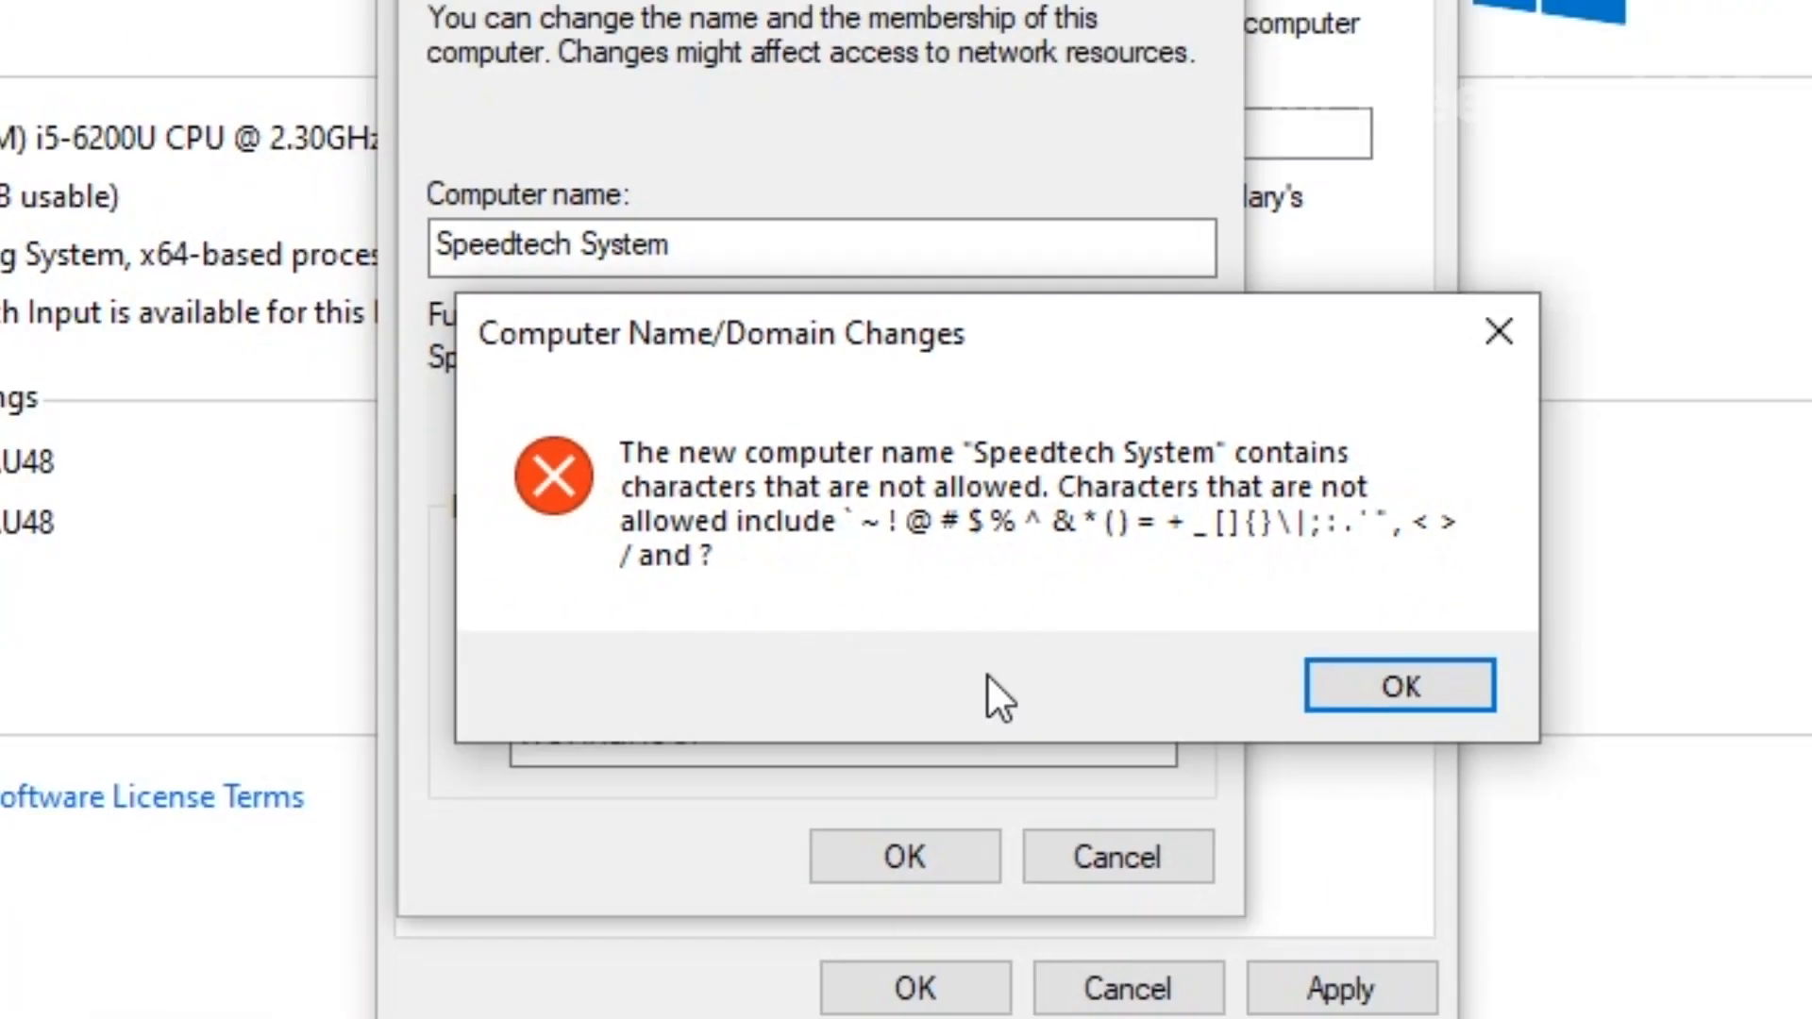
pyautogui.click(1401, 686)
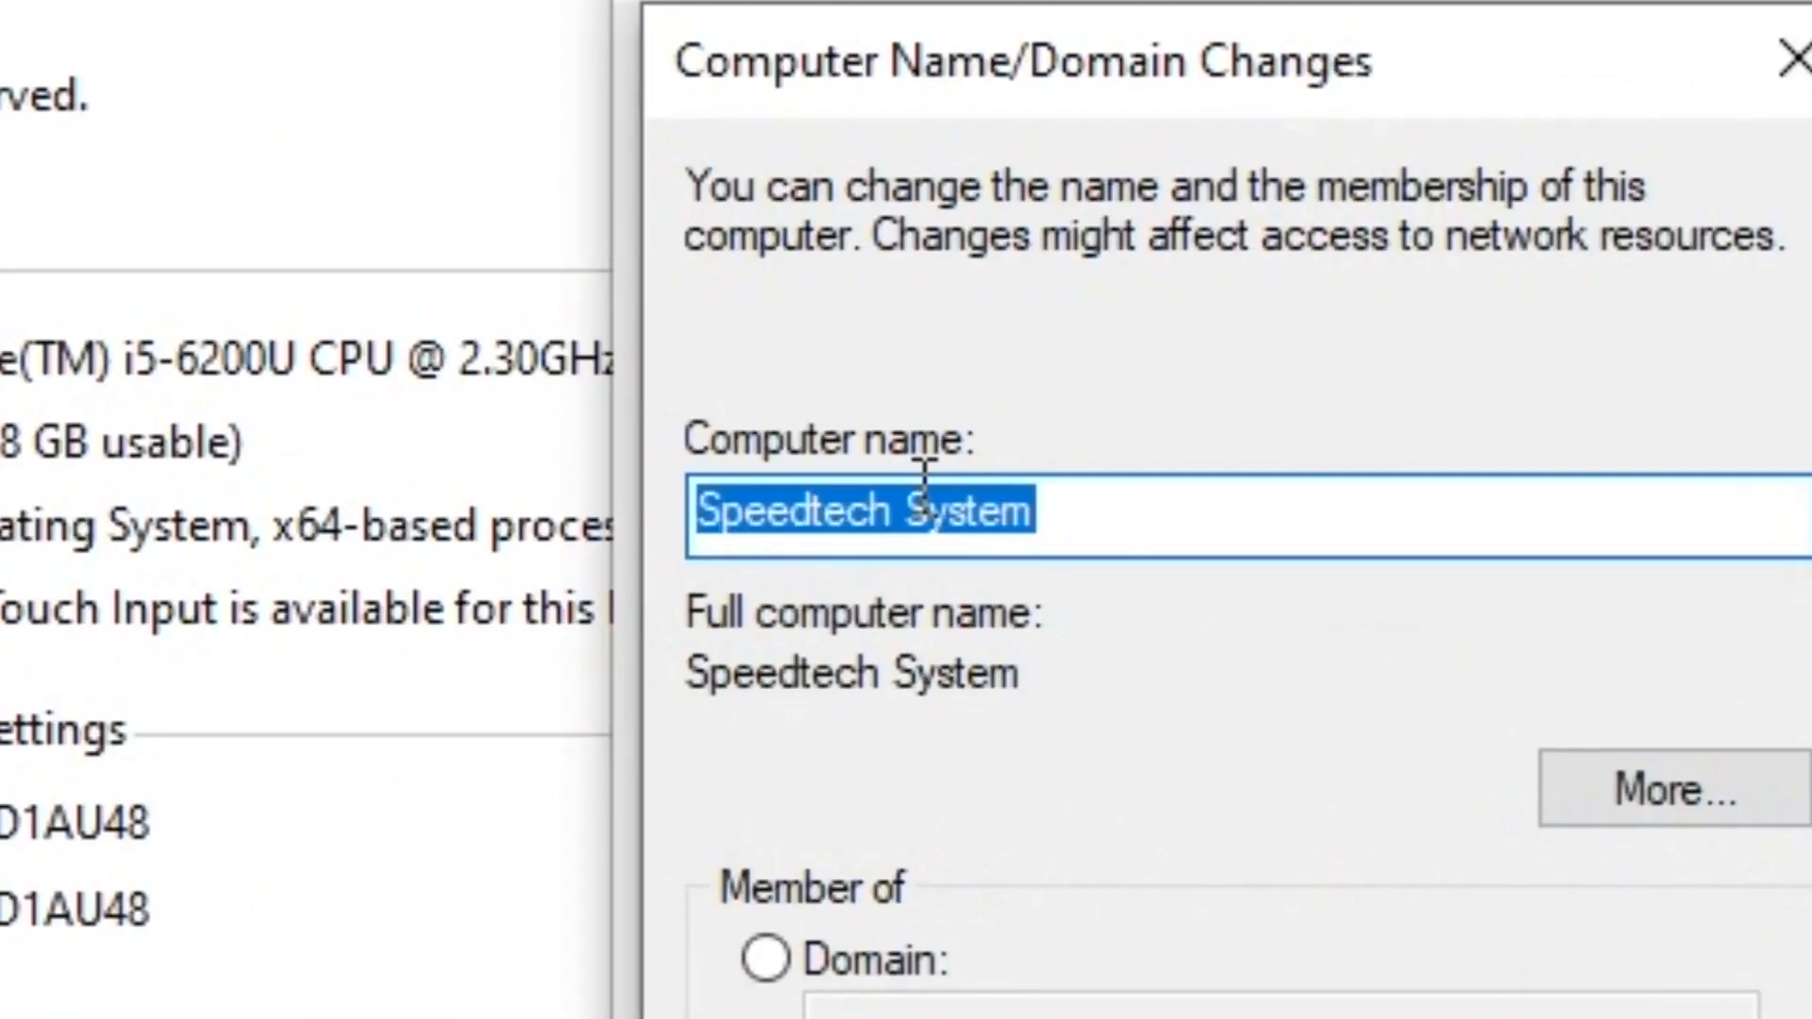
pyautogui.click(919, 498)
pyautogui.doubleClick(793, 510)
pyautogui.click(1109, 510)
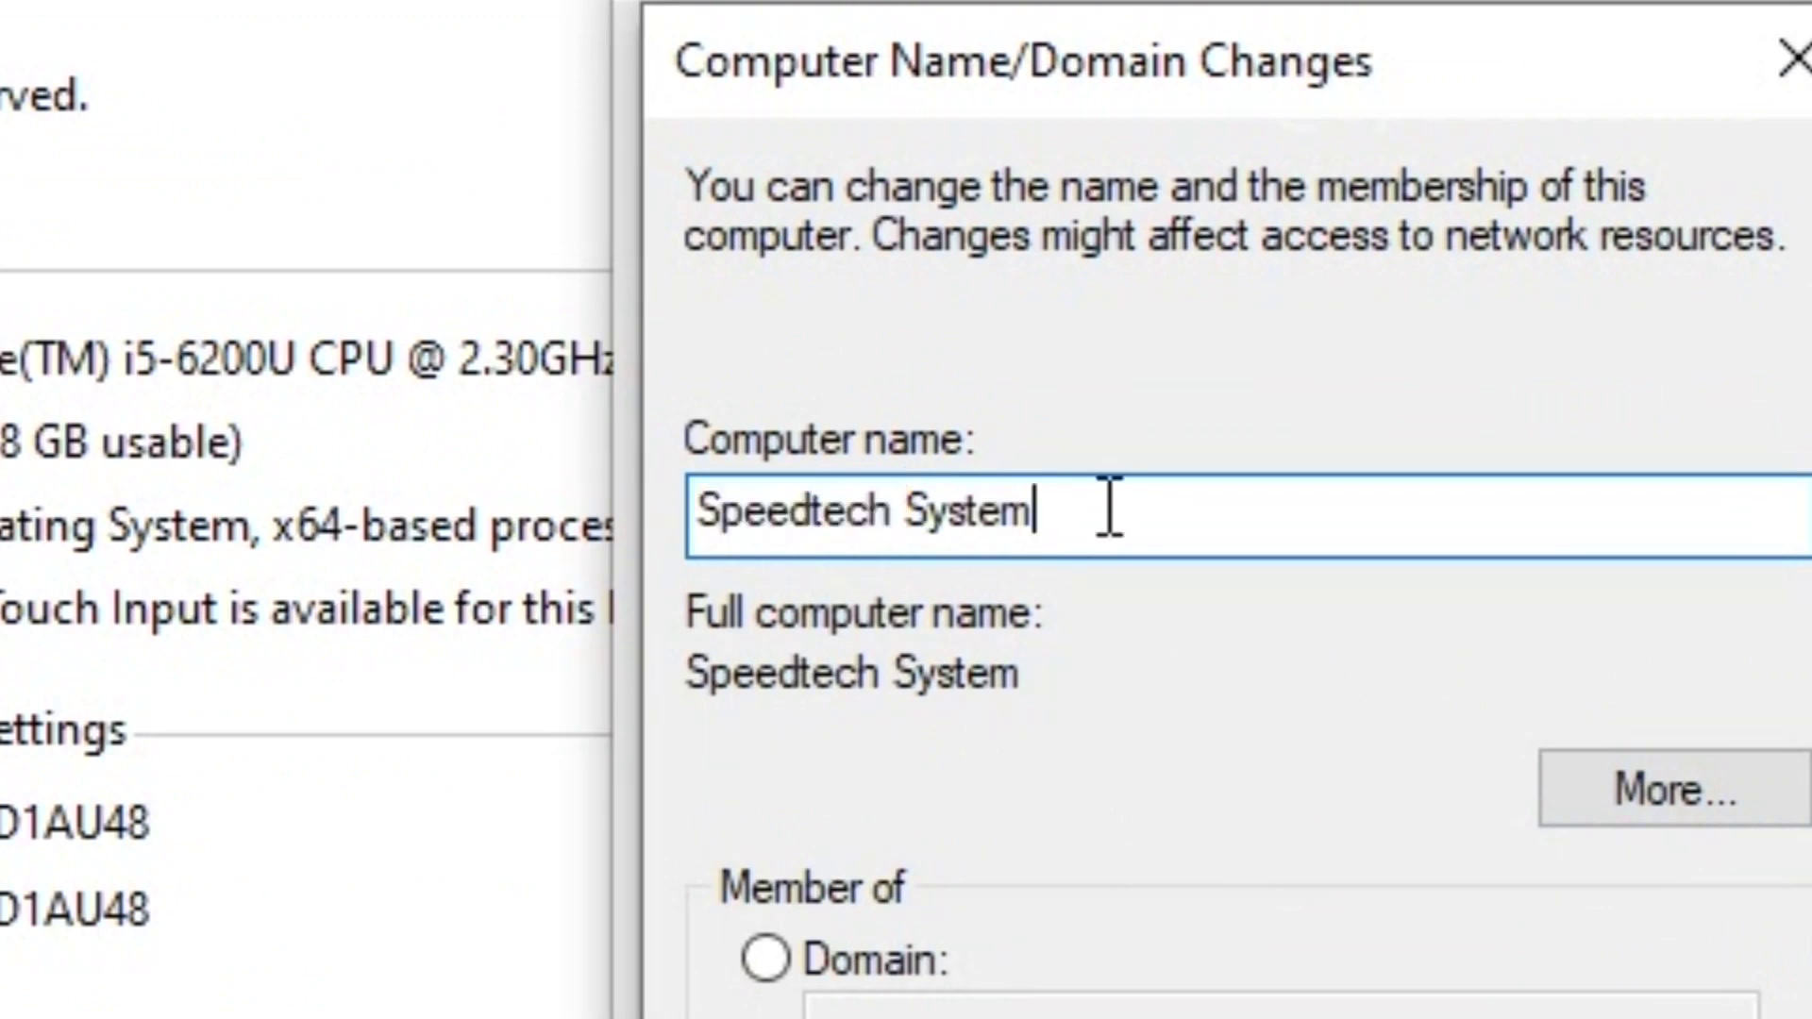
pyautogui.click(914, 505)
pyautogui.press('BackSpace')
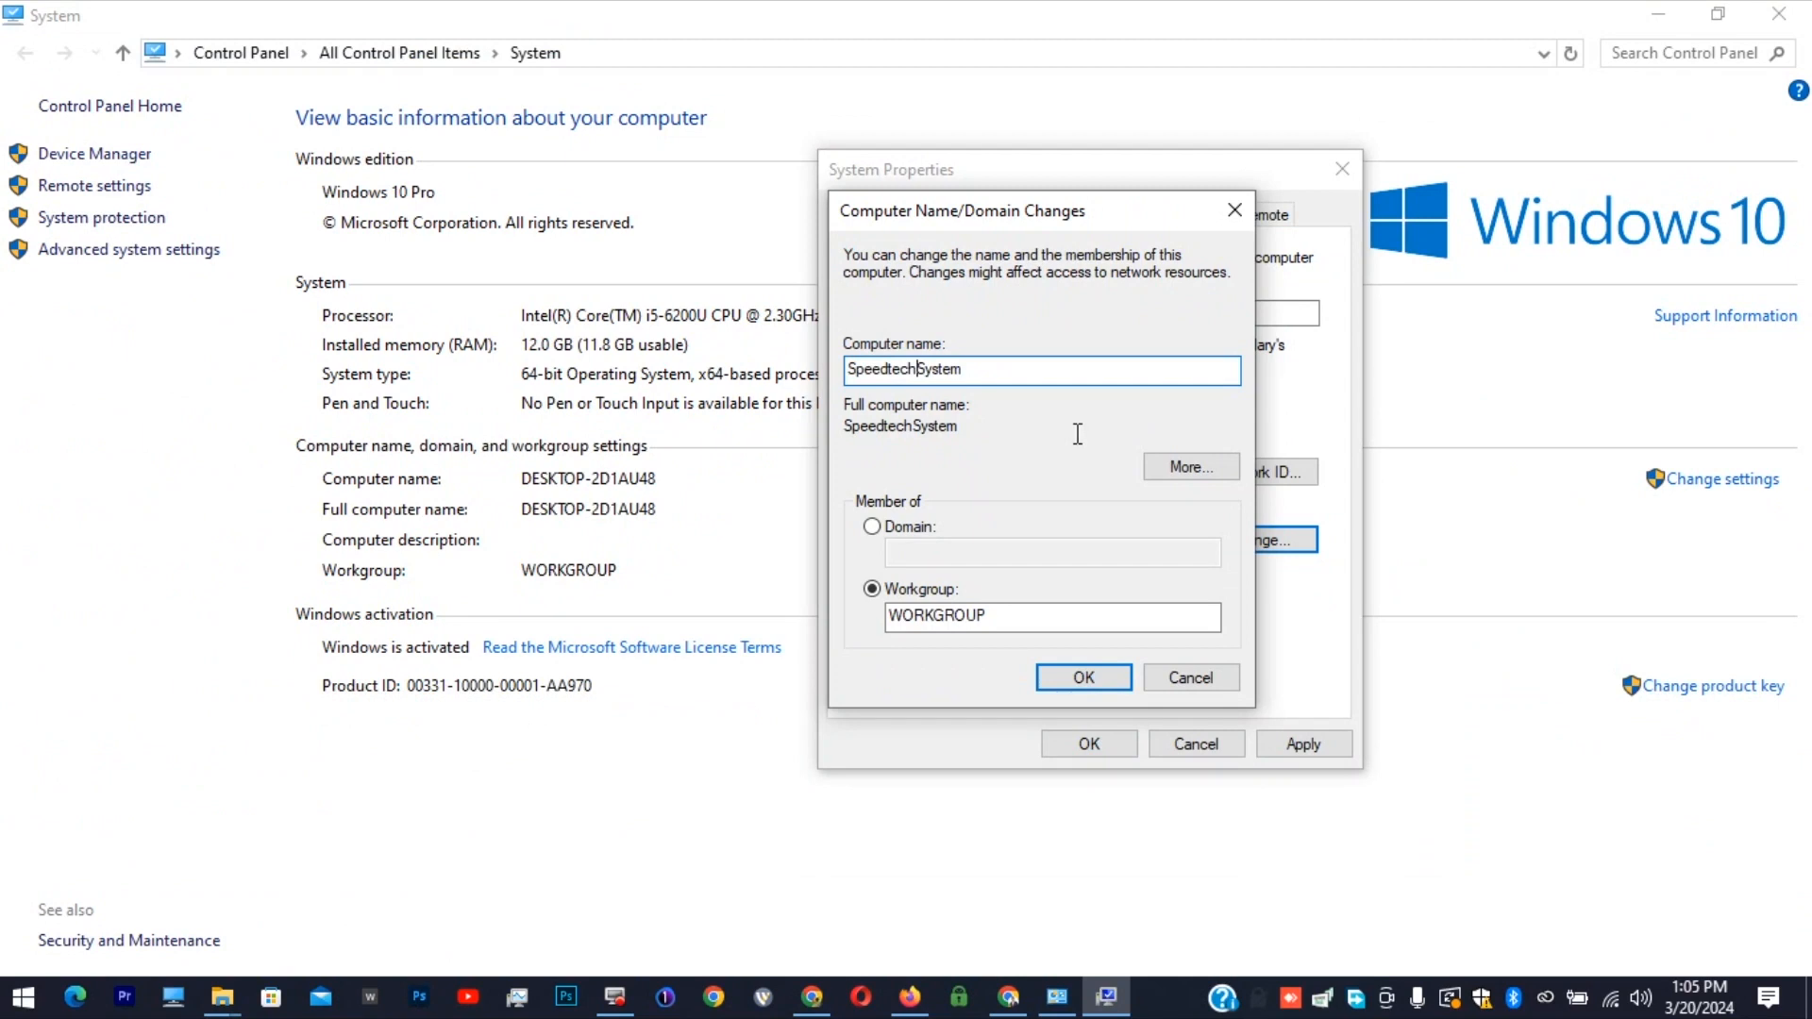
pyautogui.click(1072, 681)
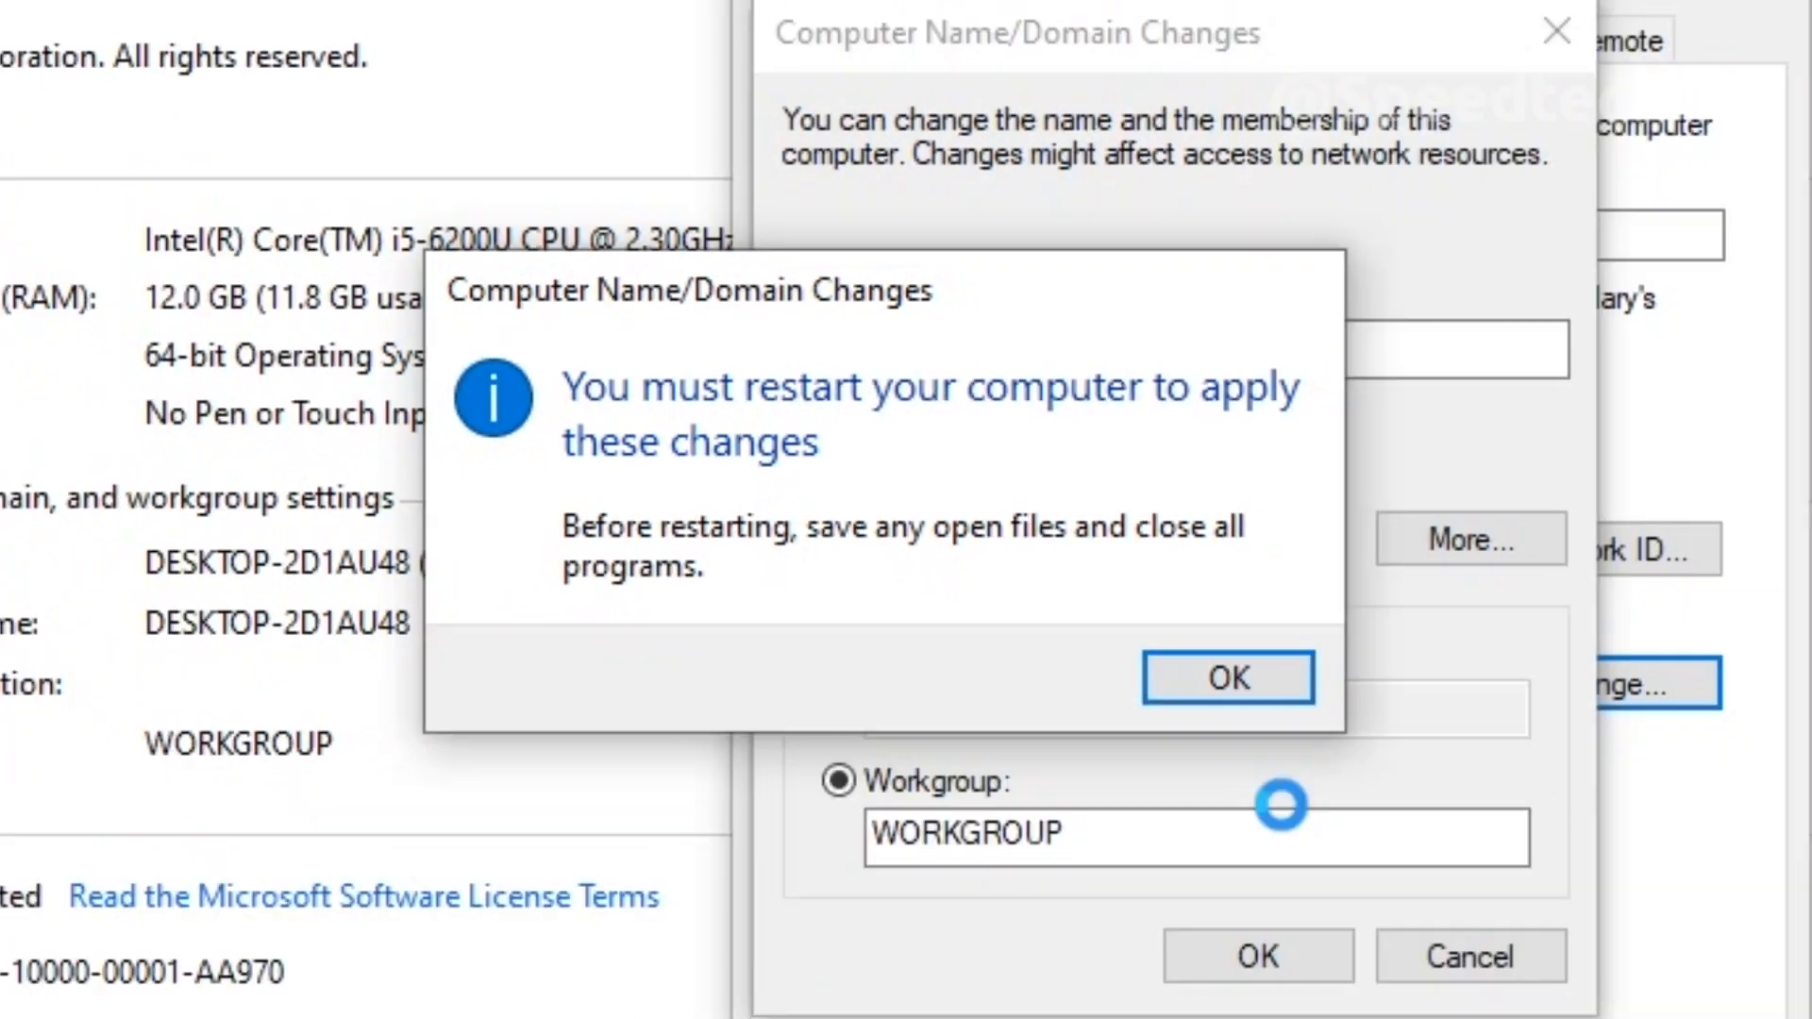
pyautogui.click(1069, 546)
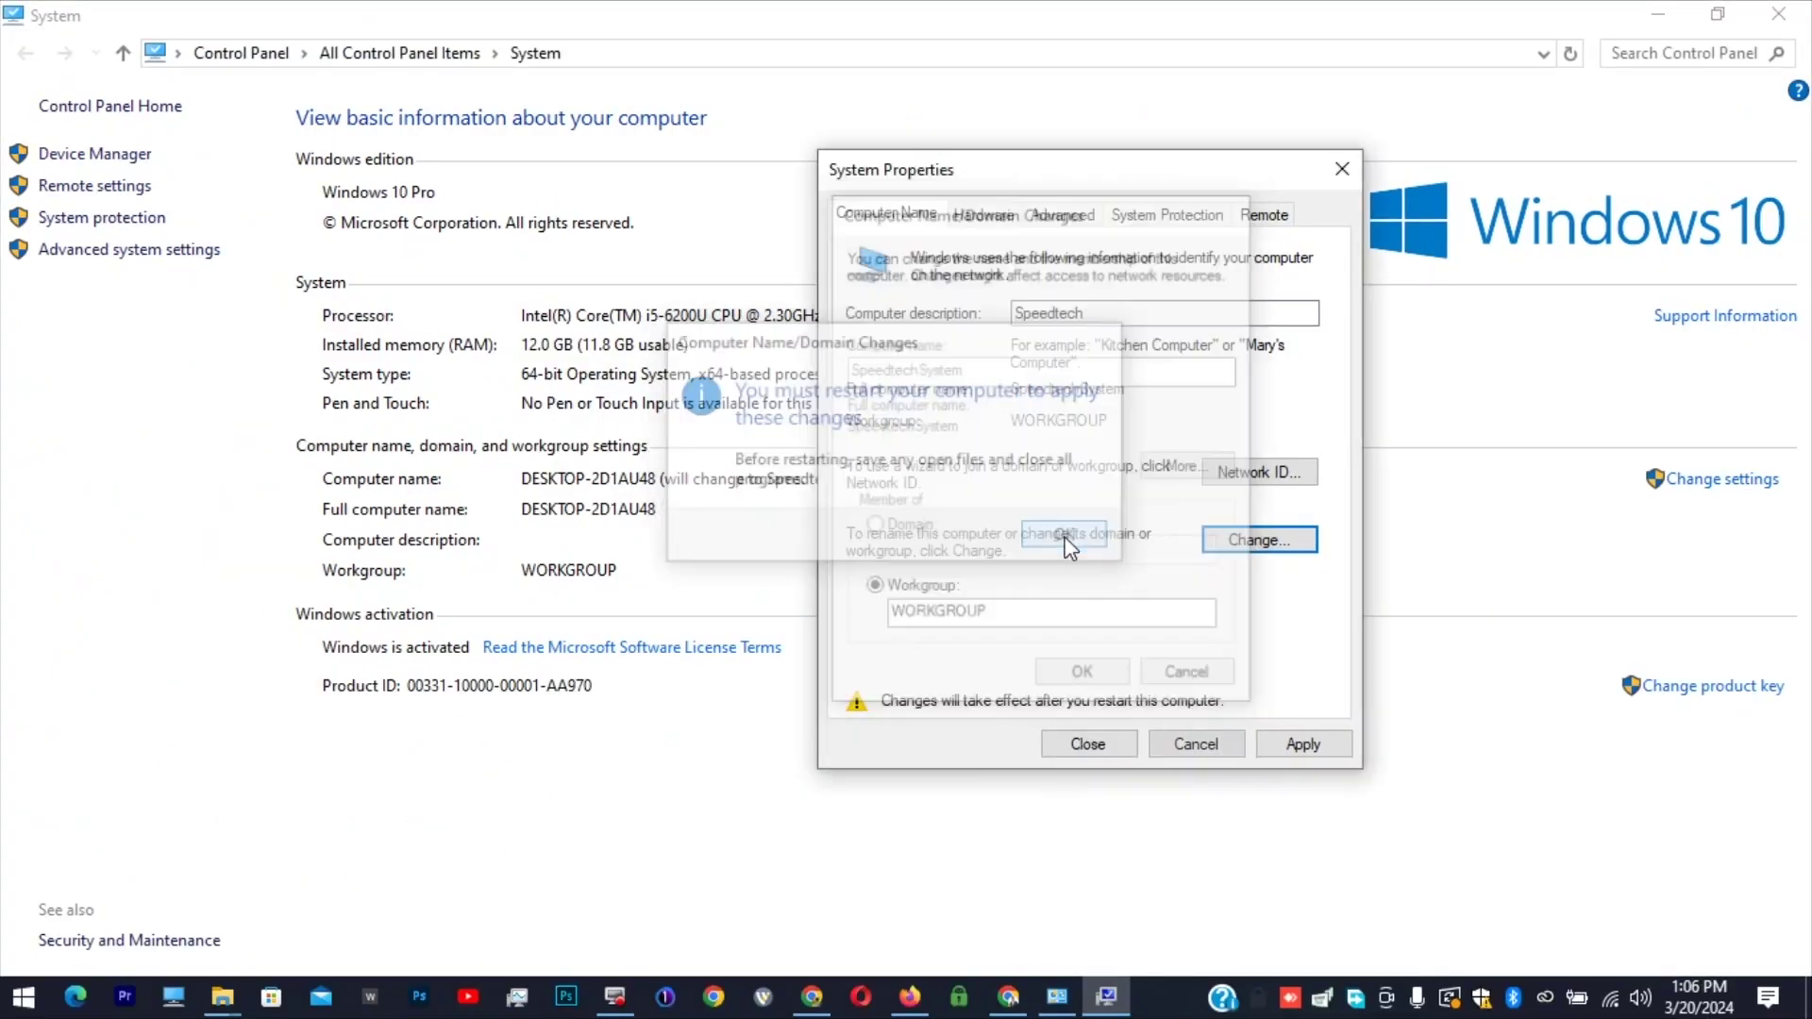
# Close System Properties and choose Restart Now so the new computer name takes effect
pyautogui.click(1301, 742)
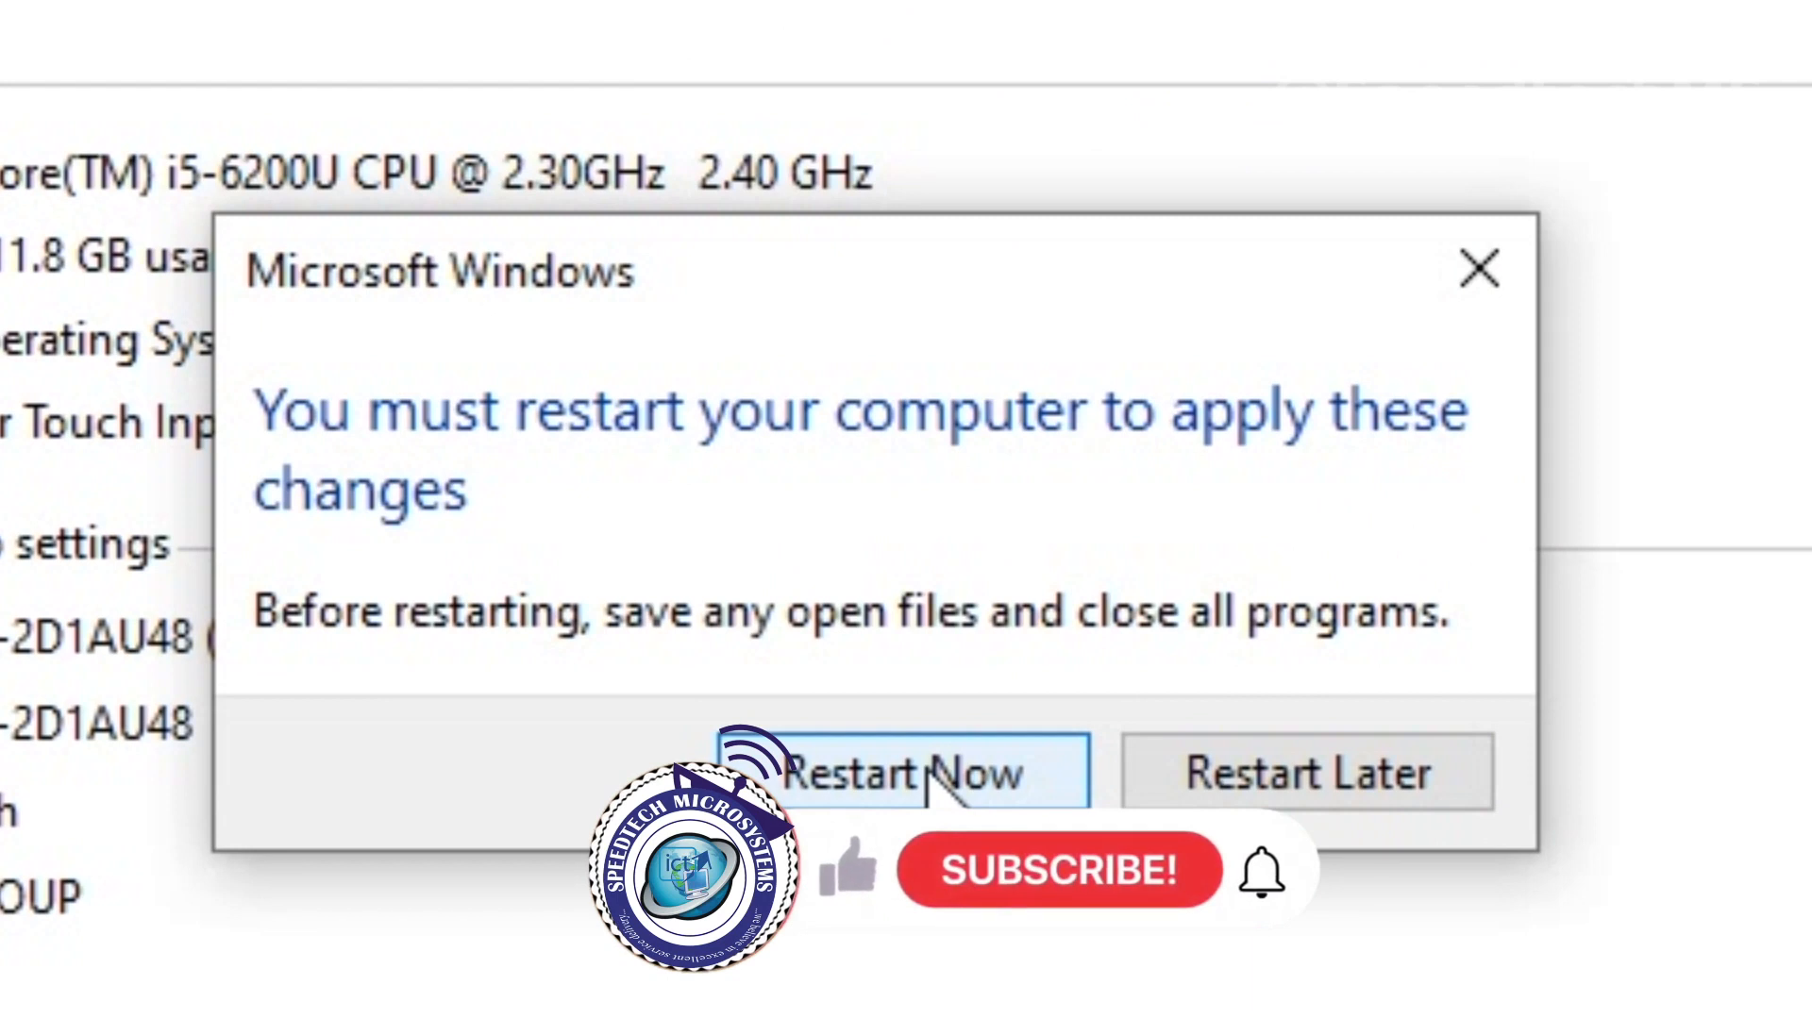
pyautogui.click(933, 779)
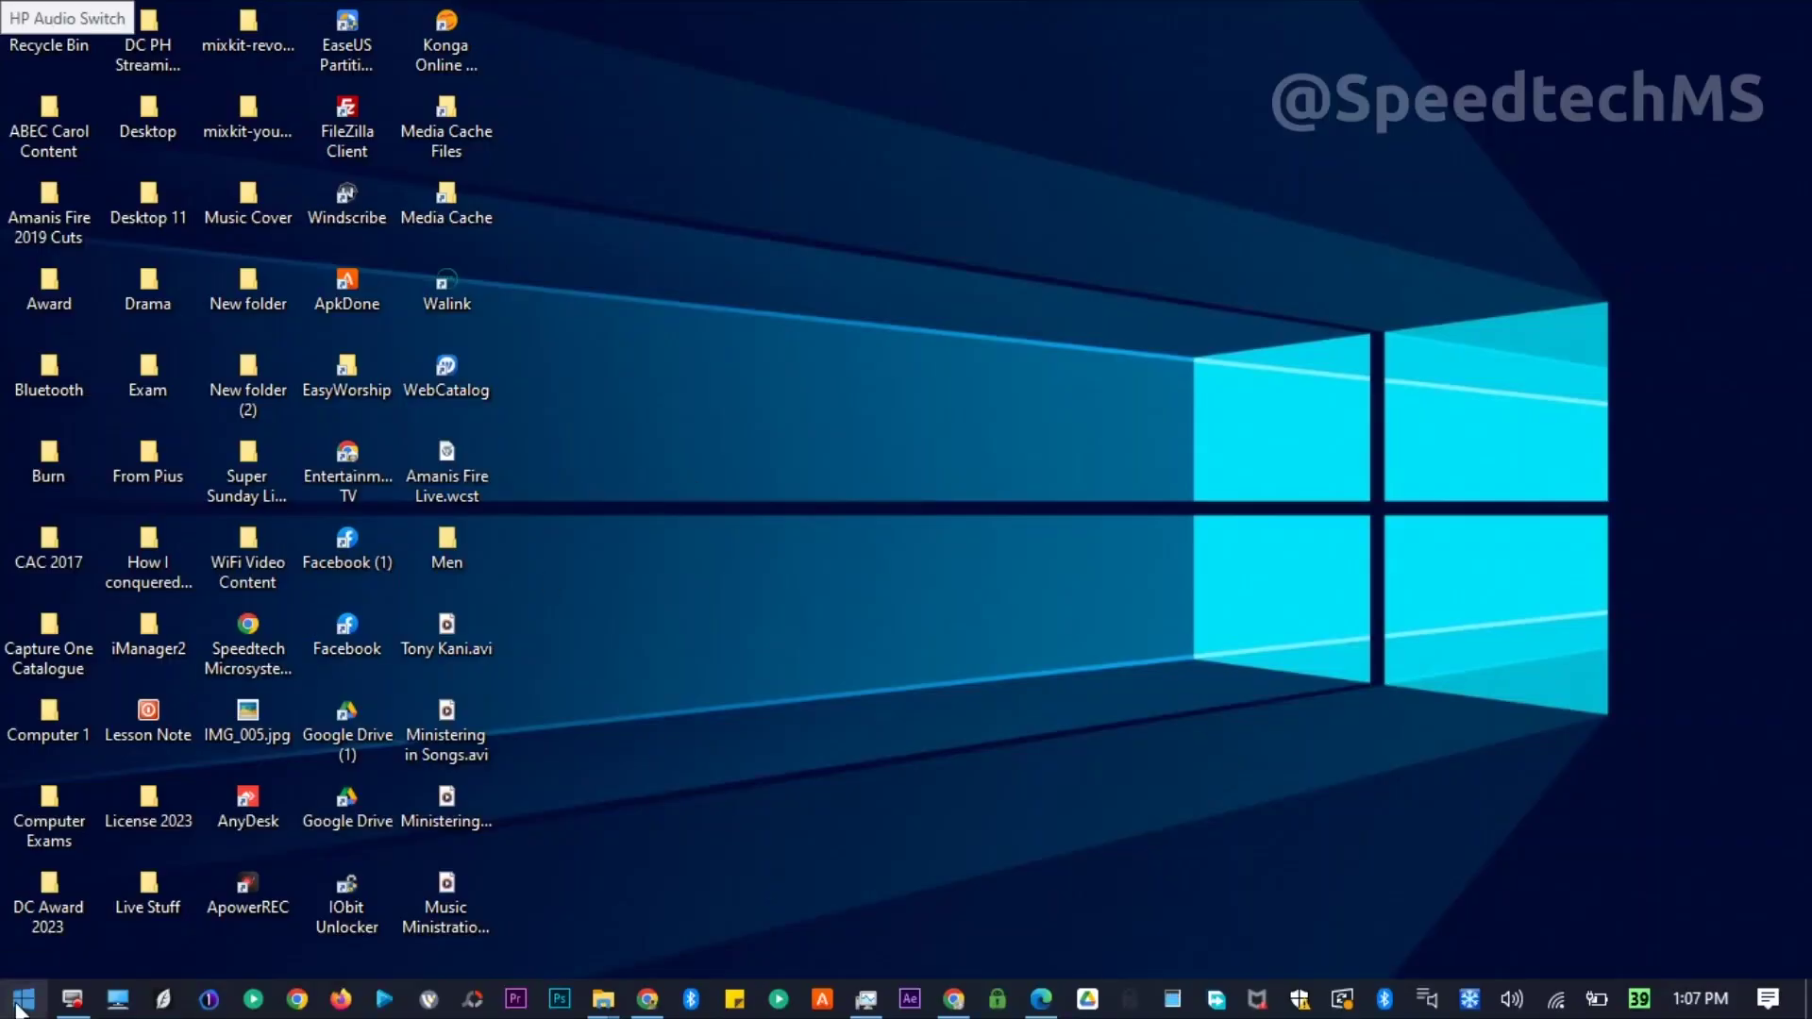
pyautogui.click(22, 999)
pyautogui.write('contr')
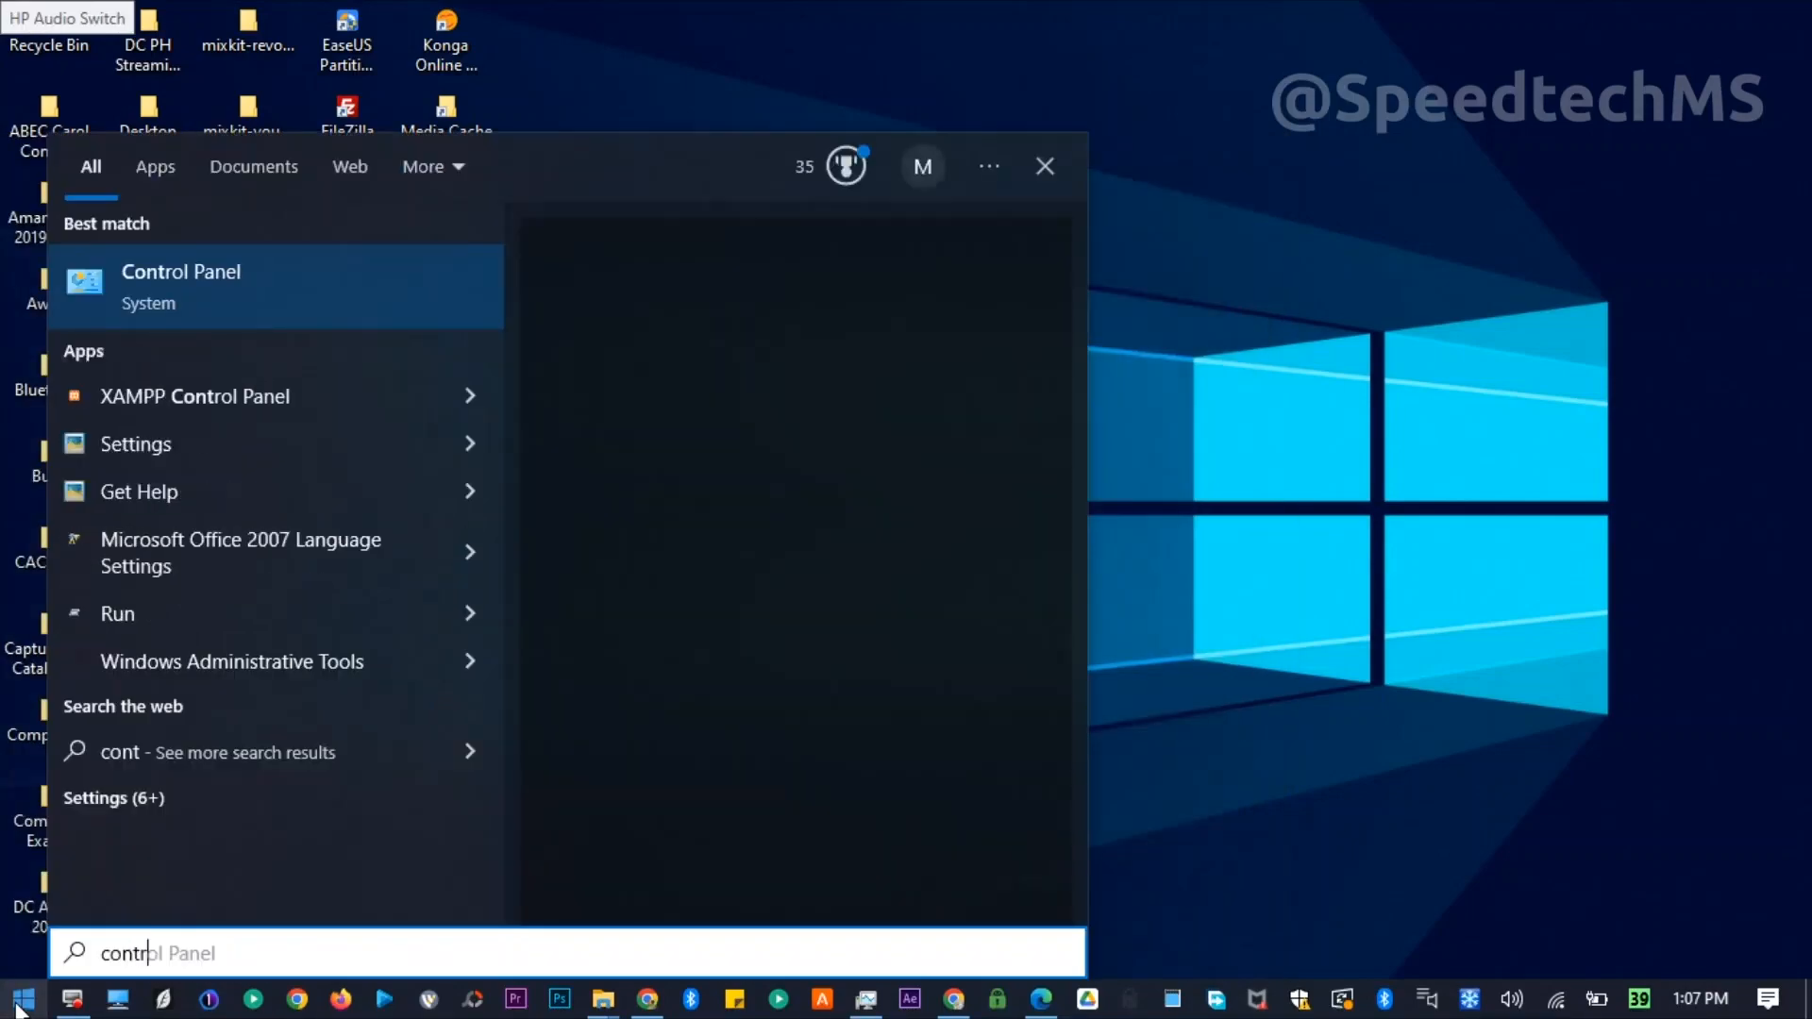
pyautogui.write('ol')
pyautogui.click(123, 300)
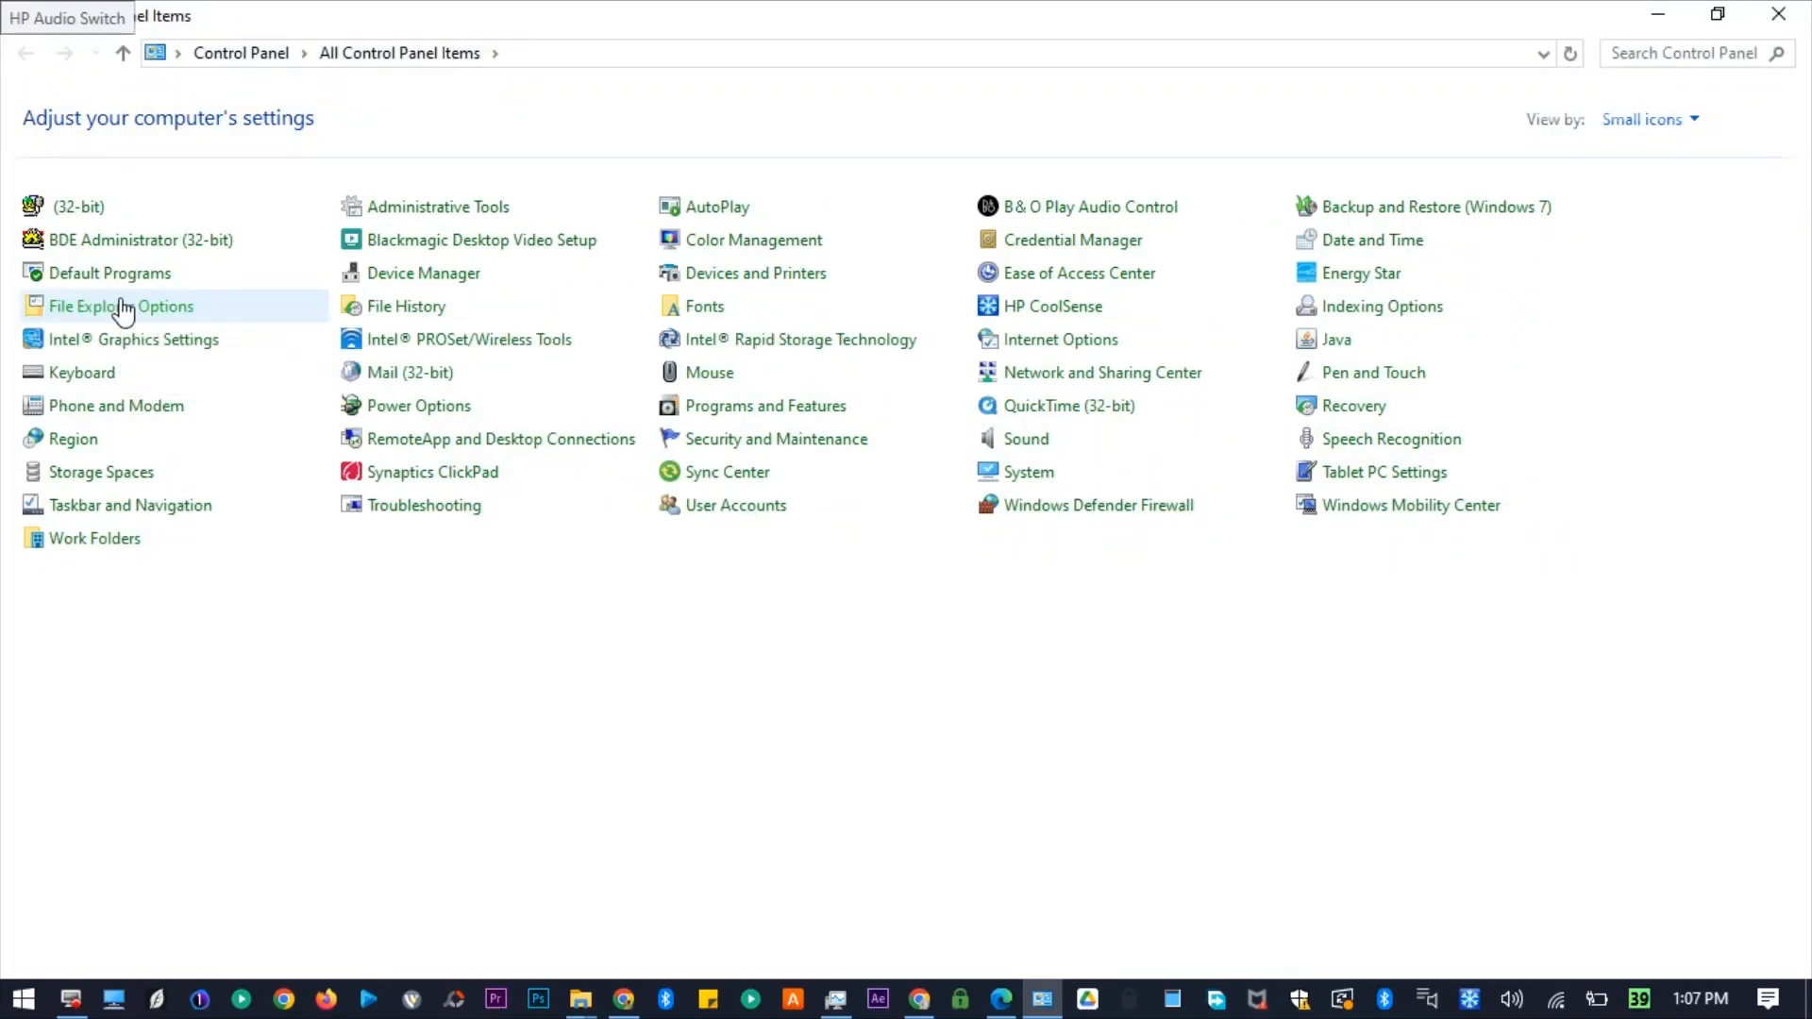
pyautogui.click(1073, 373)
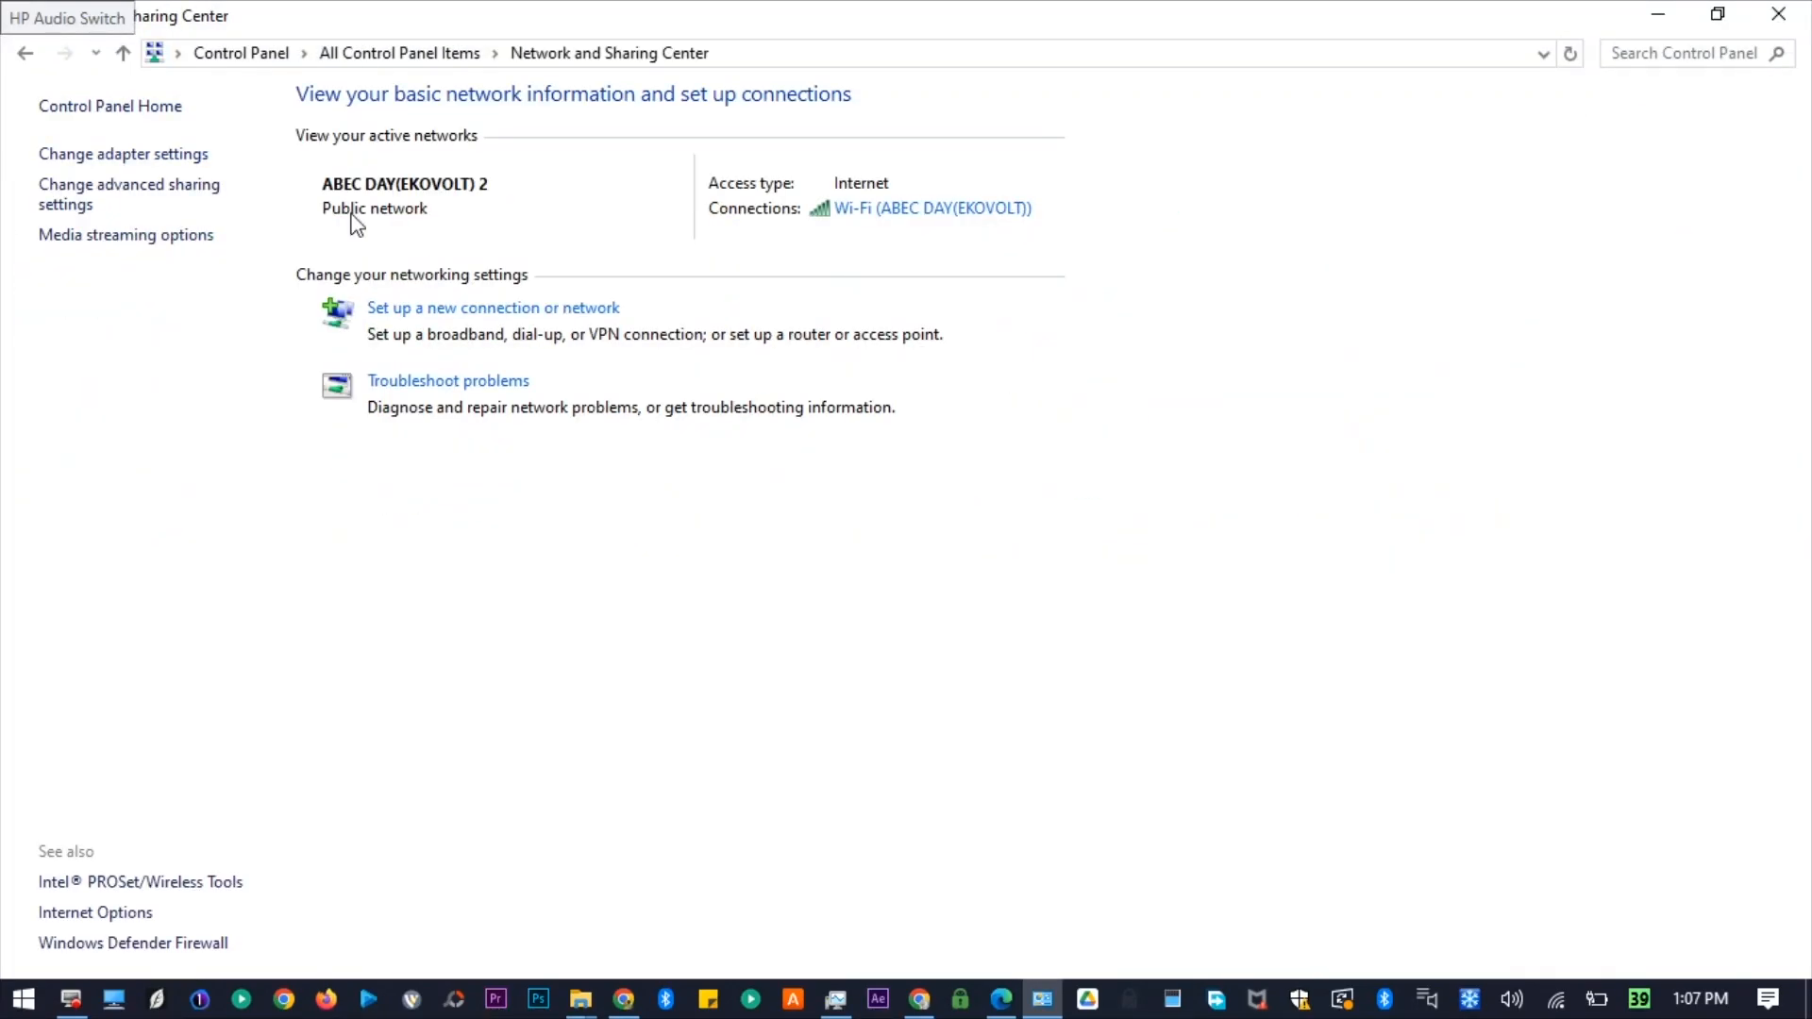
pyautogui.click(154, 194)
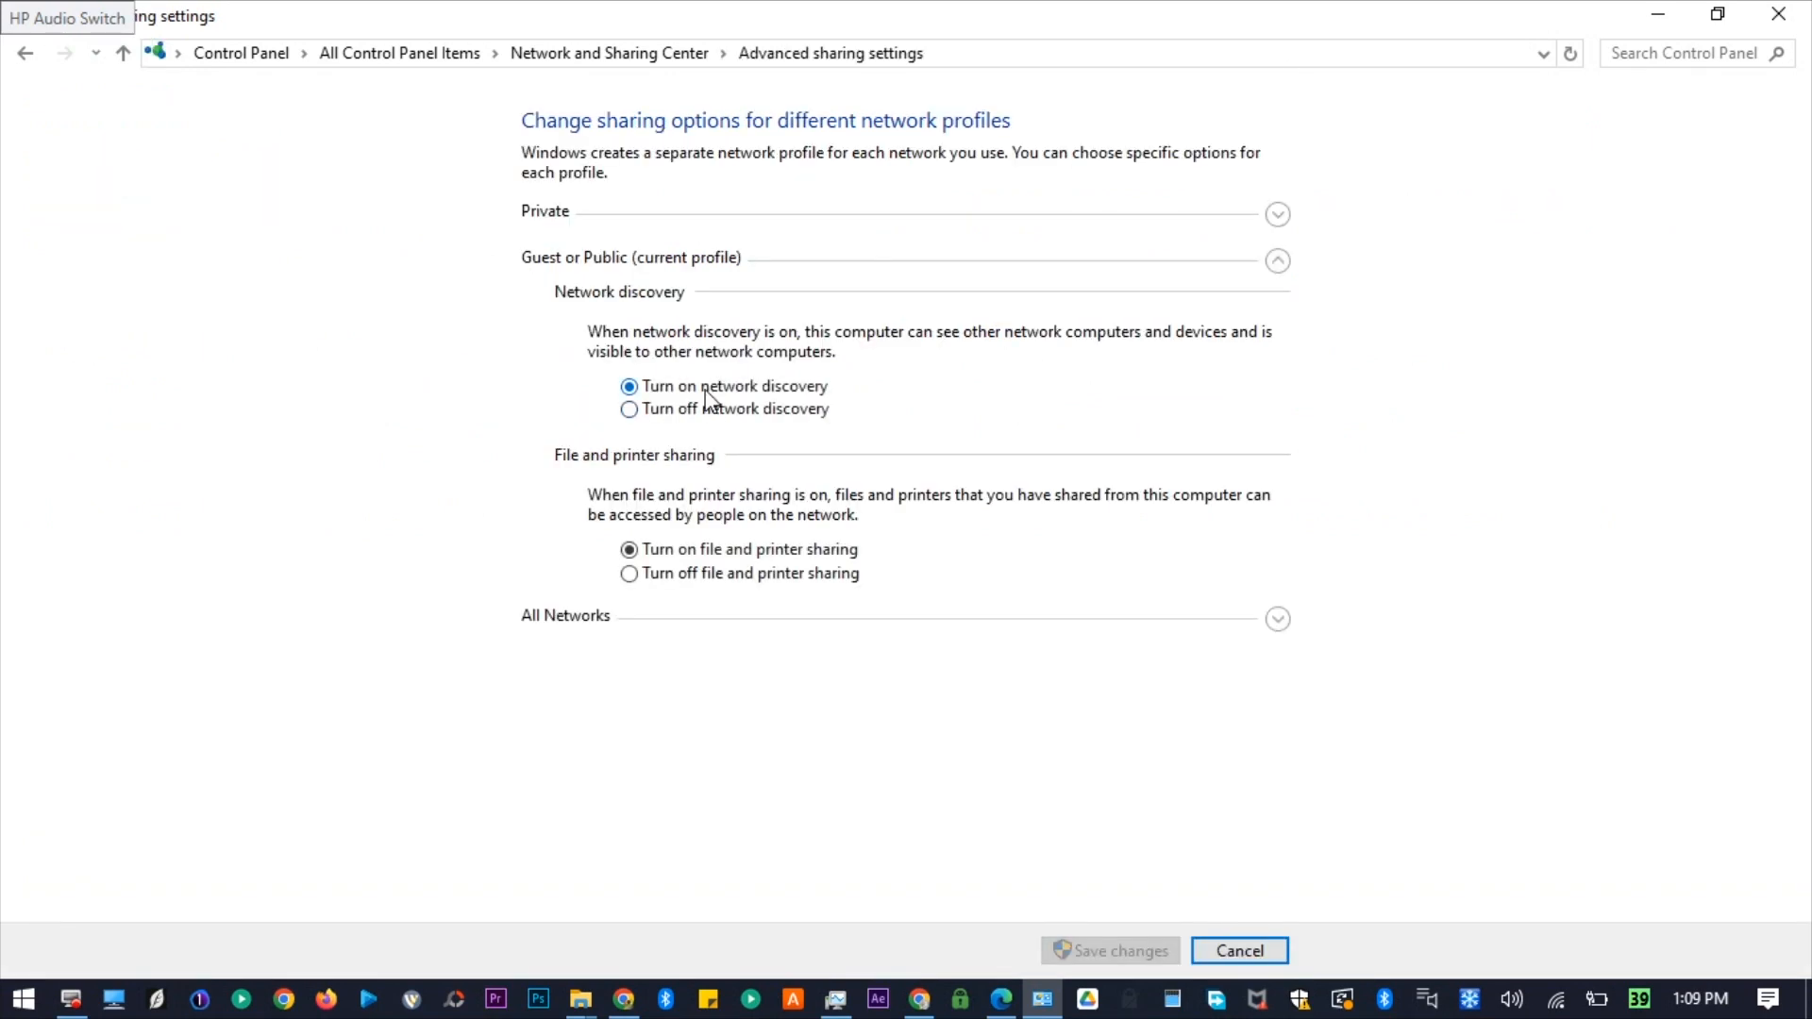
pyautogui.click(1276, 597)
pyautogui.click(1280, 623)
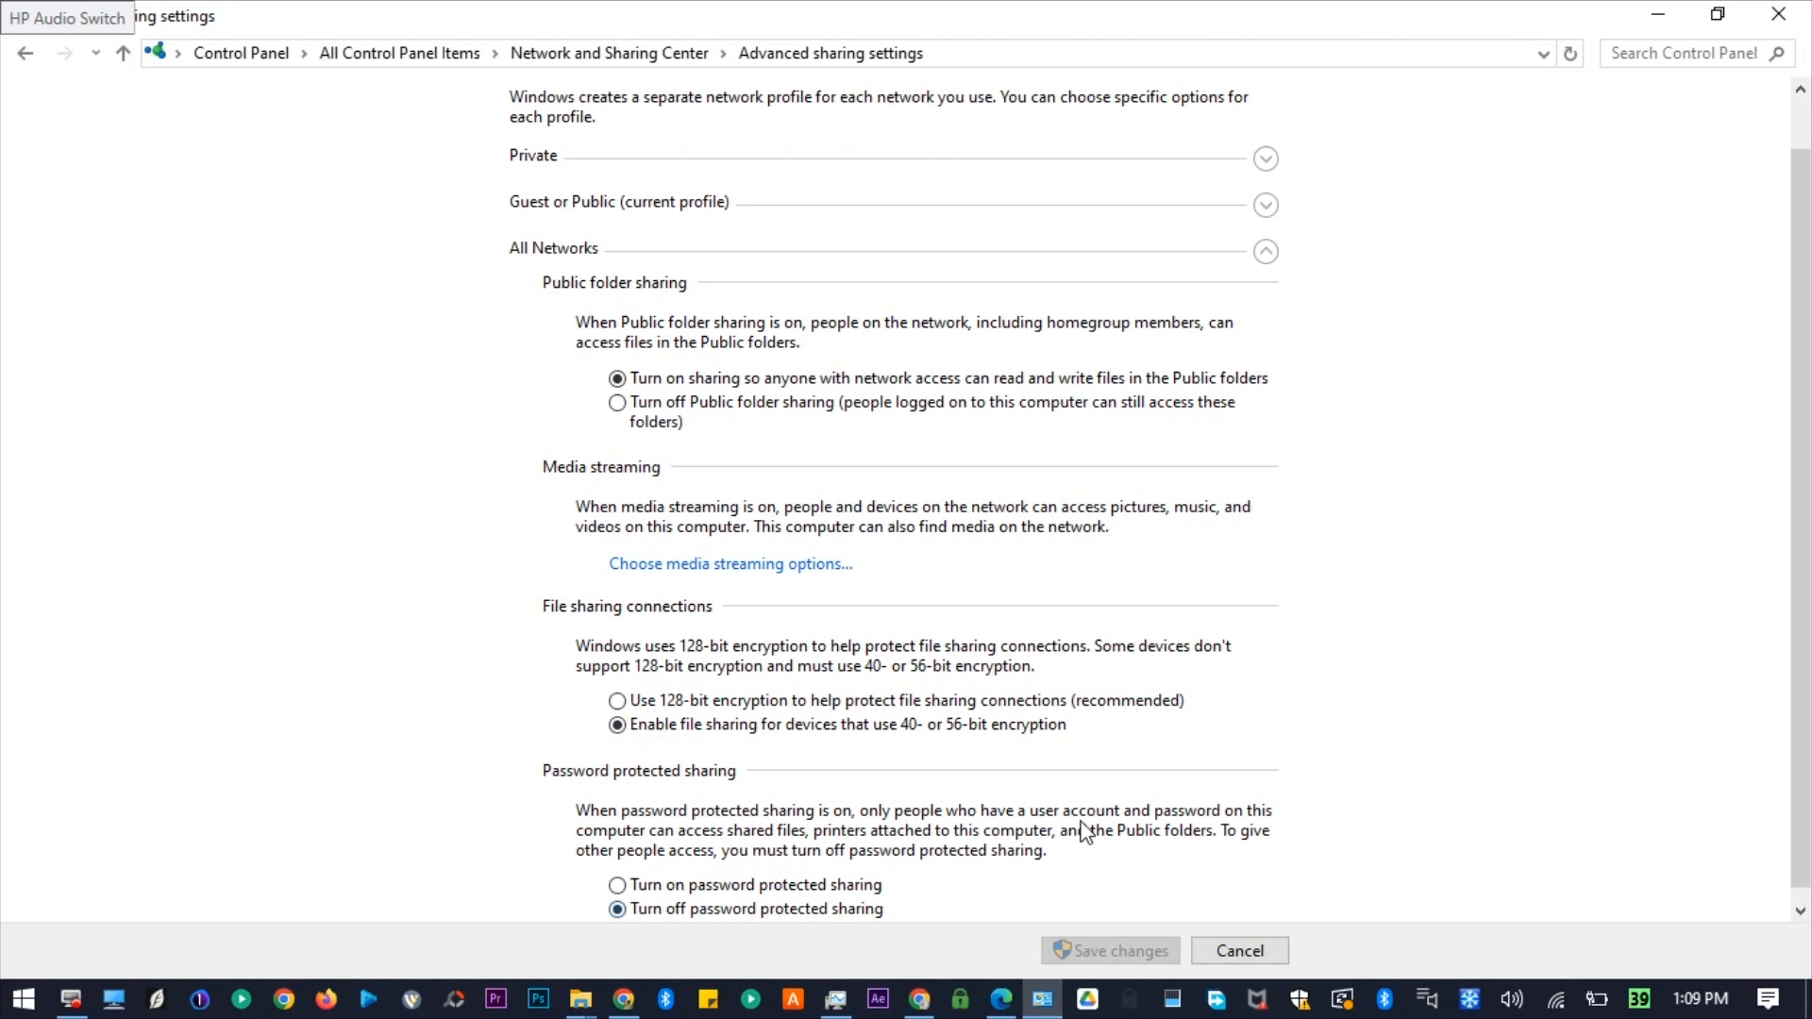
pyautogui.click(1779, 17)
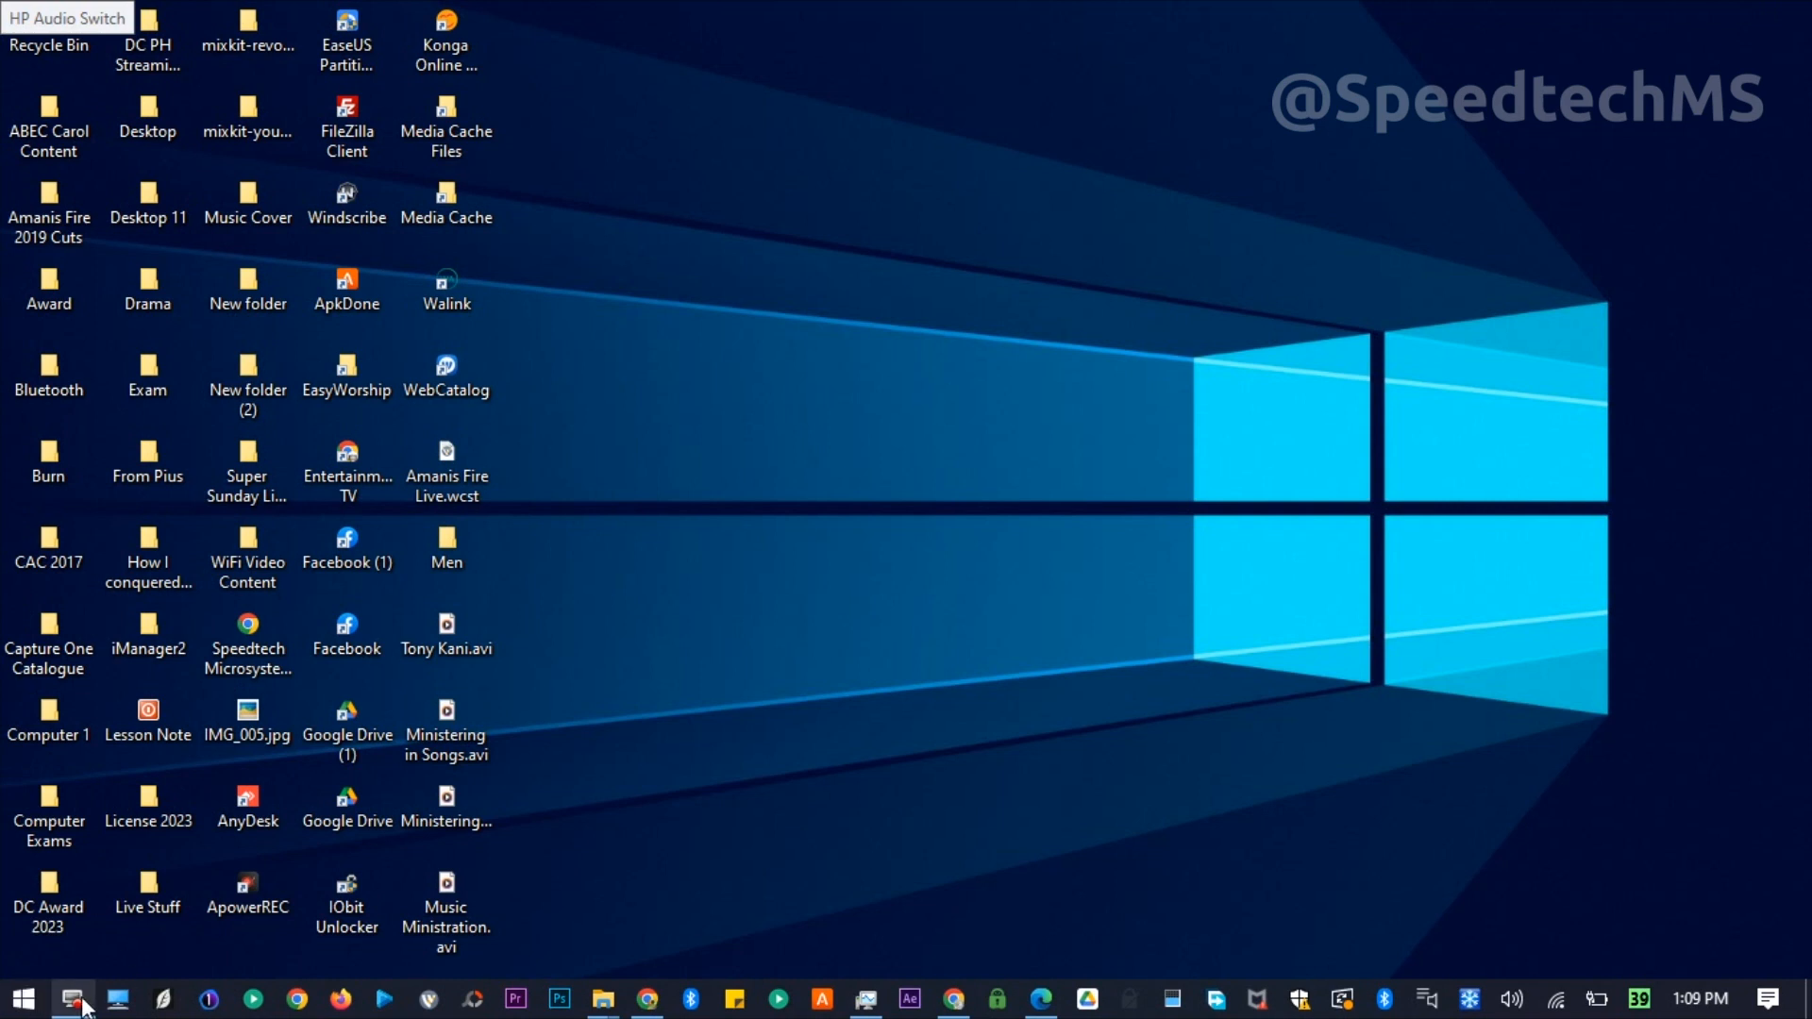
# Reopen This PC's System page confirming the computer name in WORKGROUP, then close the settings and System window
pyautogui.press('super')
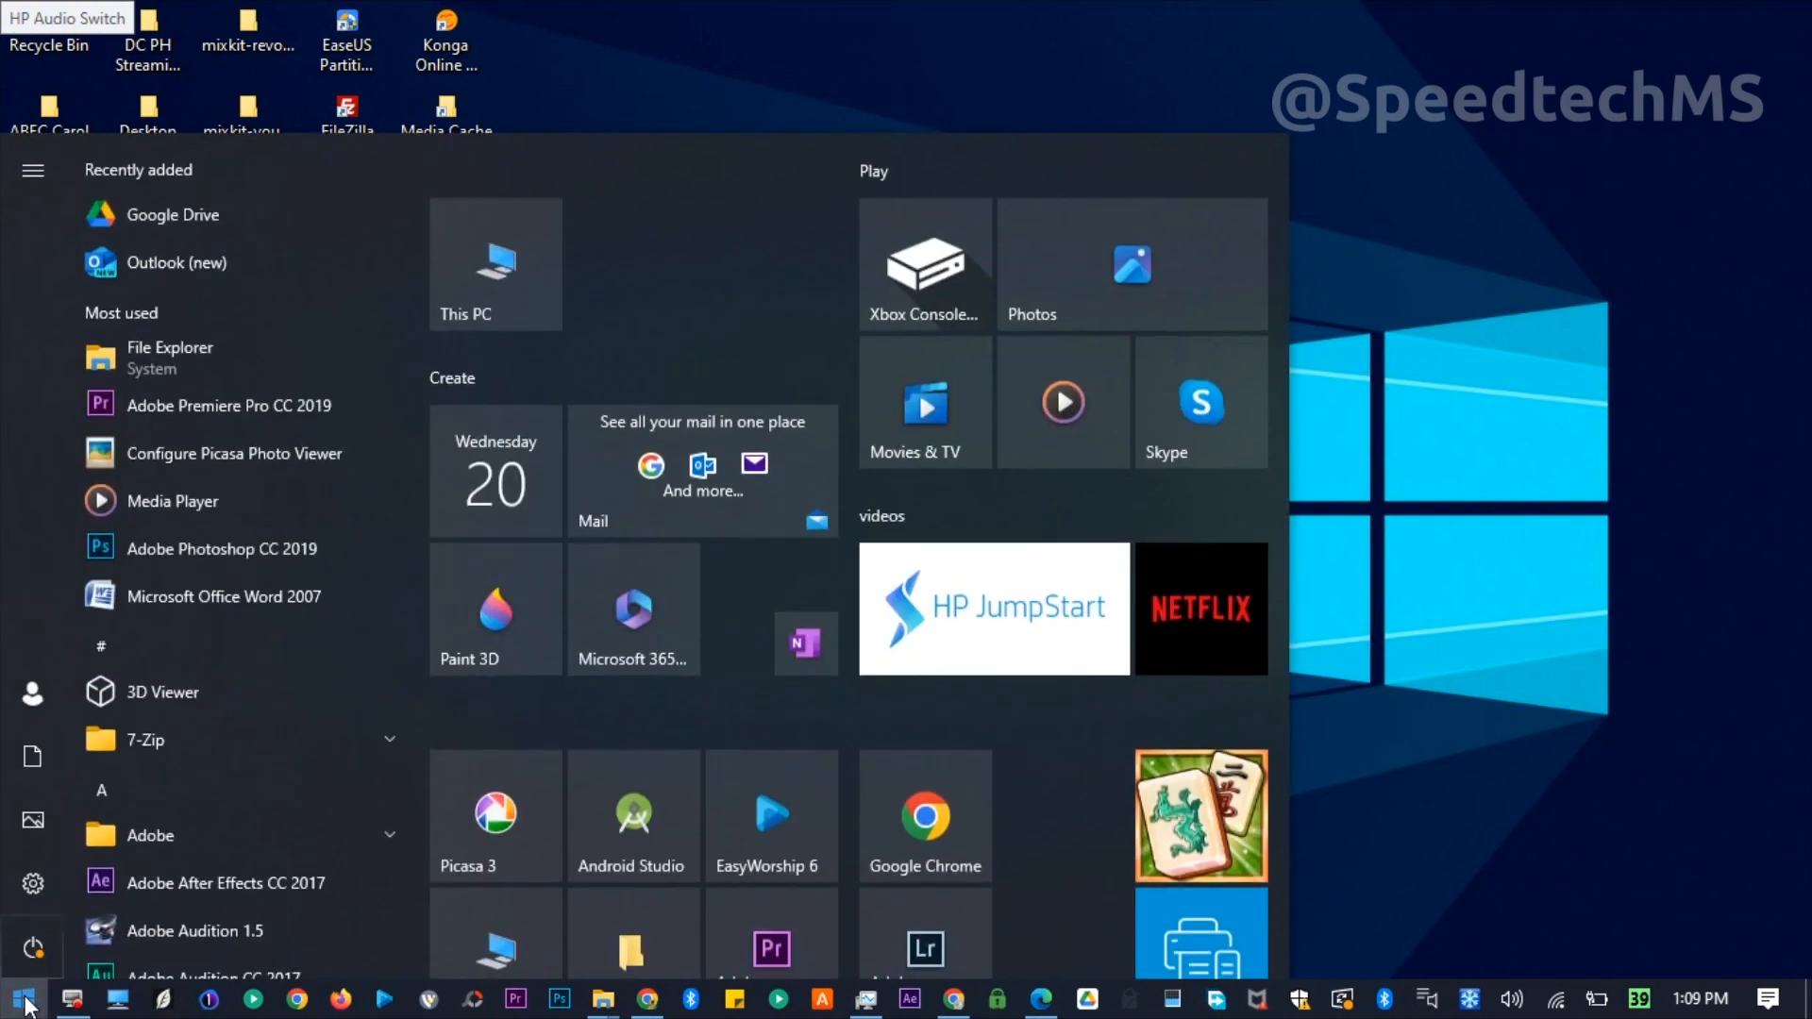
pyautogui.write('compu')
pyautogui.press('Return')
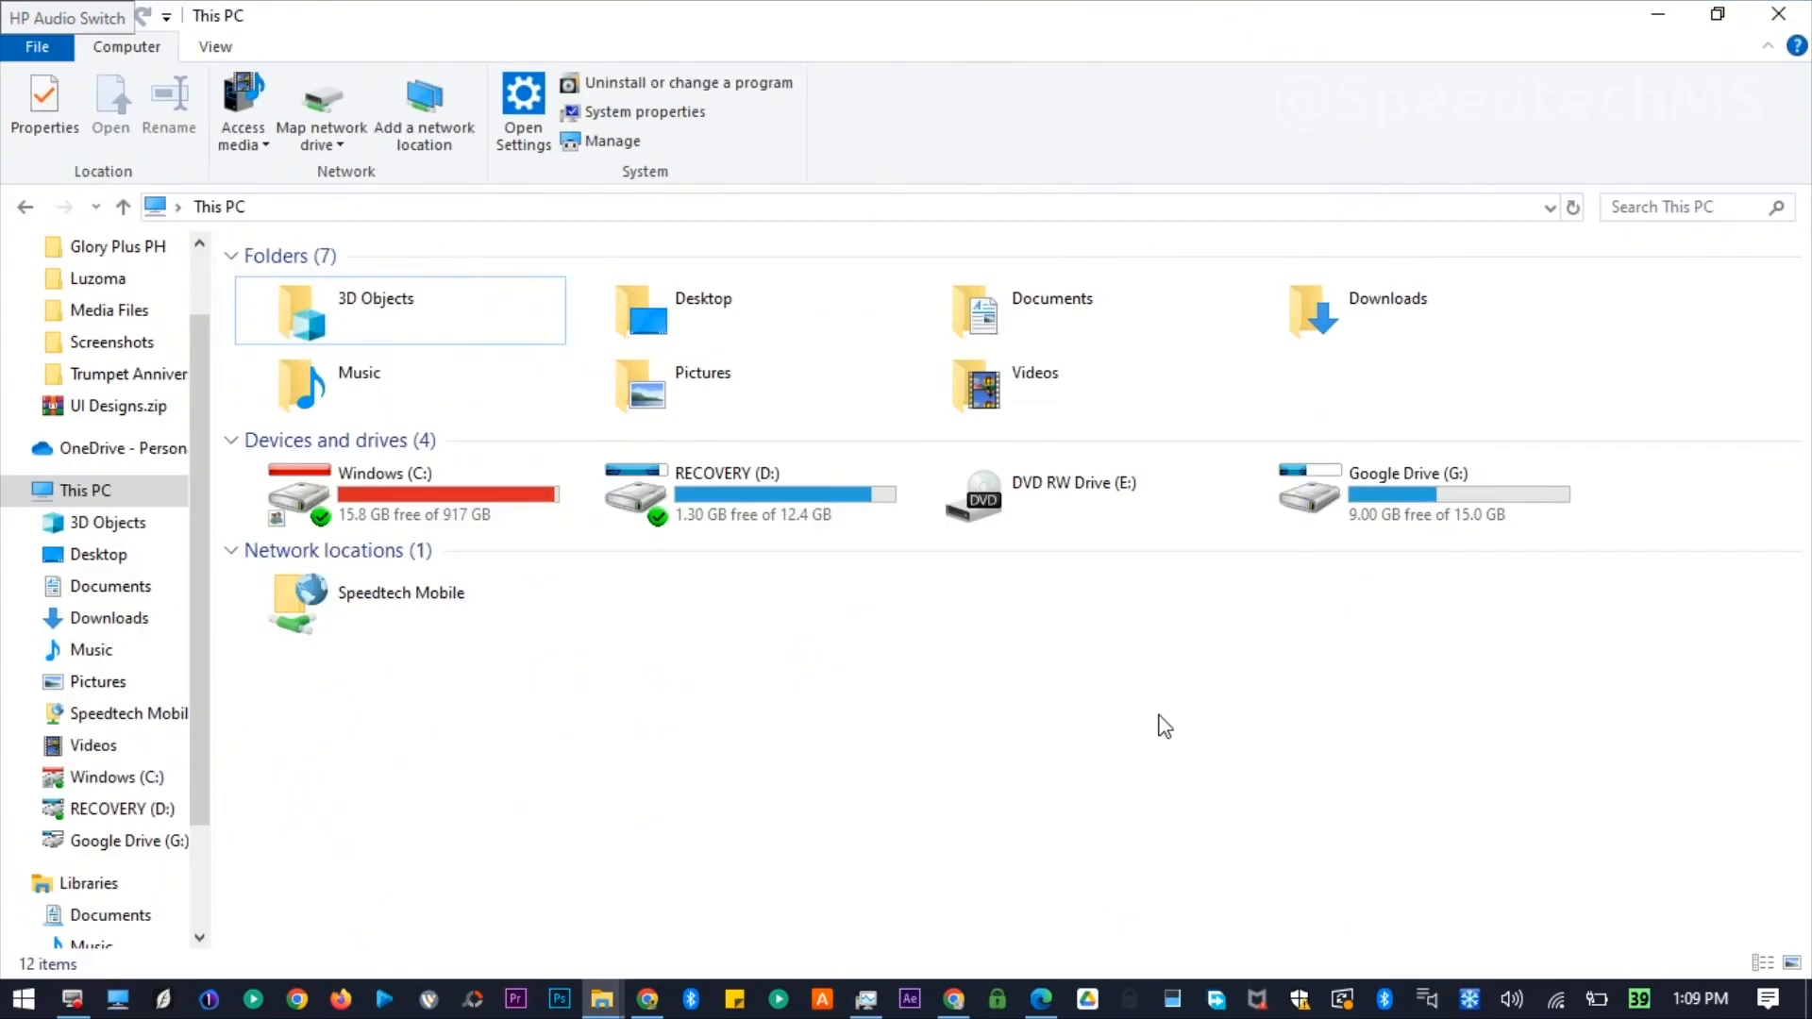
pyautogui.rightClick(1161, 724)
pyautogui.click(1275, 708)
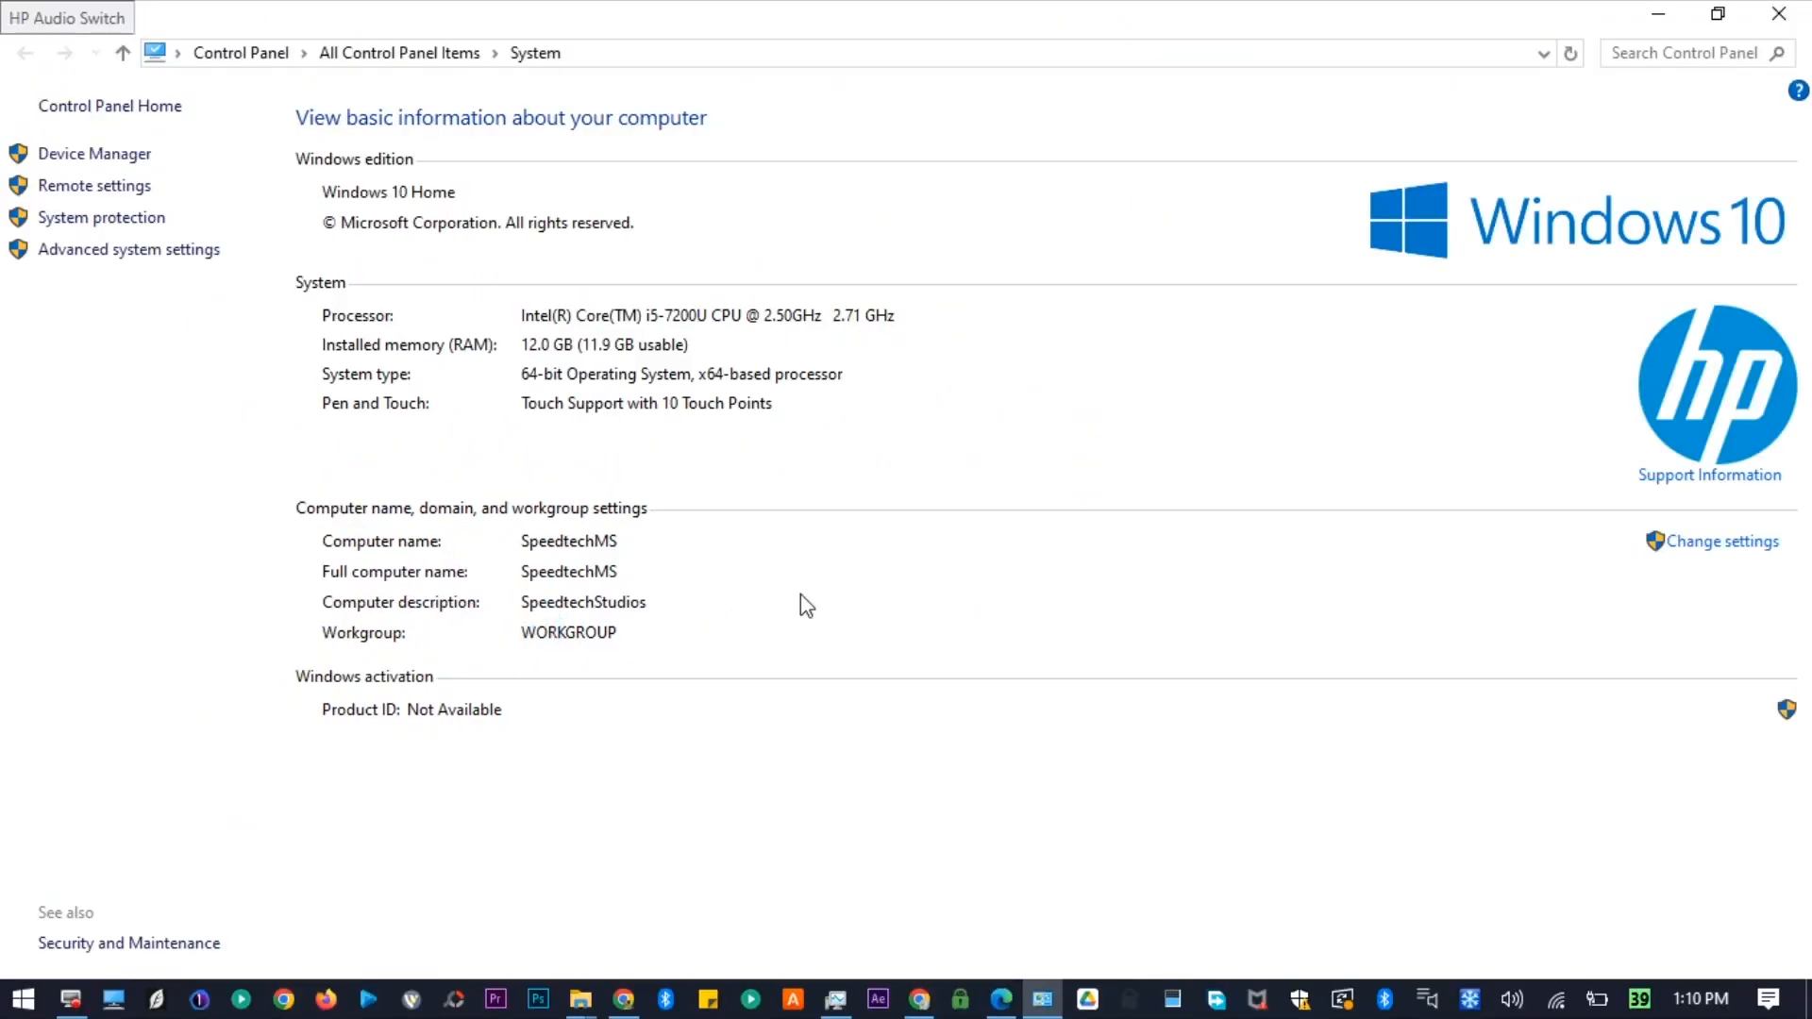
pyautogui.click(1714, 542)
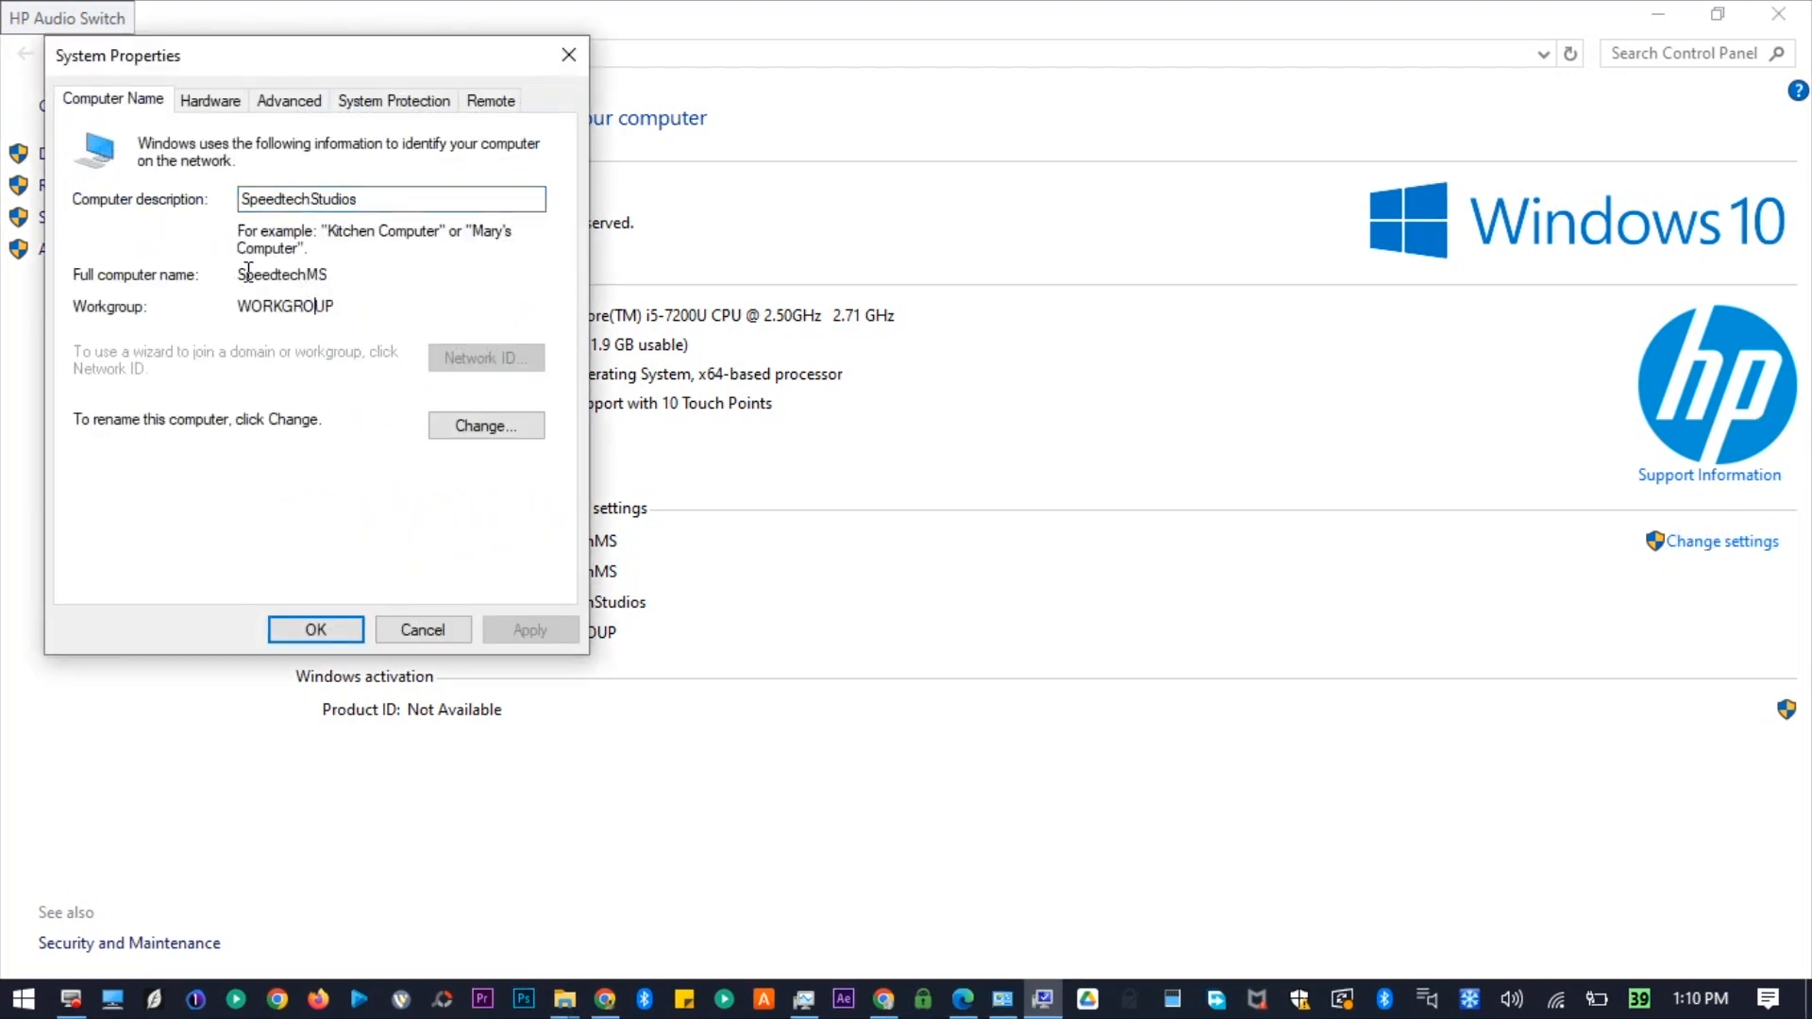
pyautogui.press('Escape')
pyautogui.click(1779, 14)
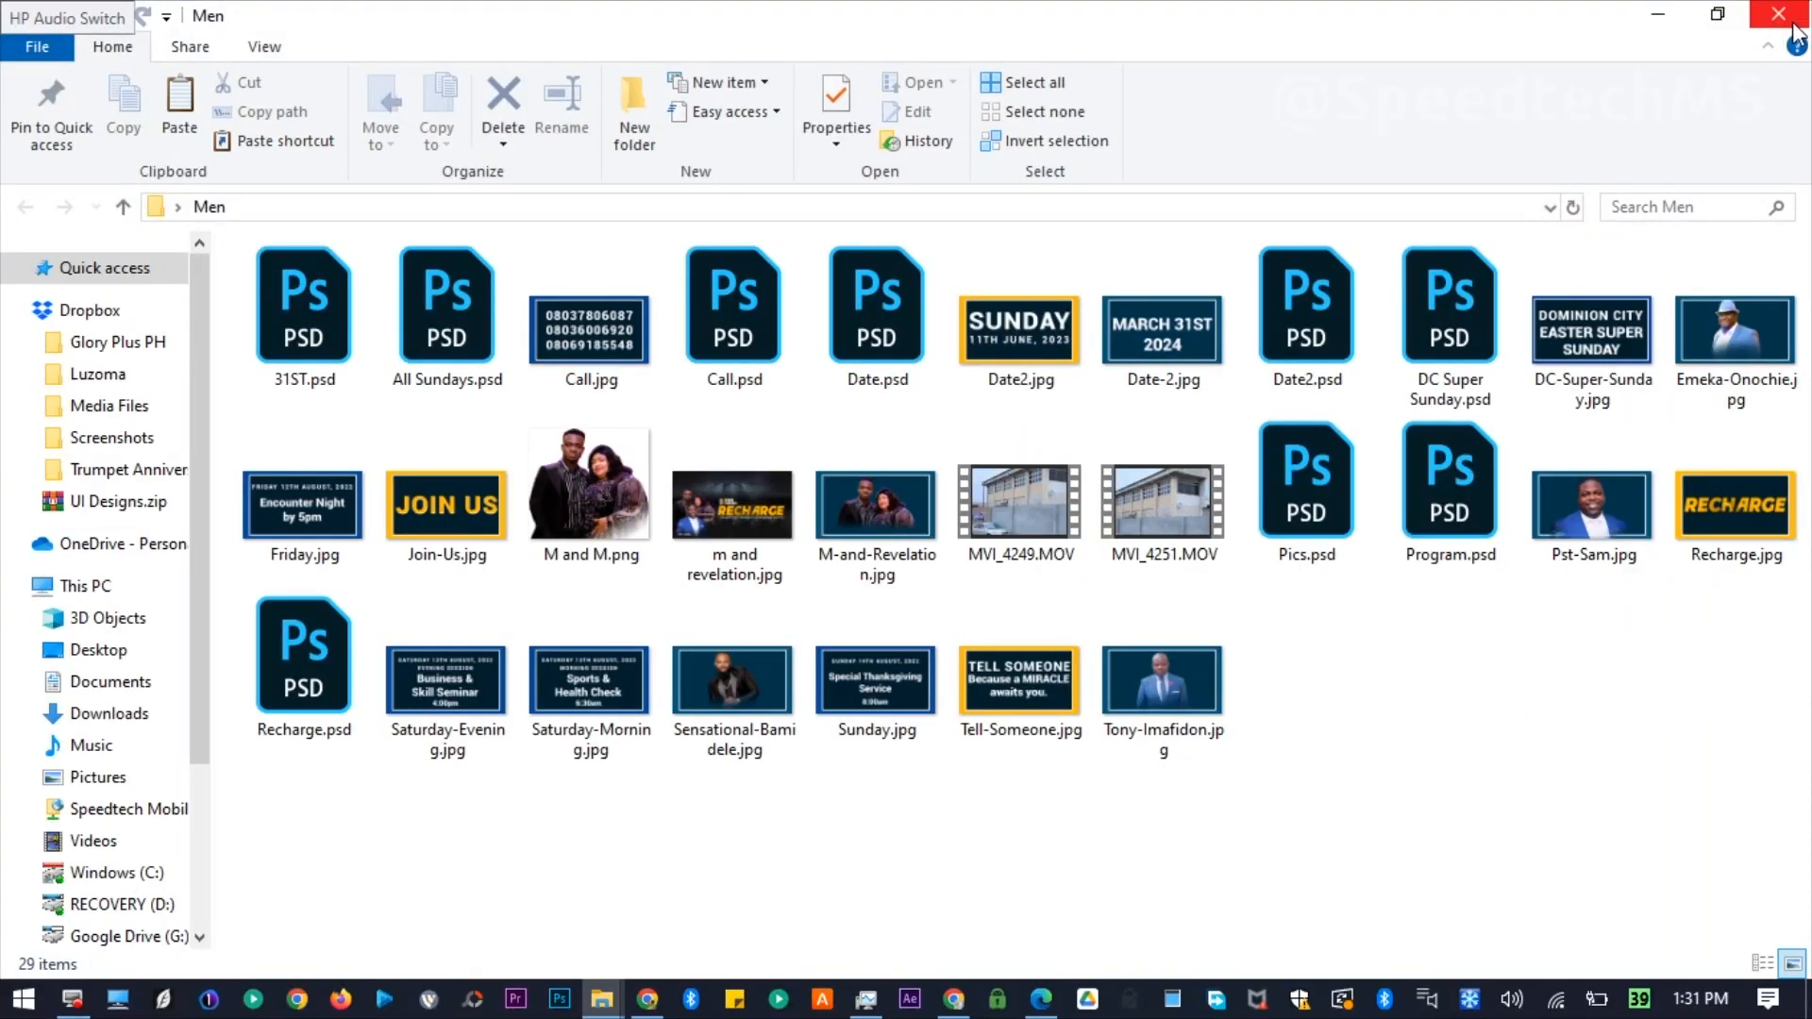
# Close the Men folder window and select the Men folder on the desktop
pyautogui.click(1791, 28)
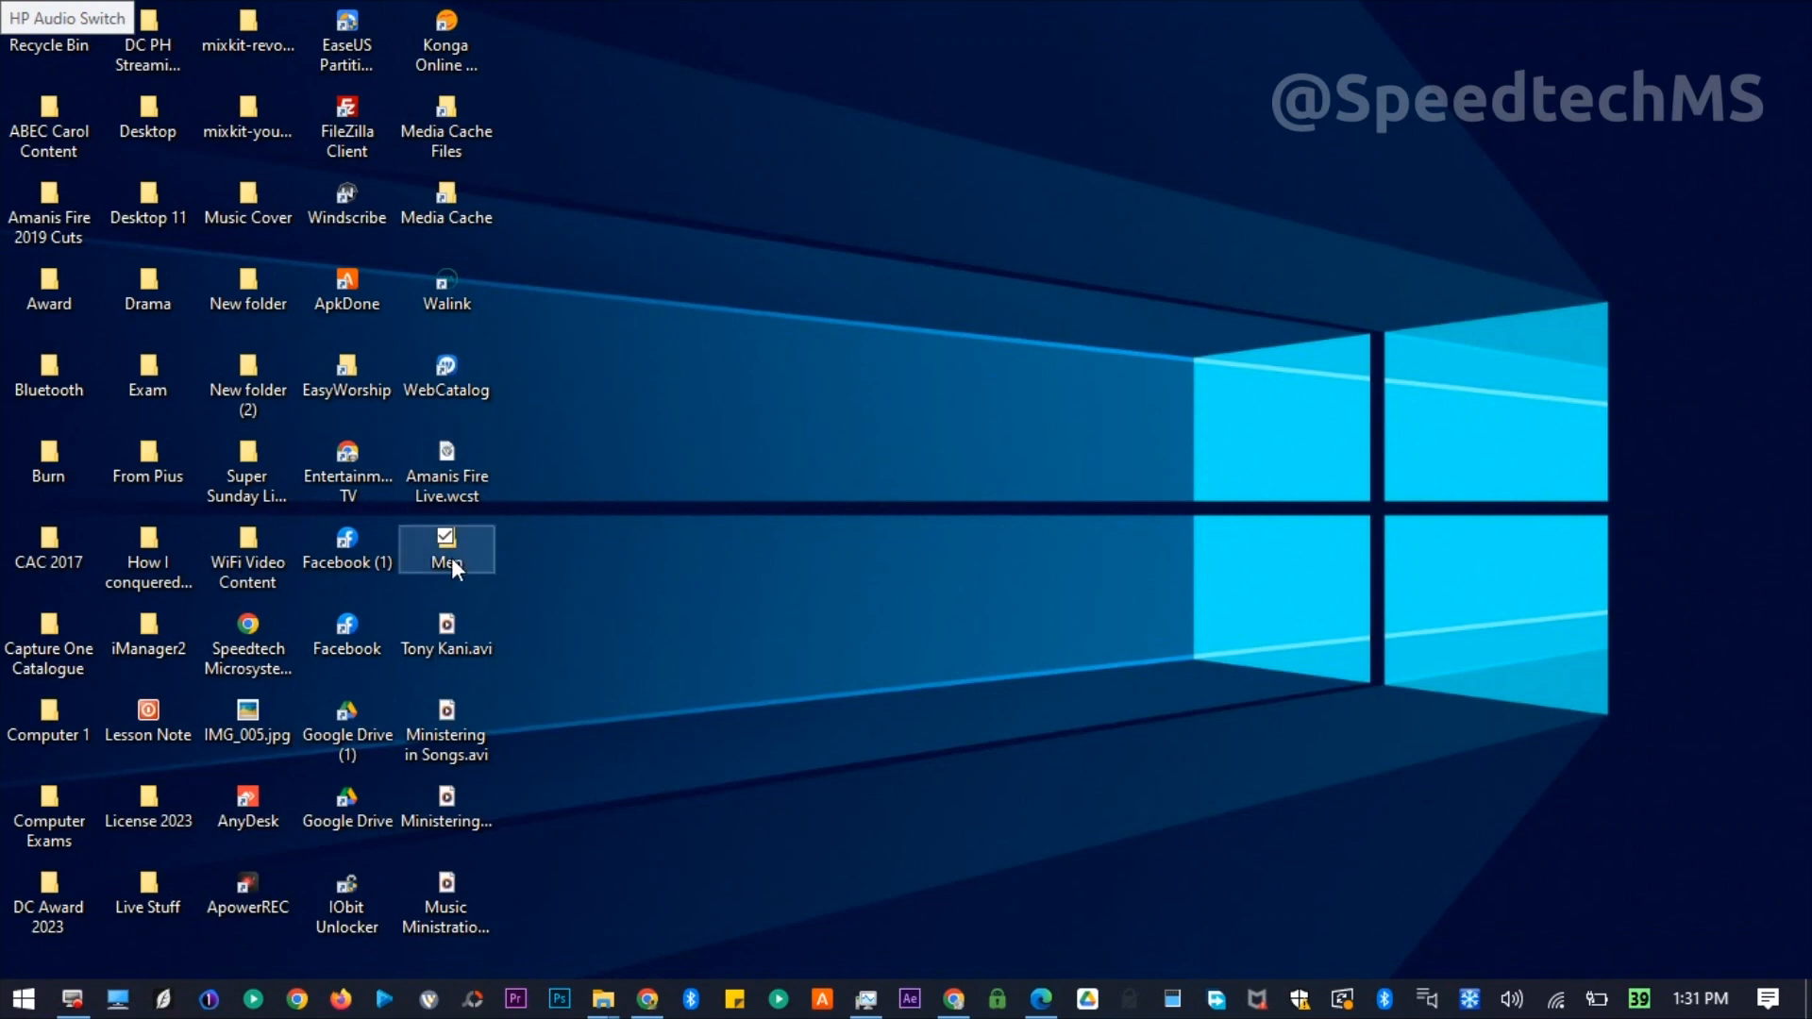
pyautogui.click(451, 564)
pyautogui.click(641, 573)
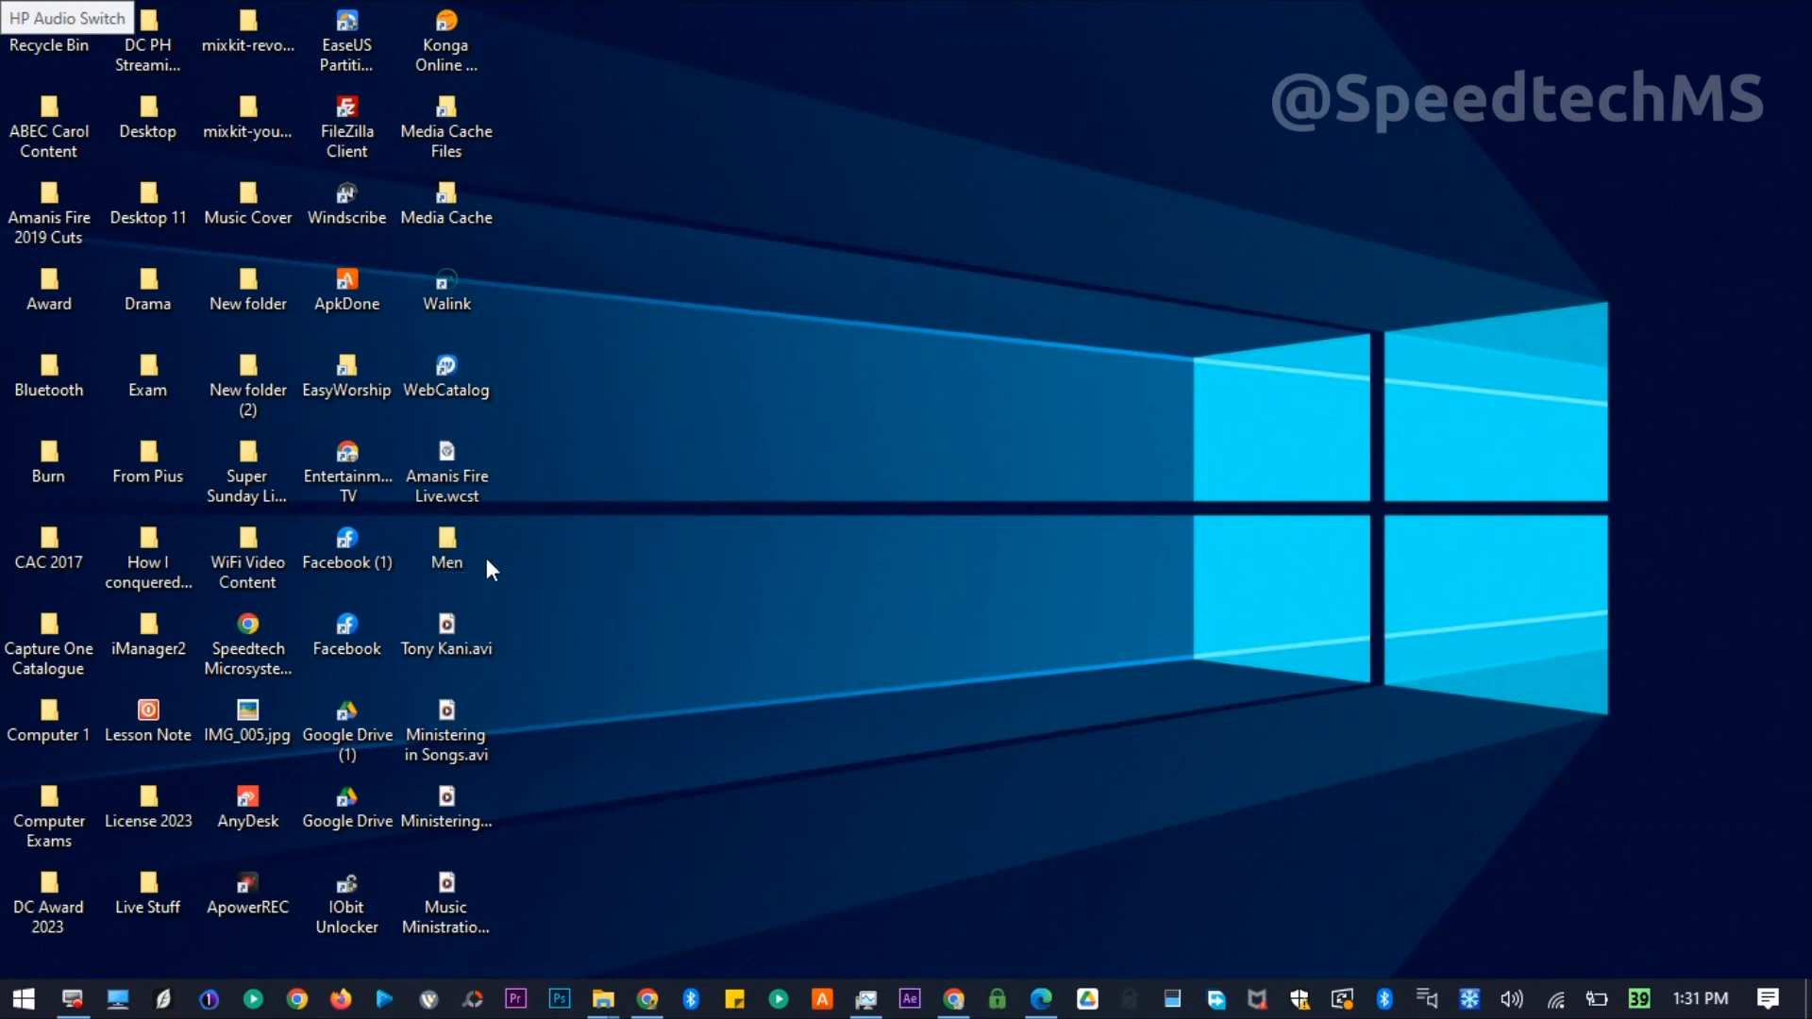
pyautogui.click(448, 562)
pyautogui.click(640, 575)
pyautogui.click(450, 565)
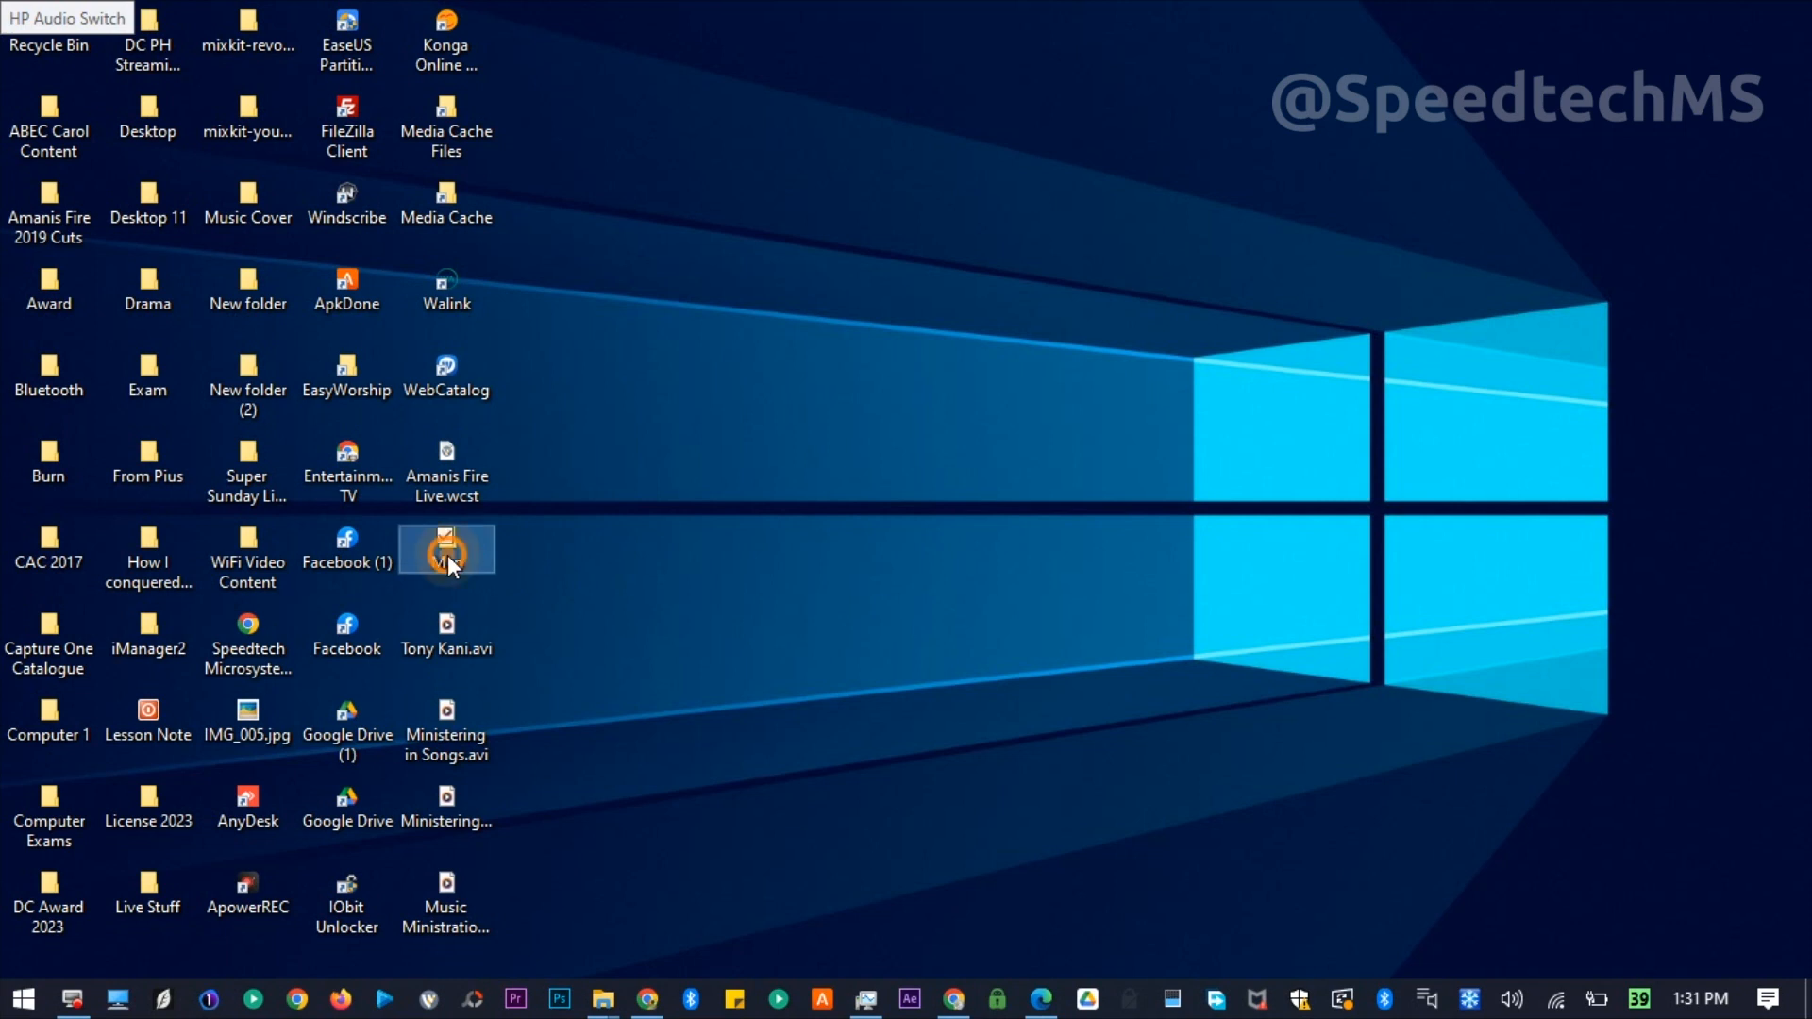
# From the Men folder's right-click menu, scroll down and choose Properties
pyautogui.rightClick(448, 561)
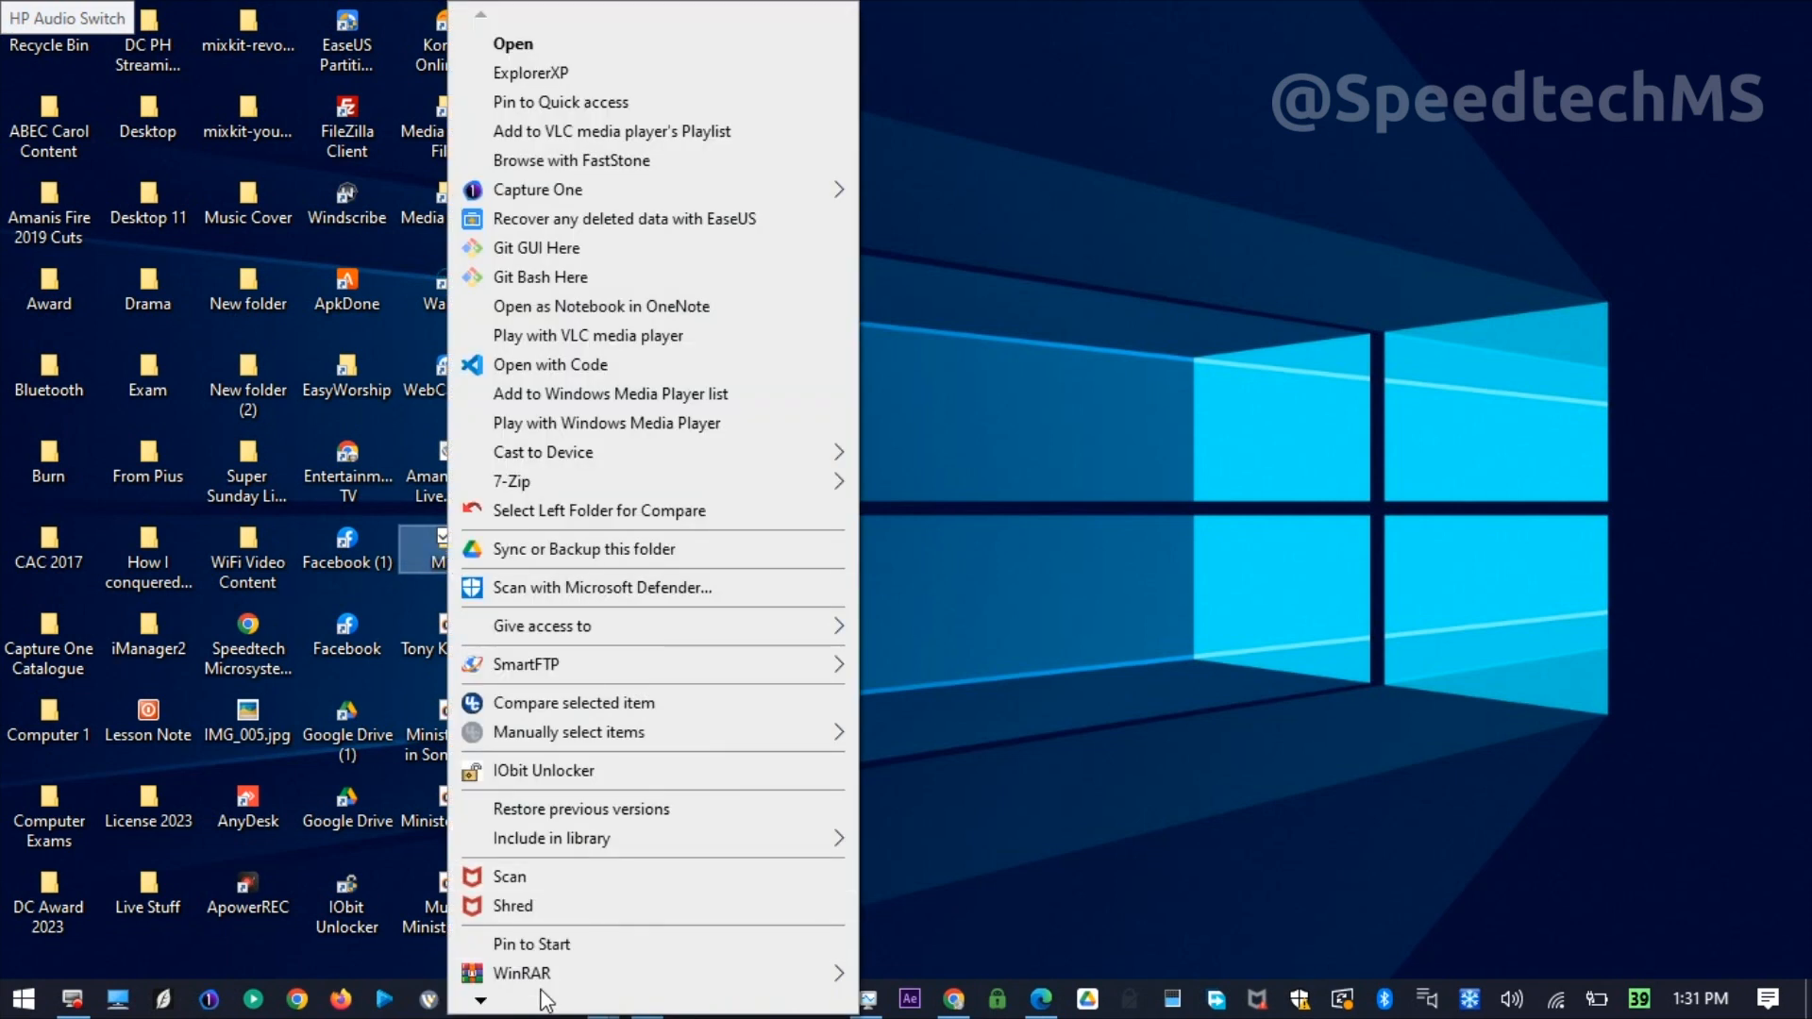
pyautogui.click(480, 1005)
pyautogui.click(479, 1005)
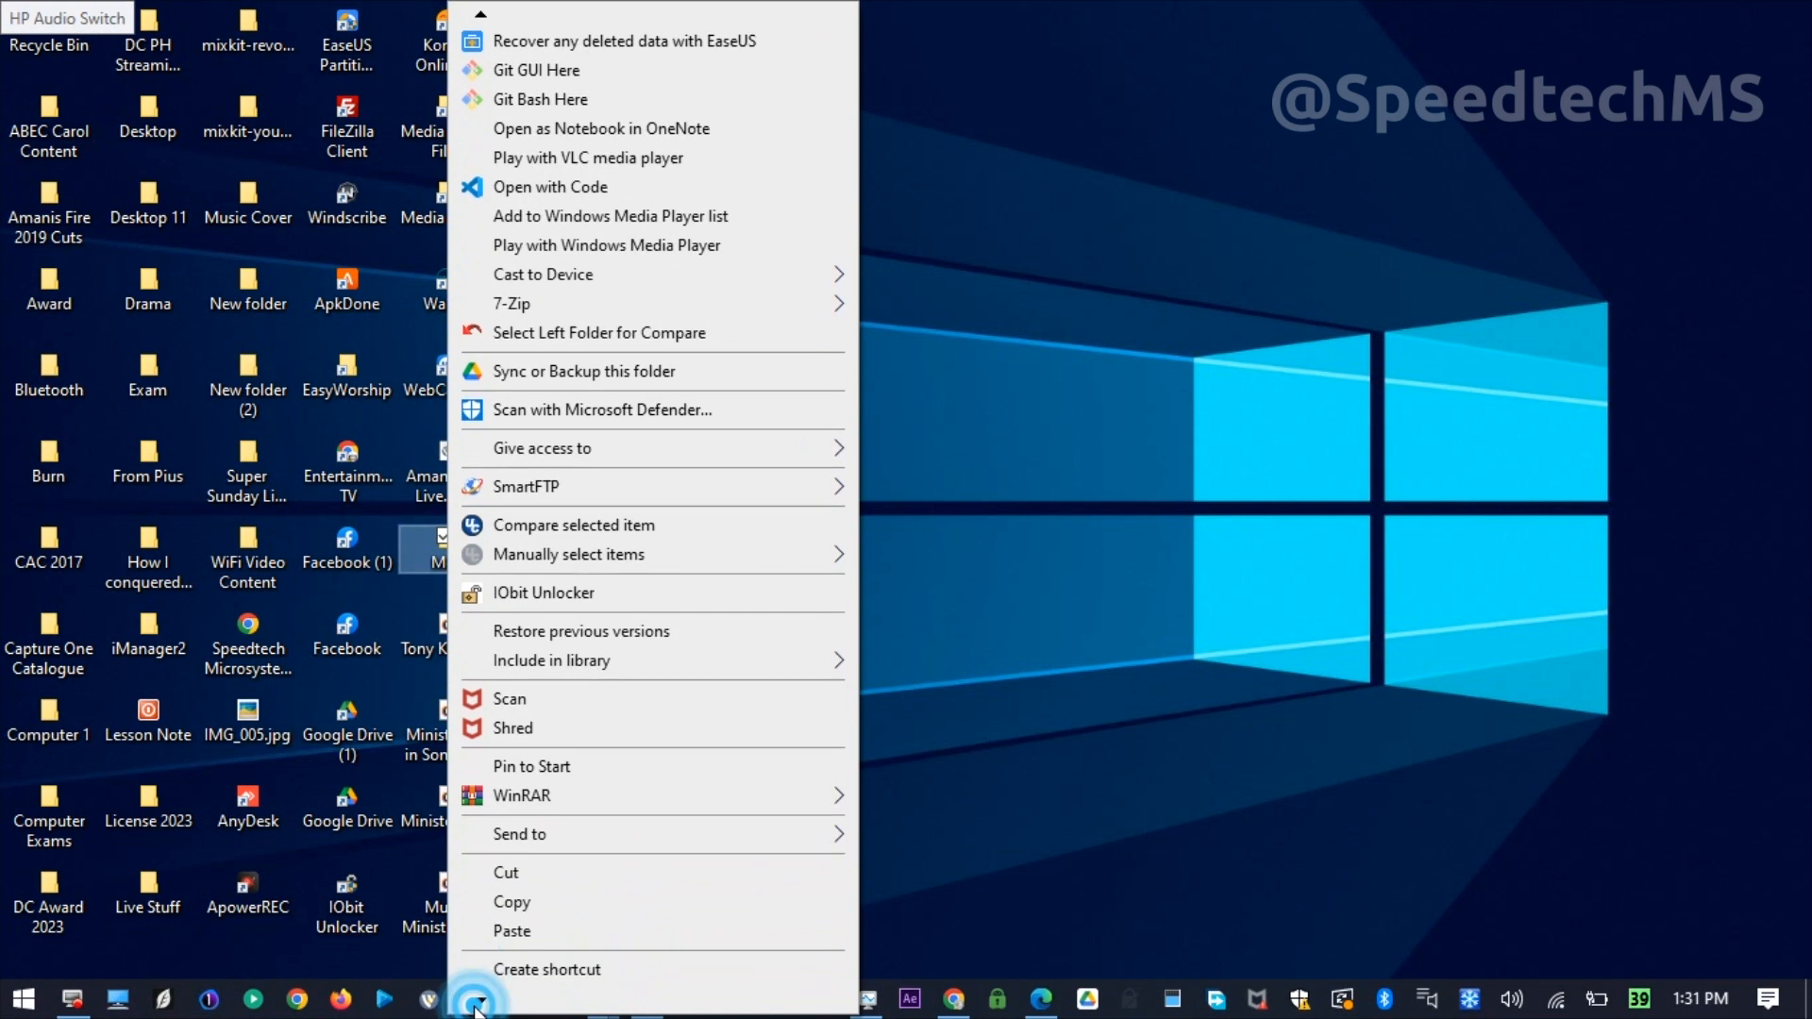
pyautogui.click(480, 1006)
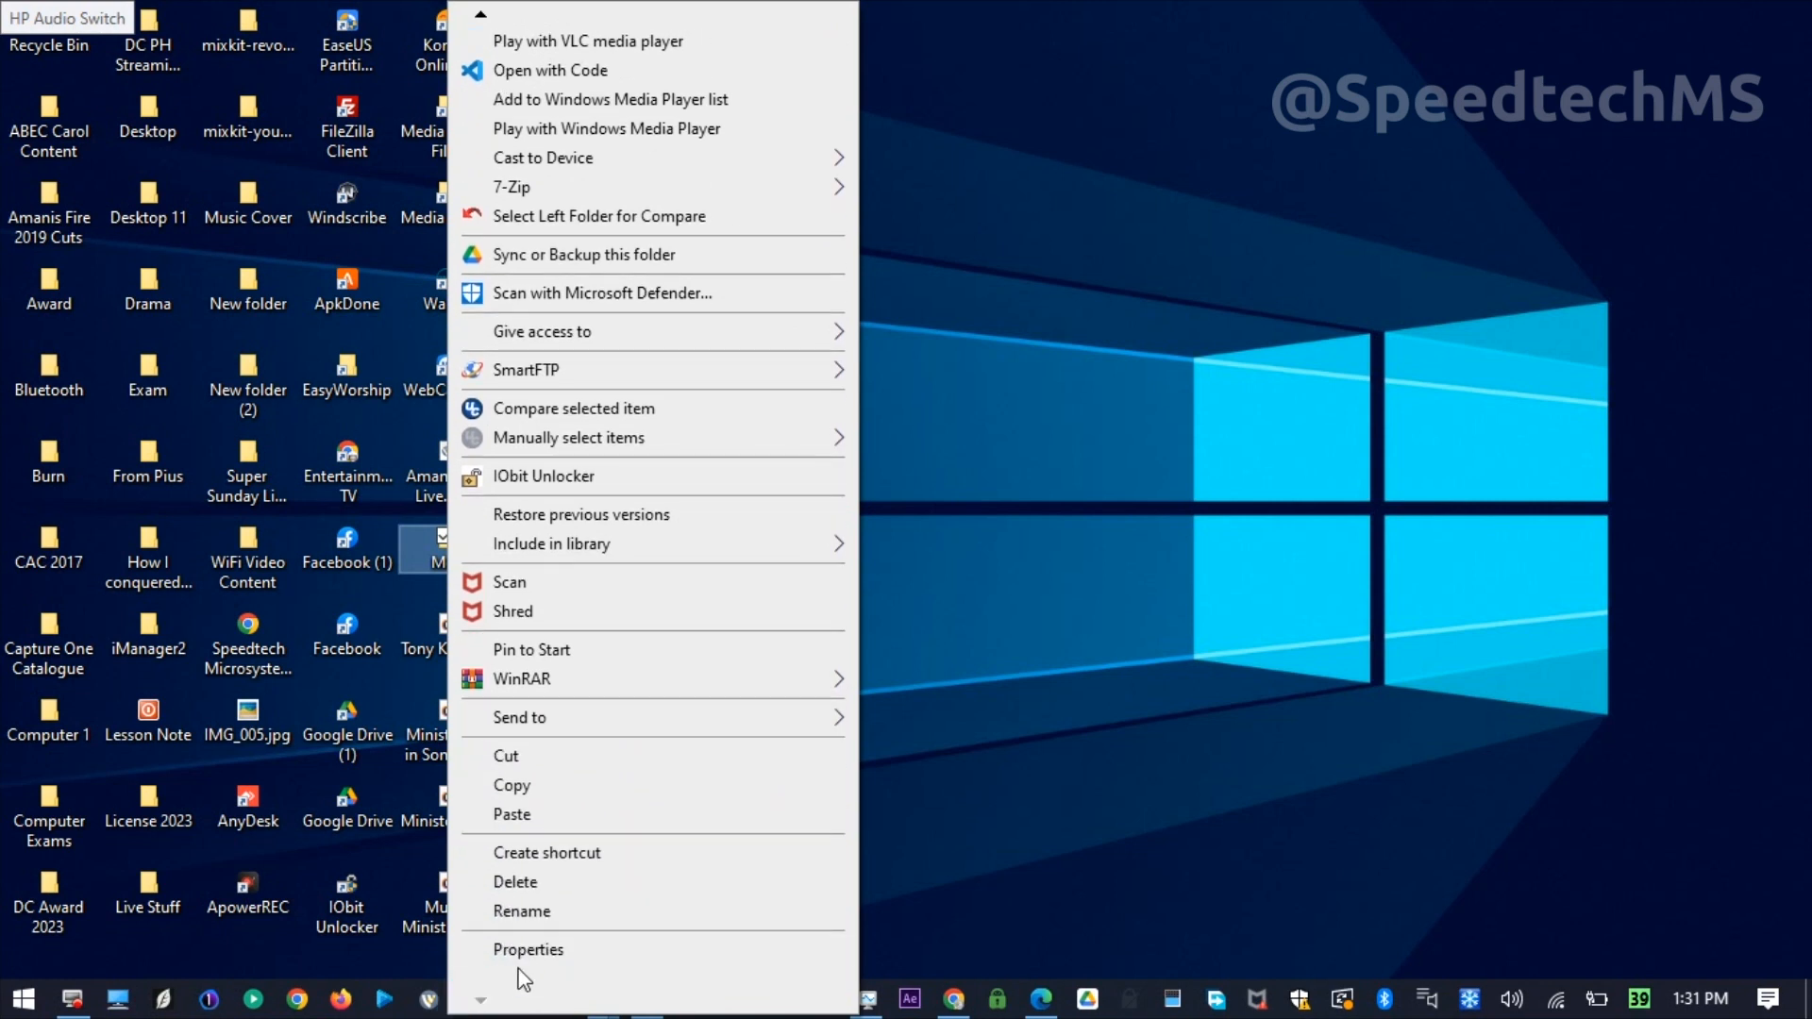
pyautogui.click(520, 950)
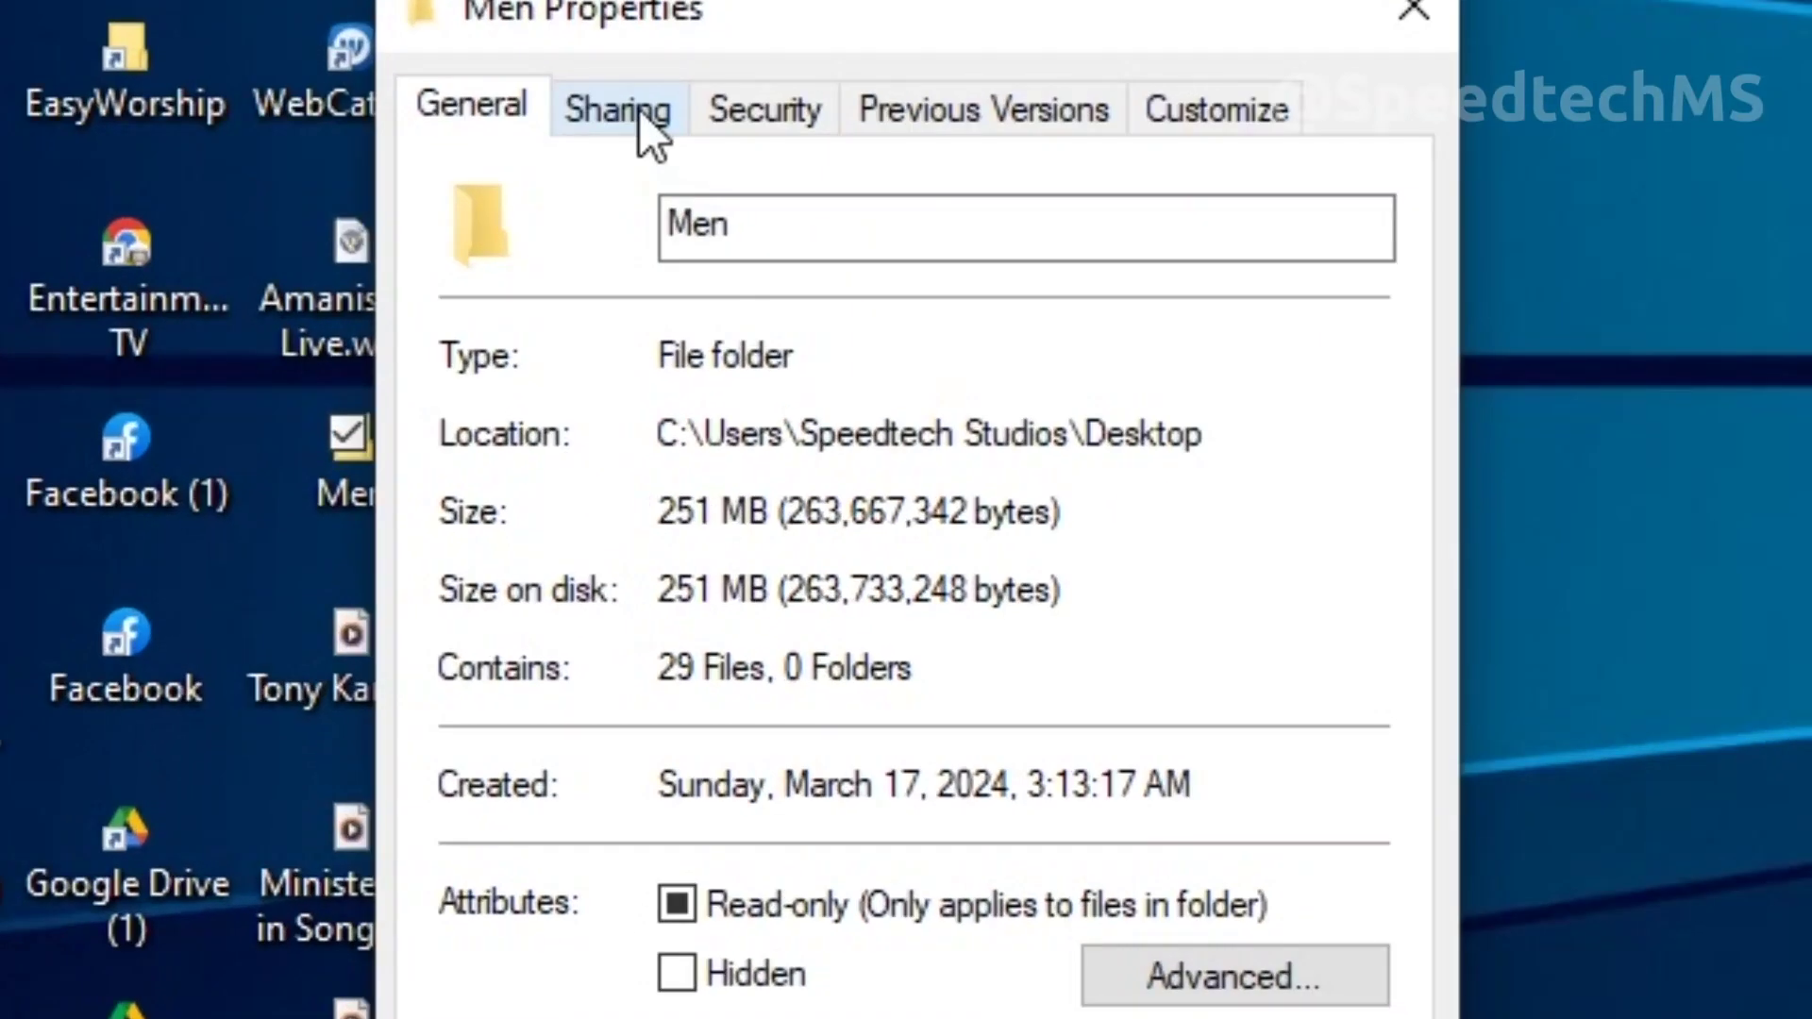
# Share the Men folder via Advanced Sharing with Everyone granted Full Control
pyautogui.click(574, 398)
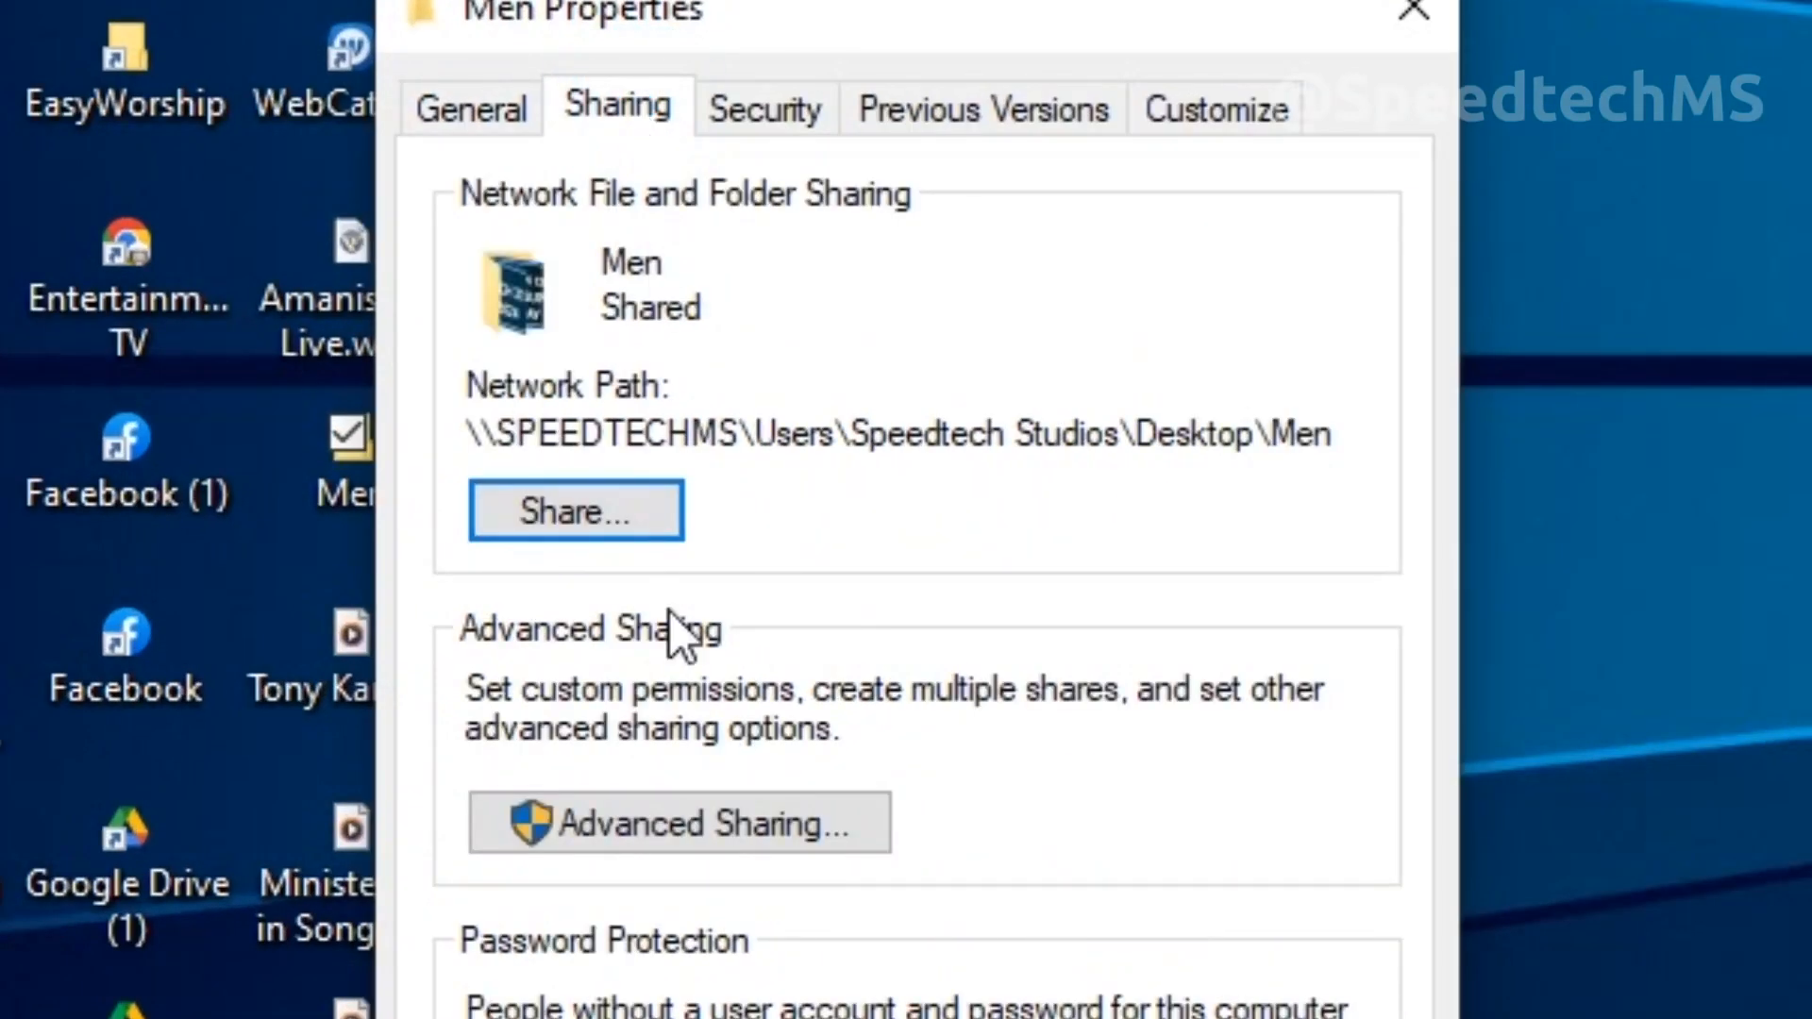
pyautogui.click(650, 805)
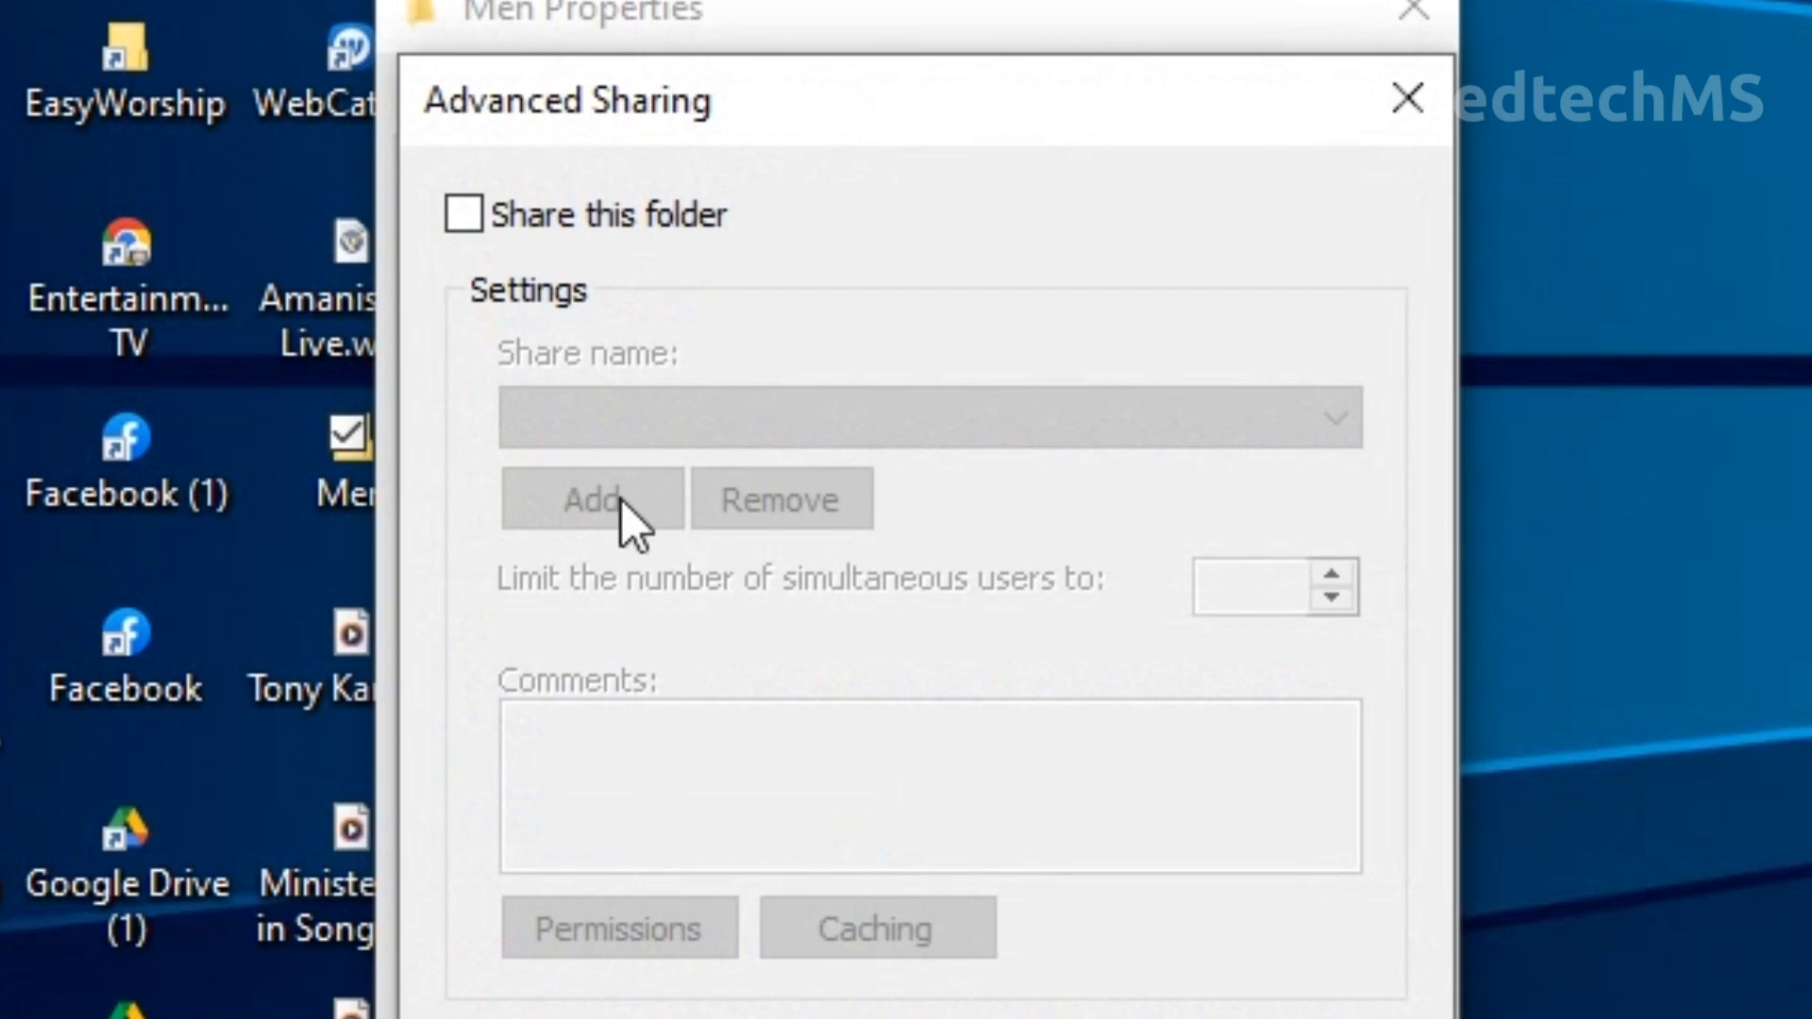
pyautogui.click(464, 213)
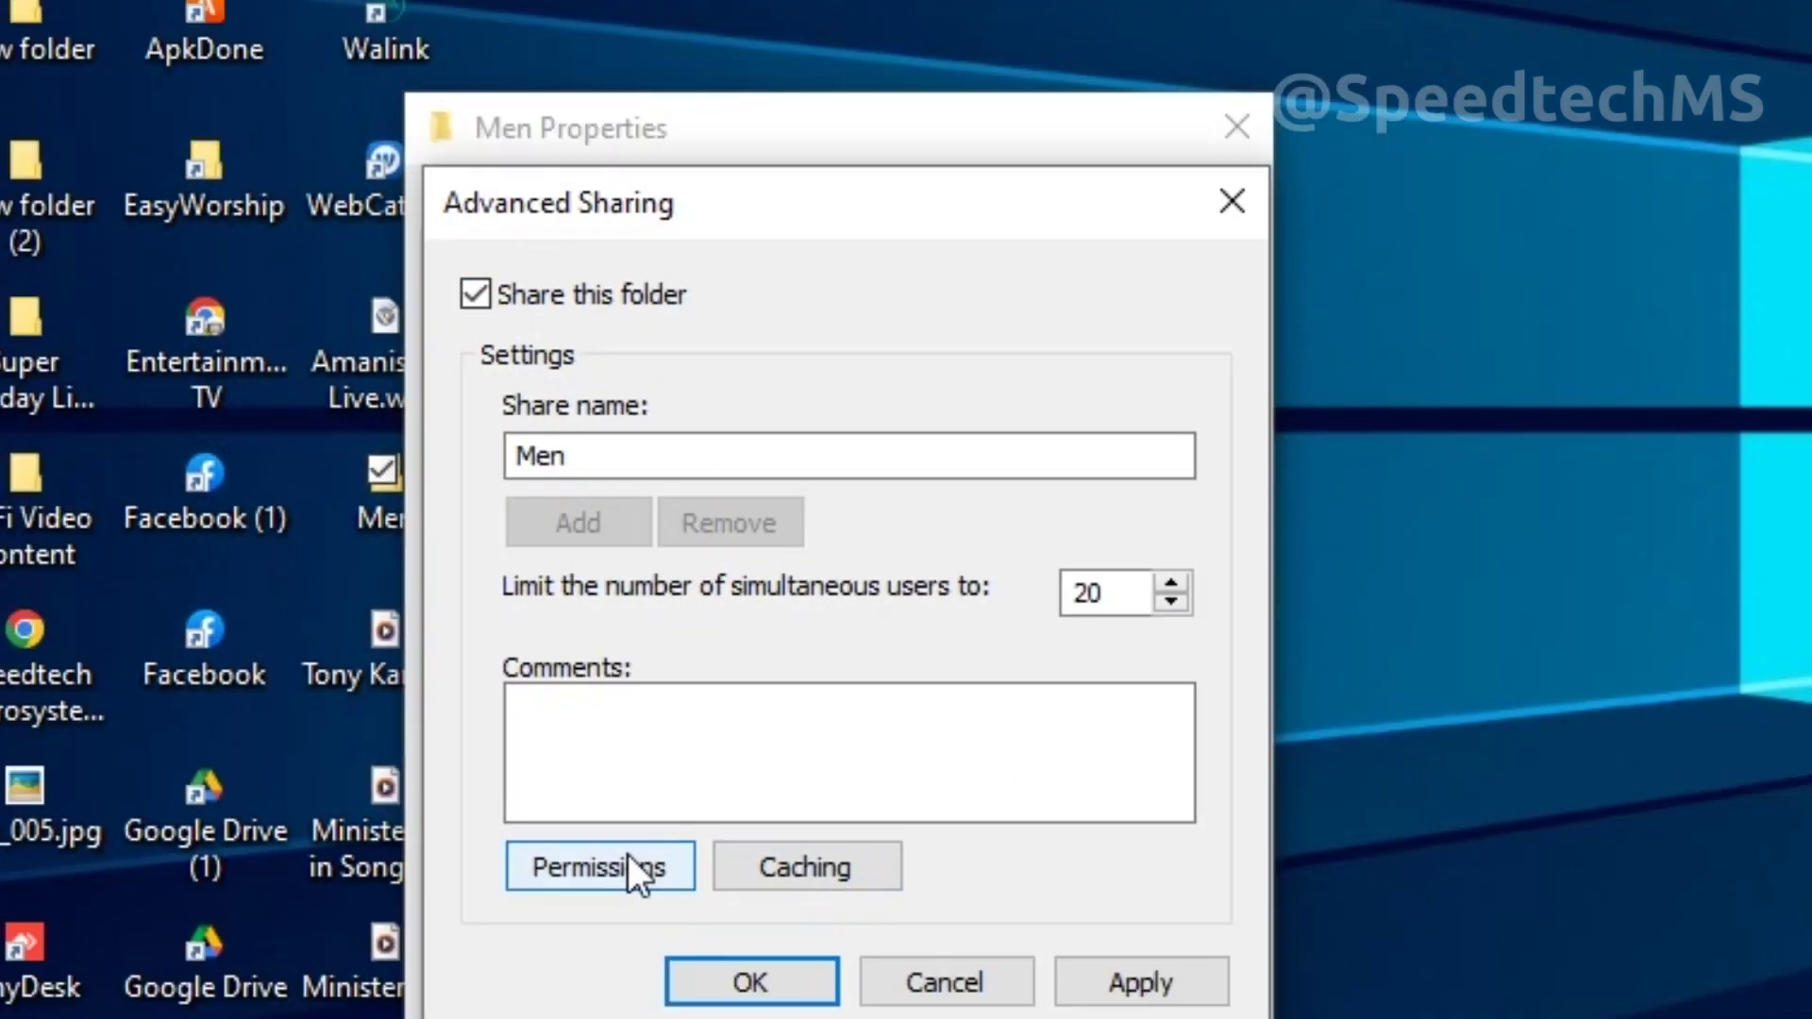
pyautogui.click(618, 929)
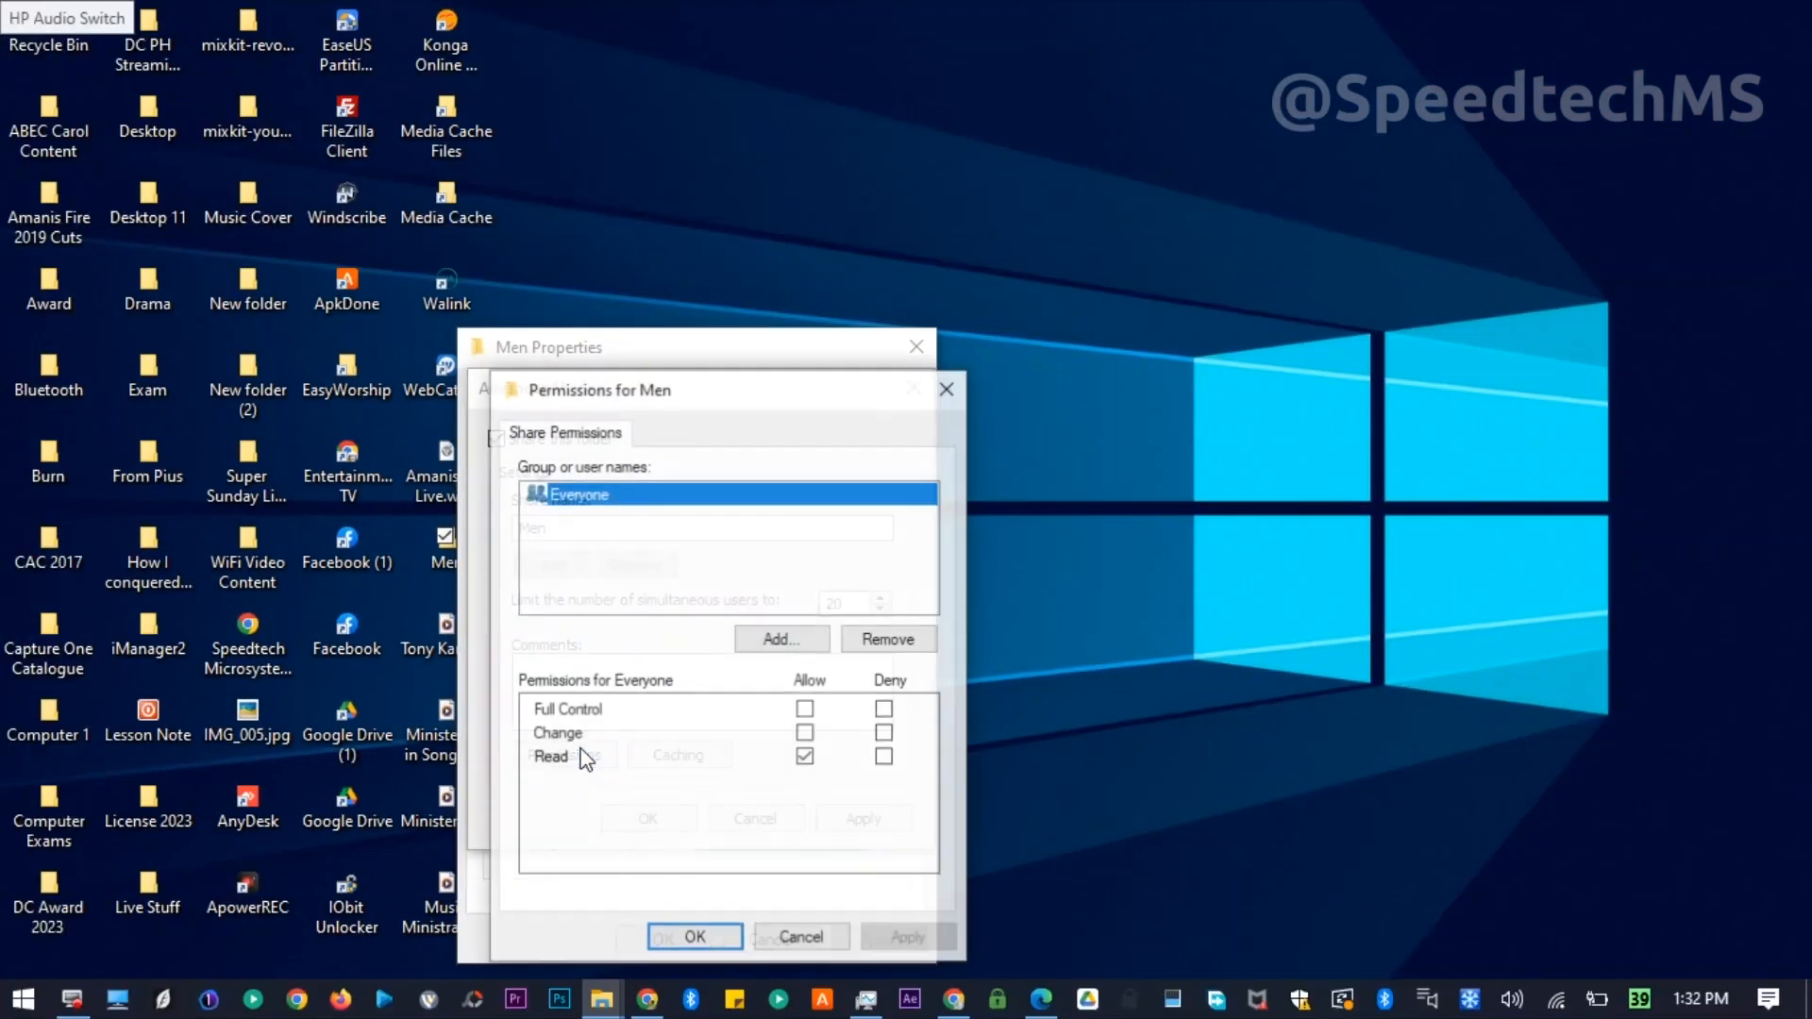
pyautogui.click(806, 711)
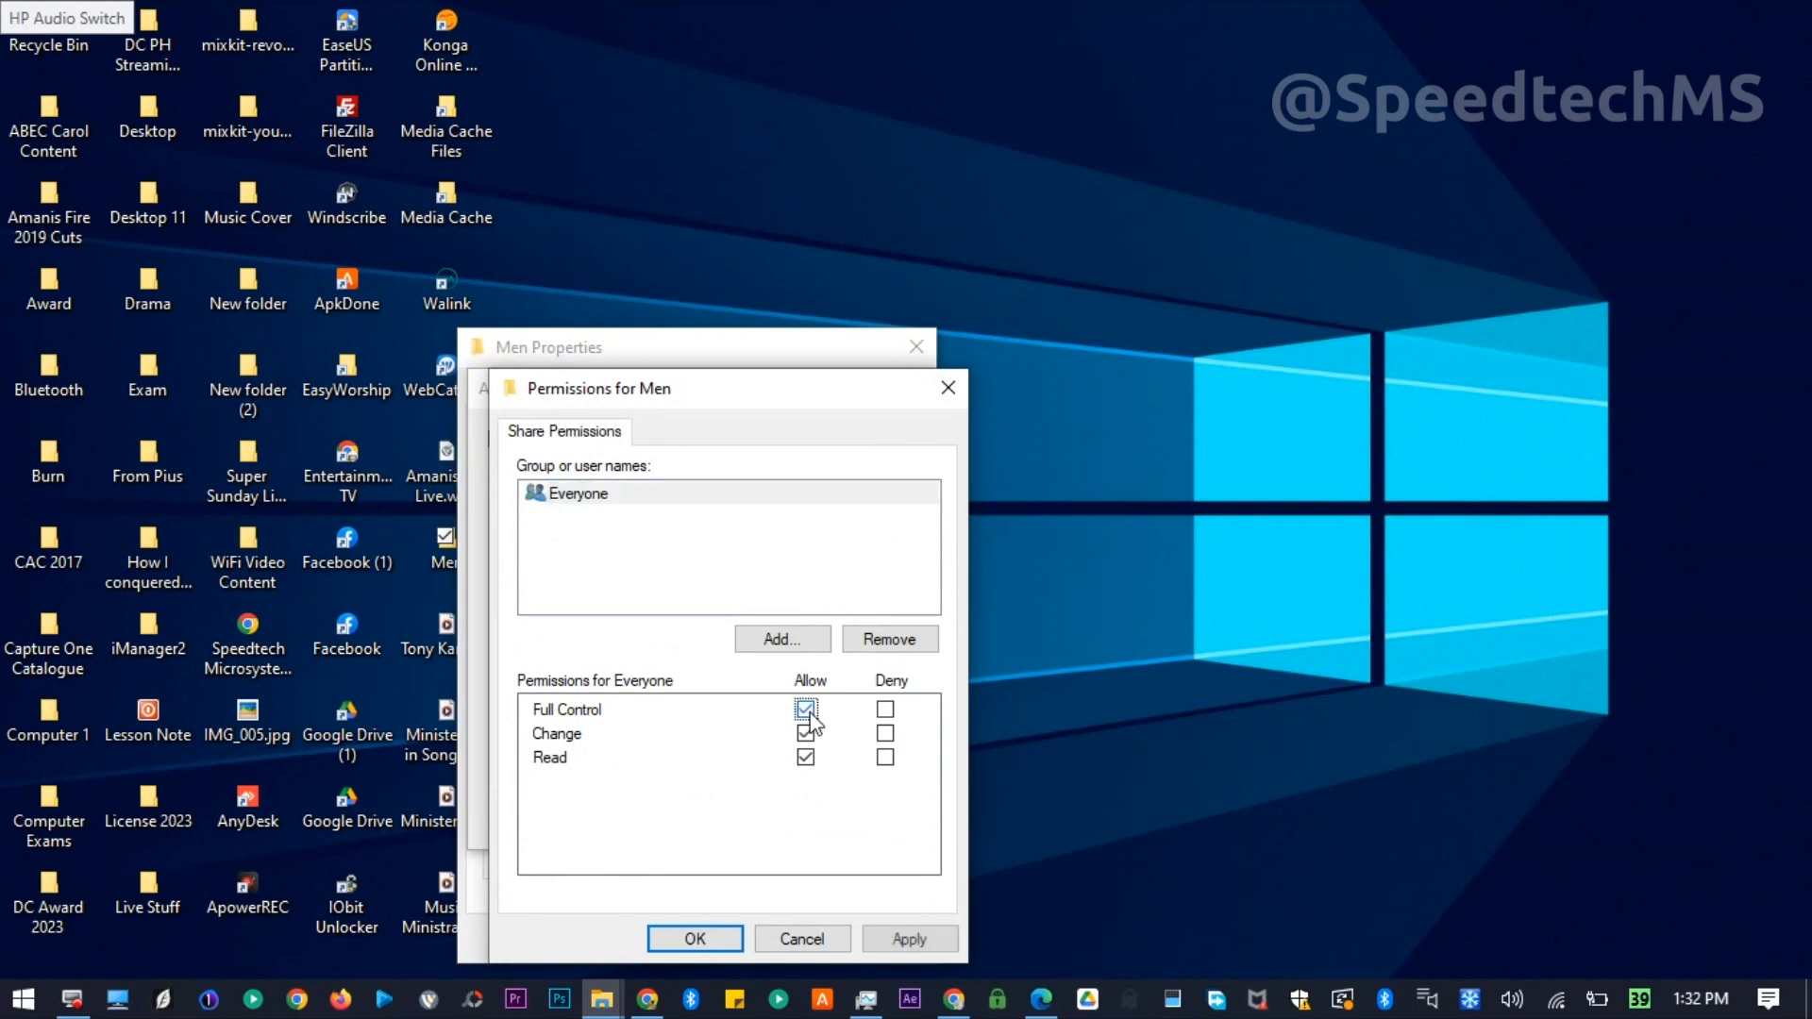
pyautogui.click(893, 937)
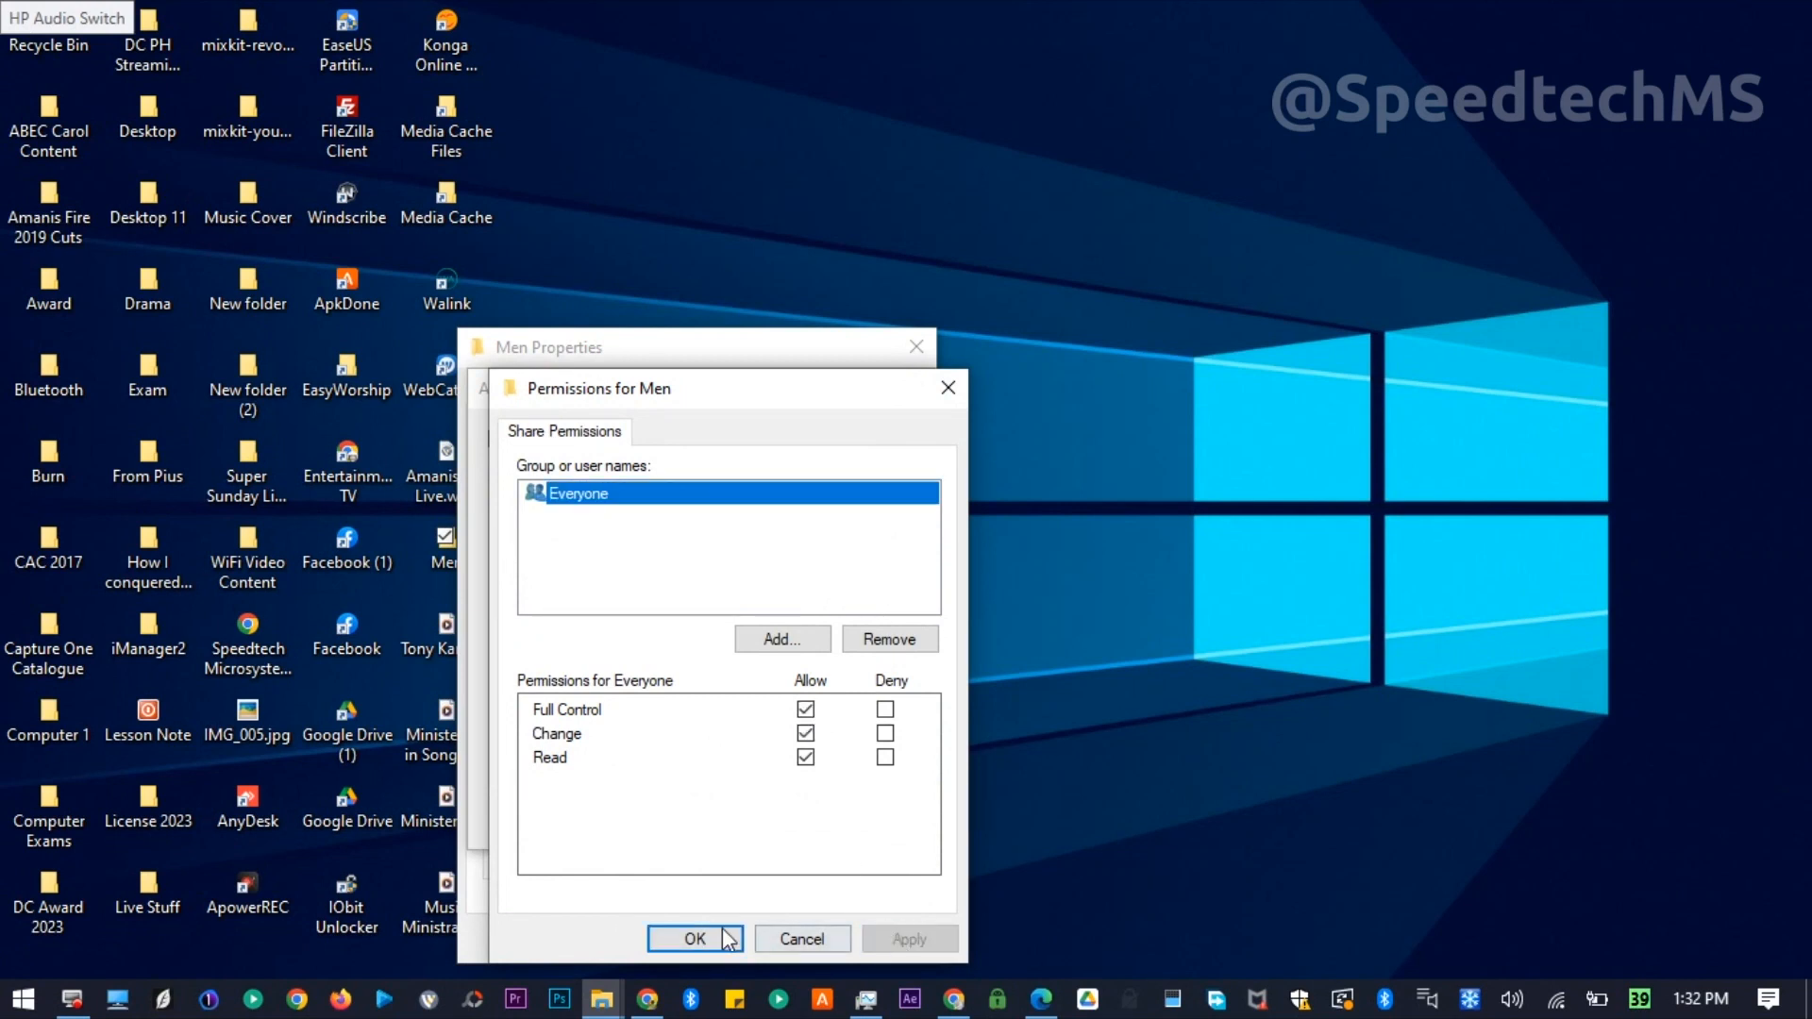
pyautogui.click(693, 942)
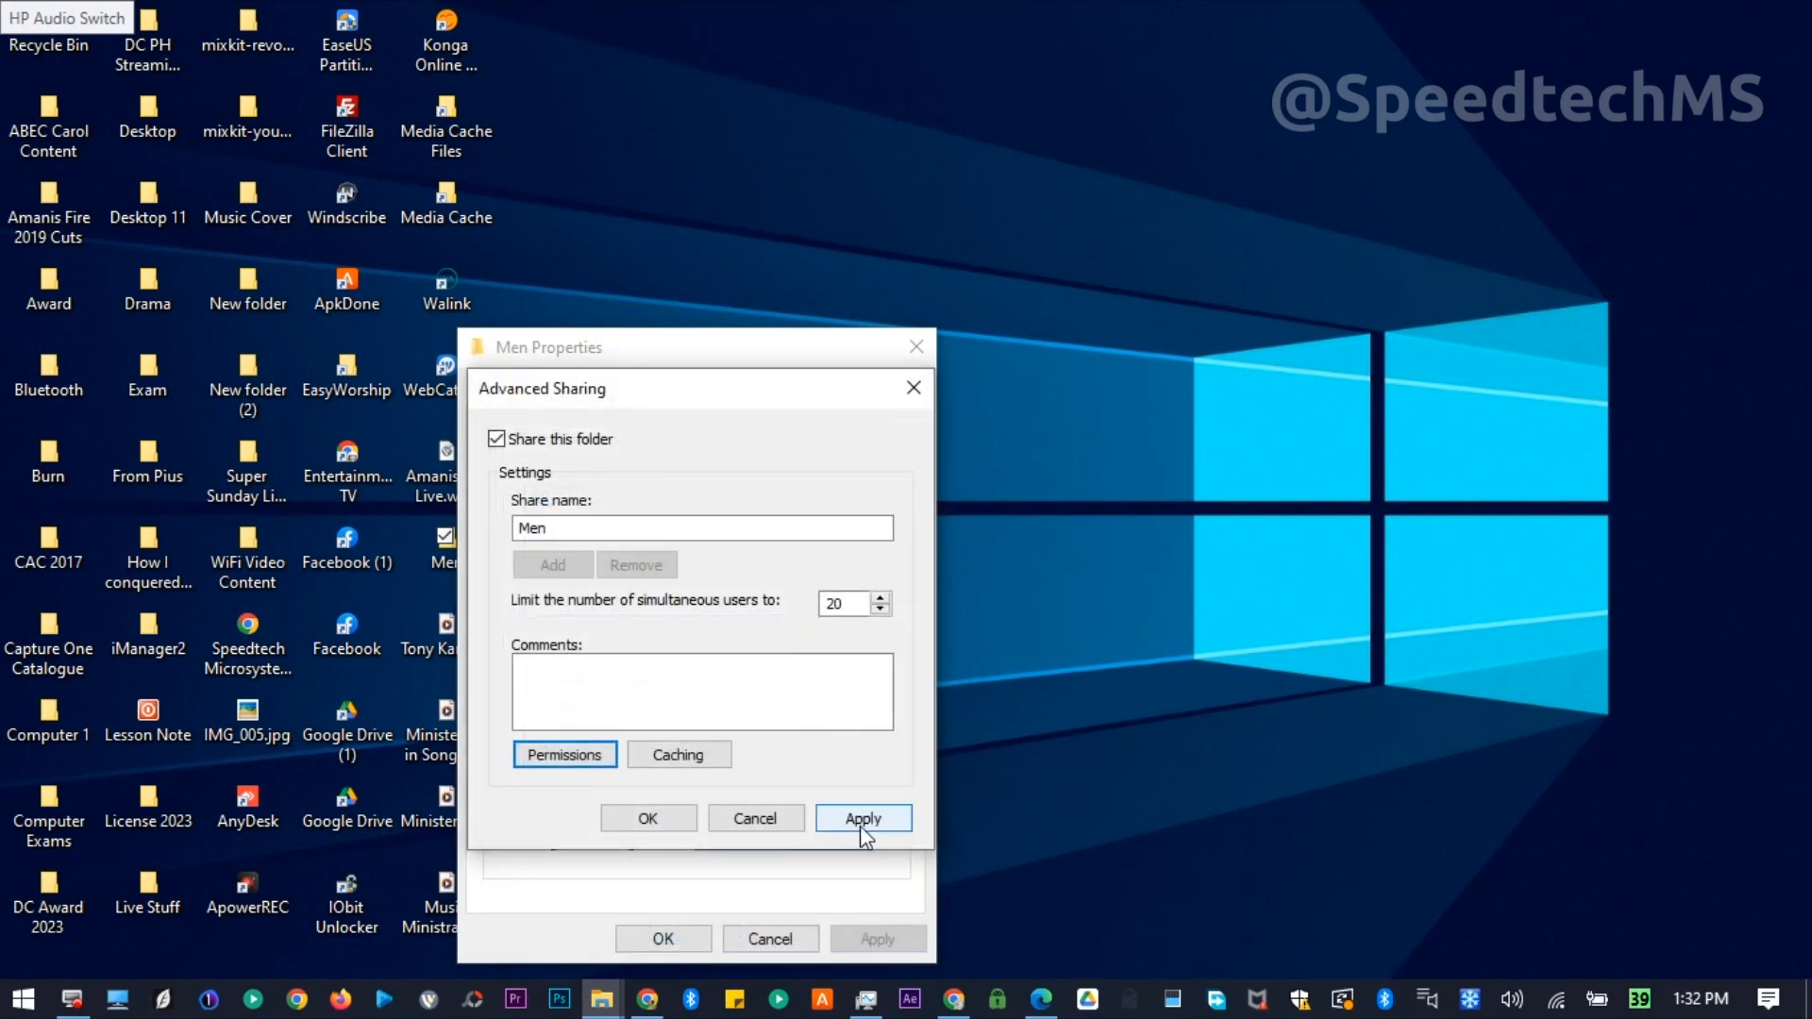
pyautogui.click(860, 825)
pyautogui.click(640, 821)
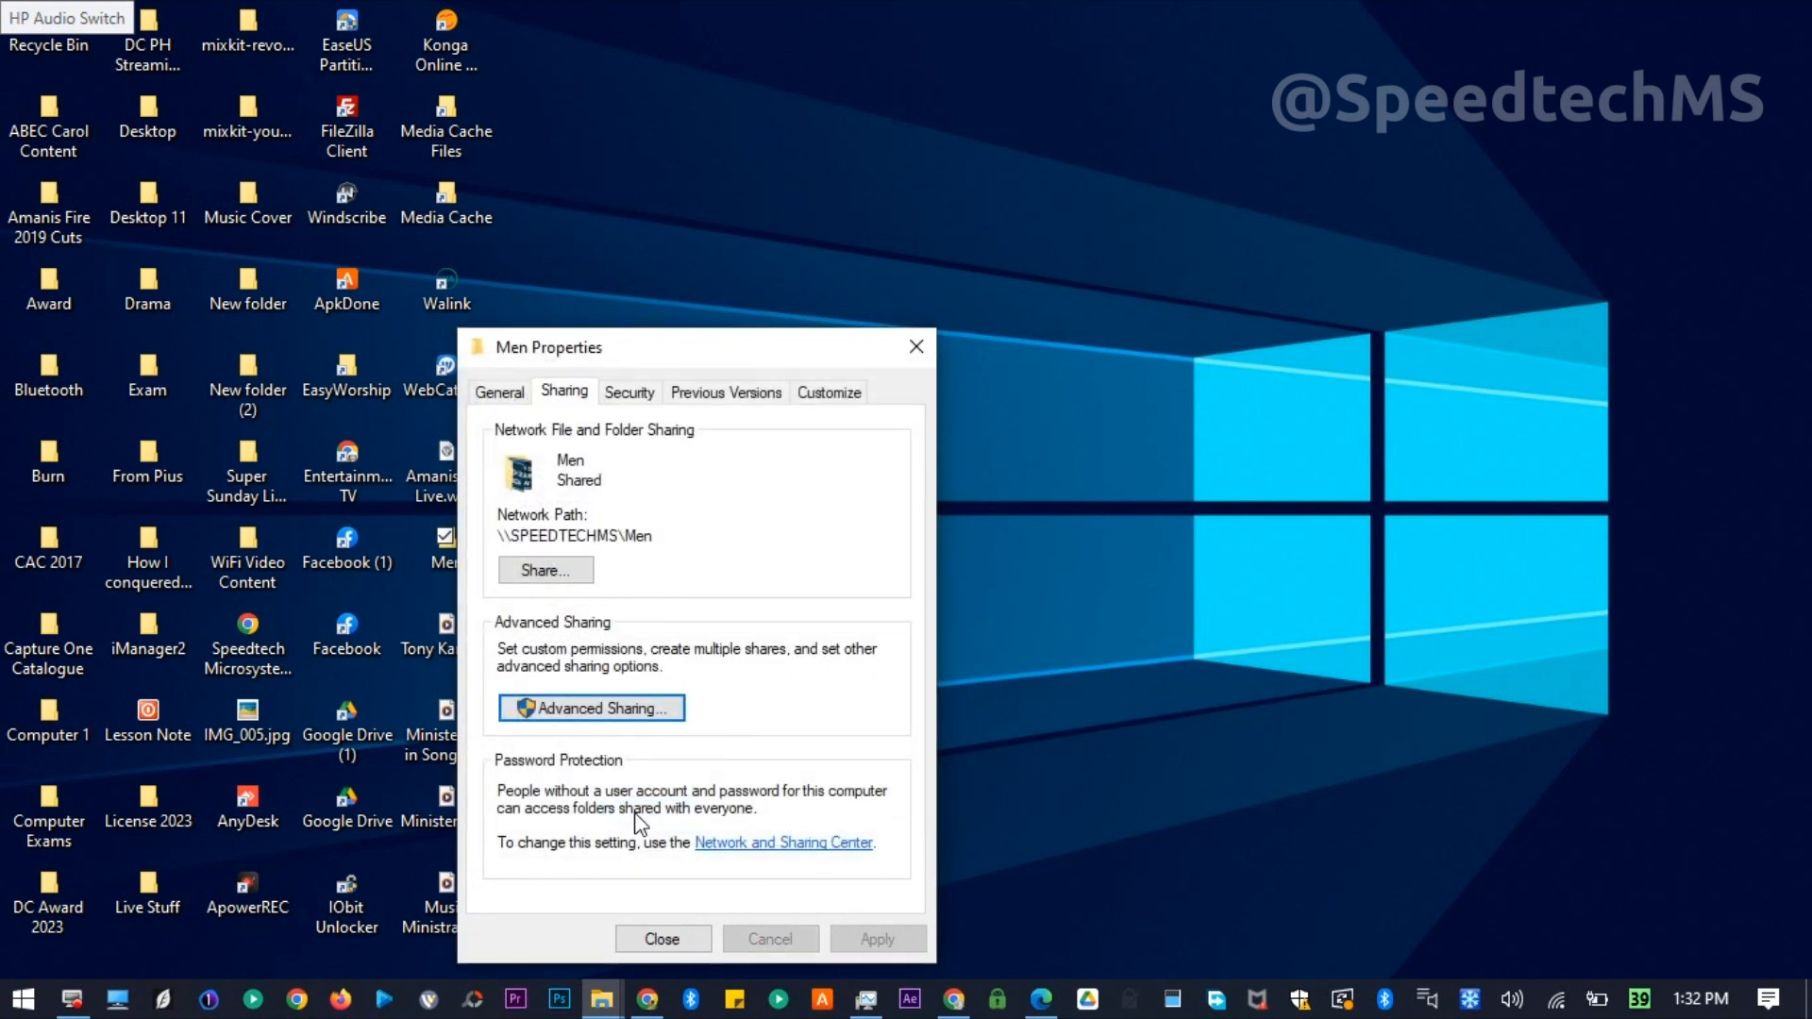
# In Security permissions, add a group and choose Everyone from the full user list
pyautogui.click(646, 404)
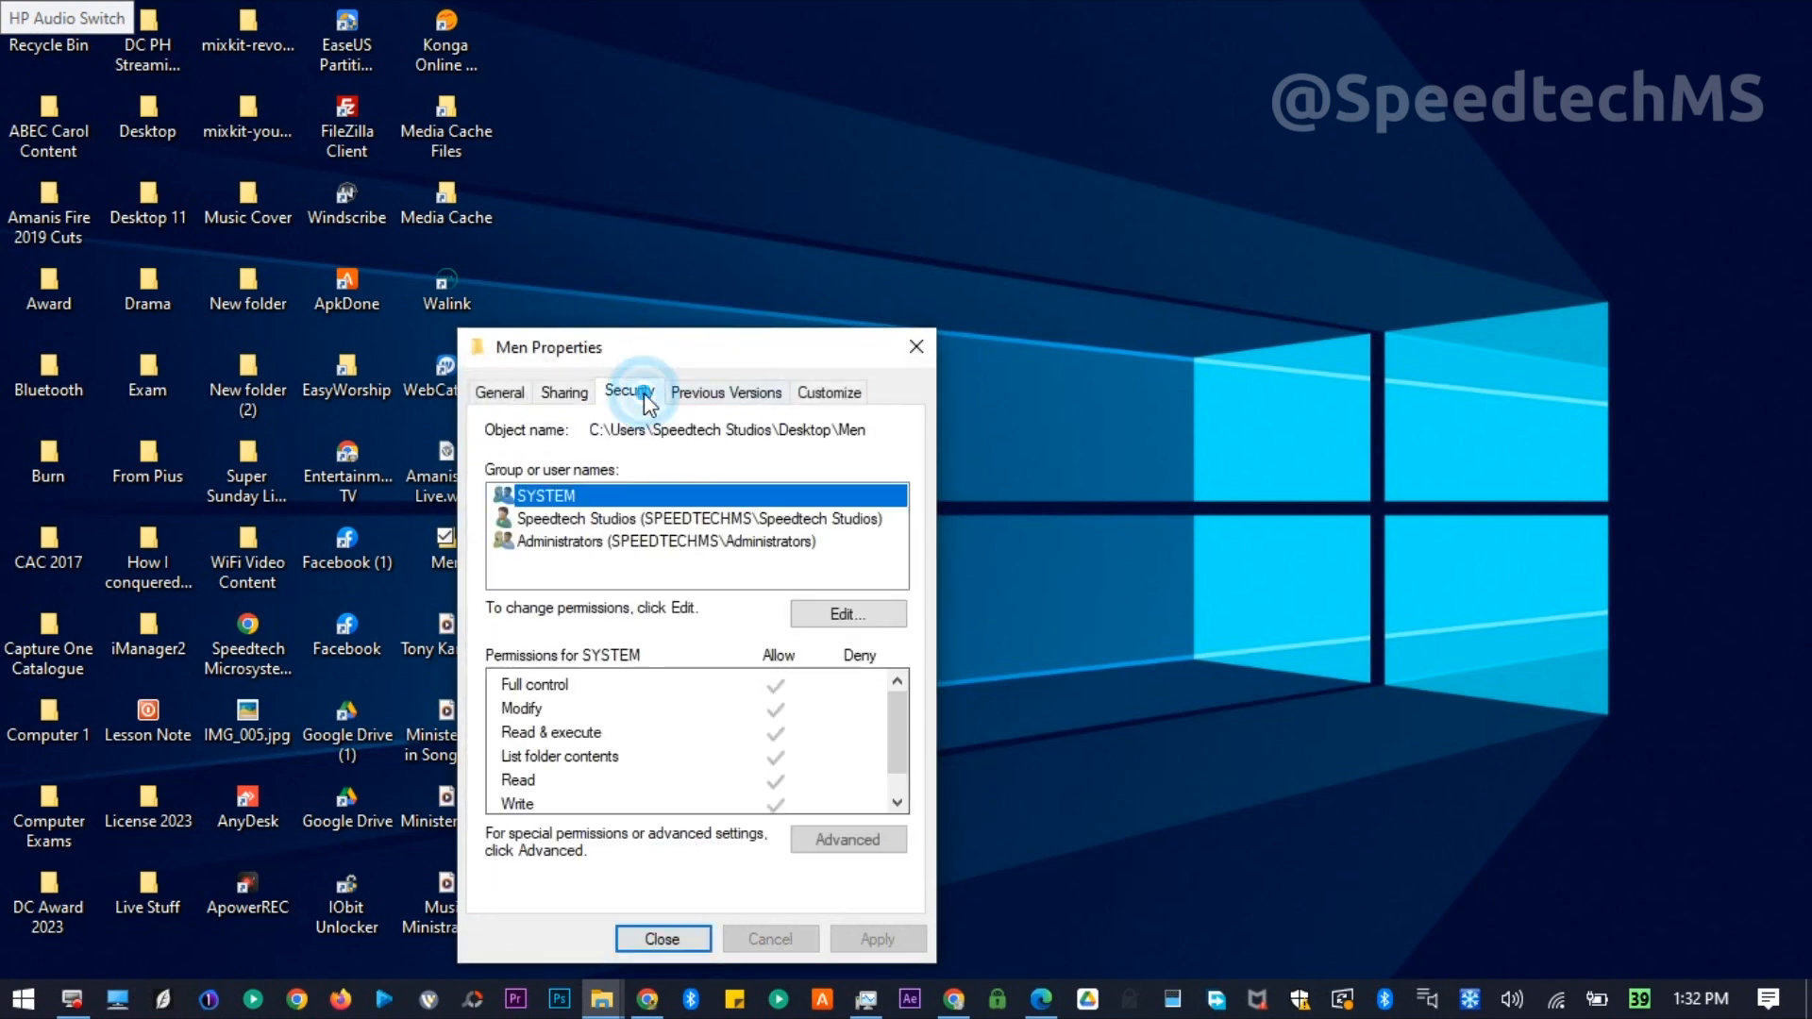
pyautogui.click(855, 619)
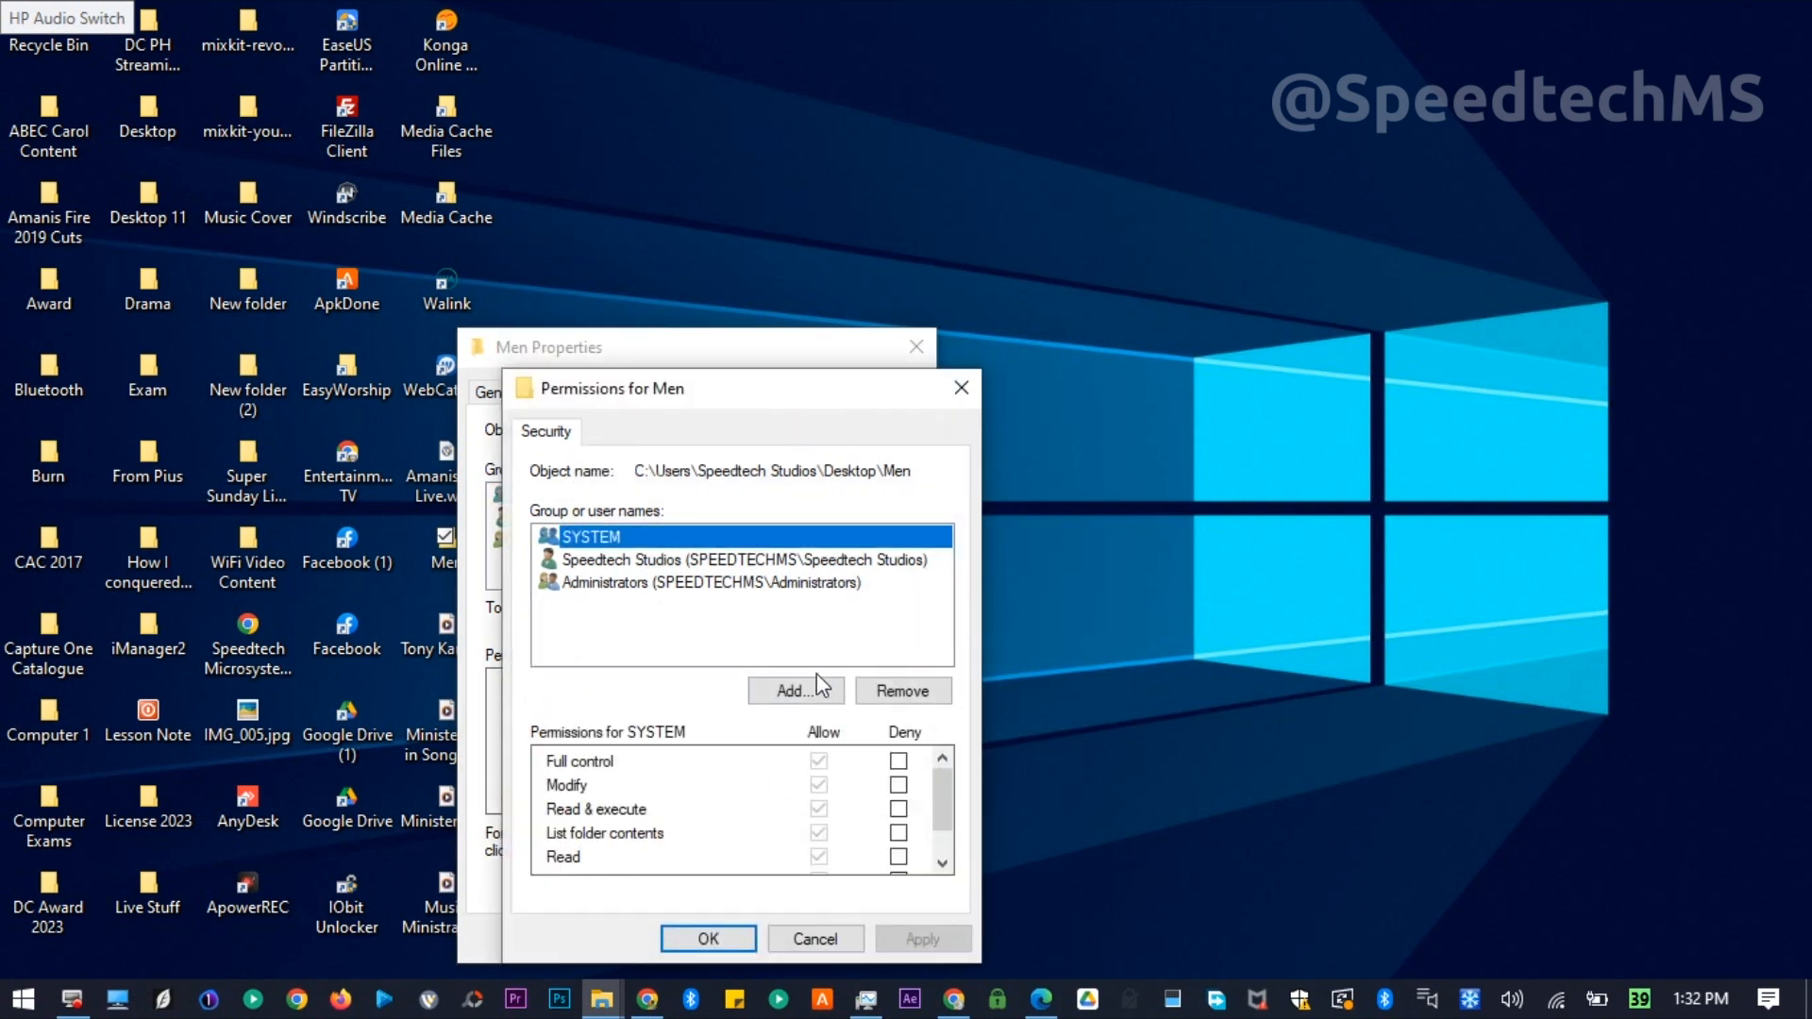
pyautogui.click(796, 691)
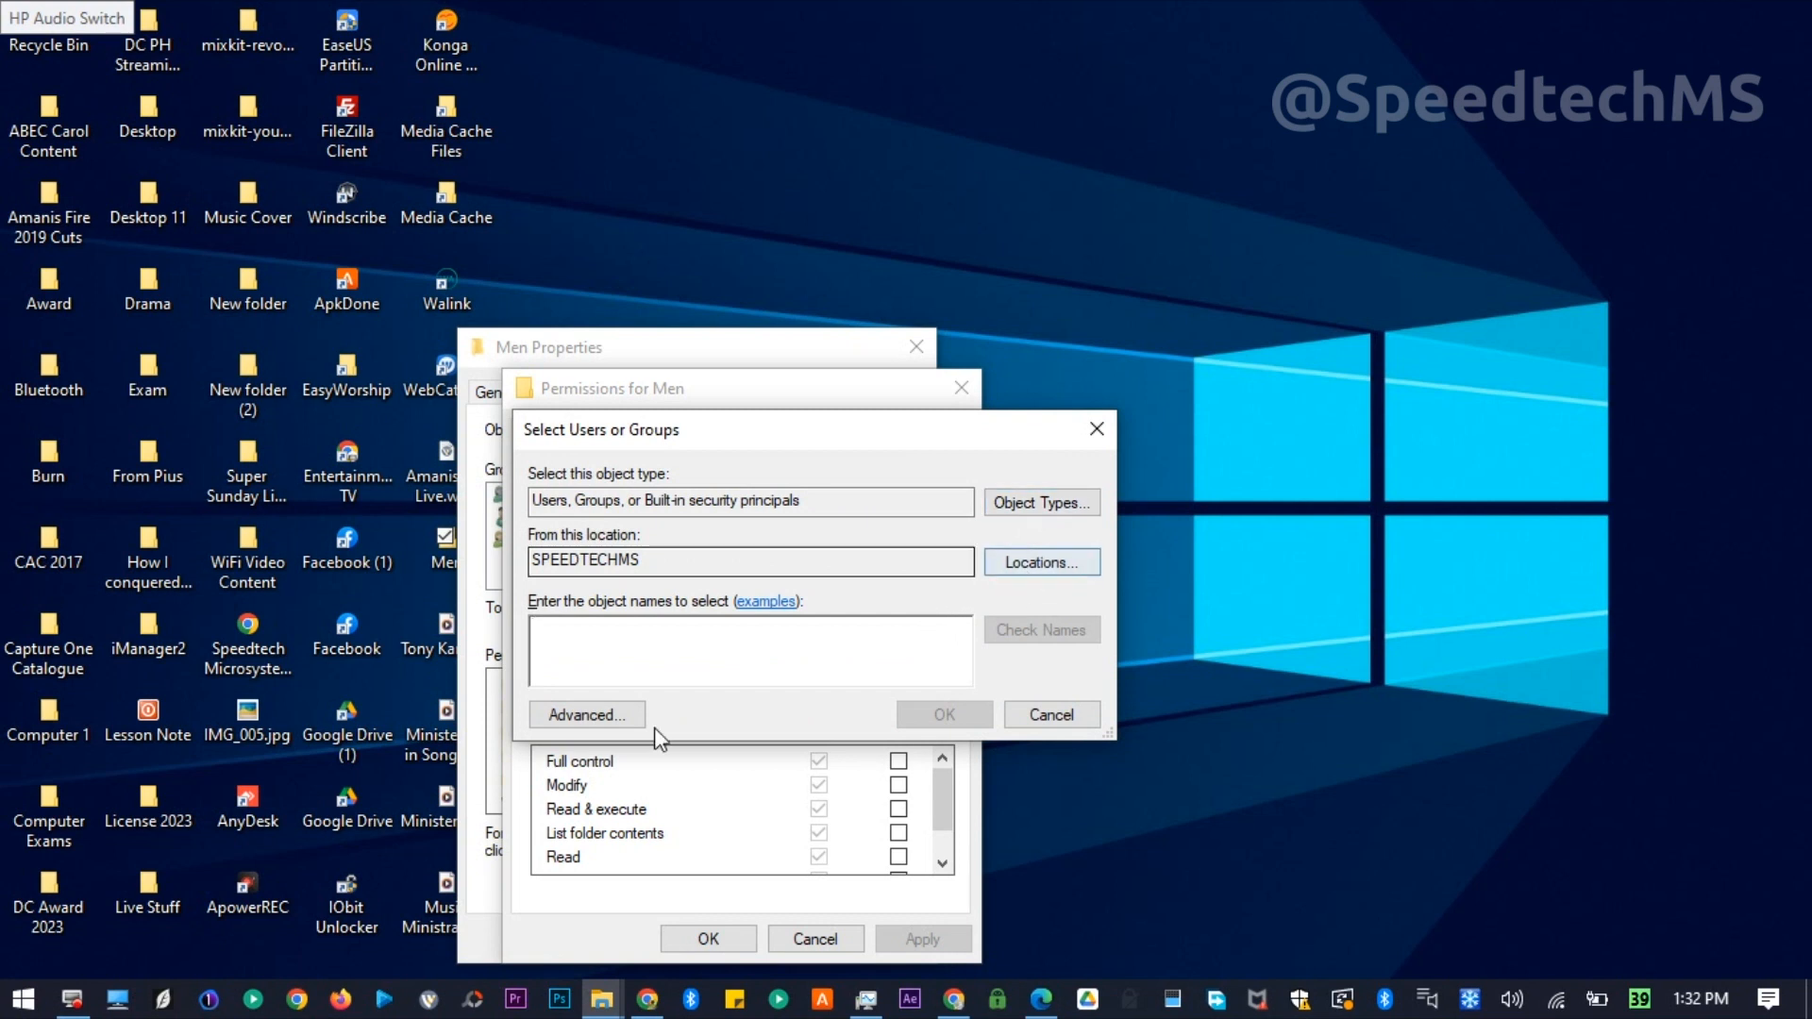
pyautogui.click(577, 720)
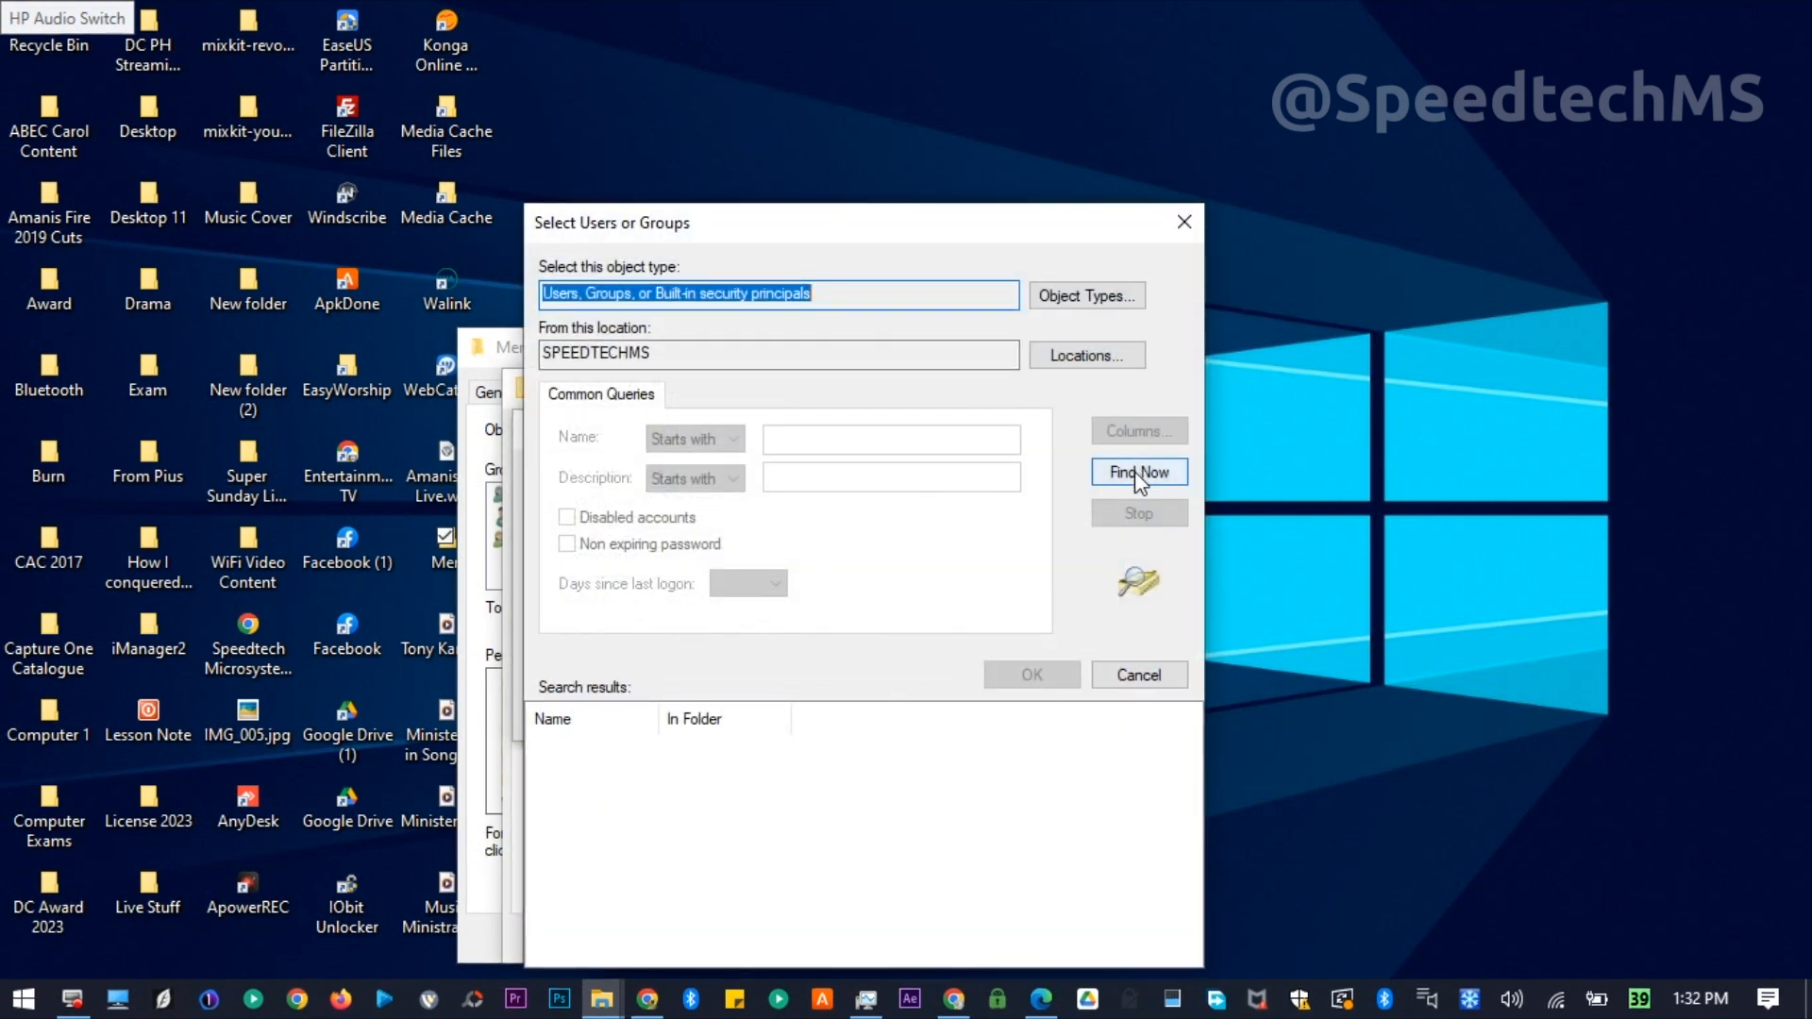
pyautogui.click(1134, 473)
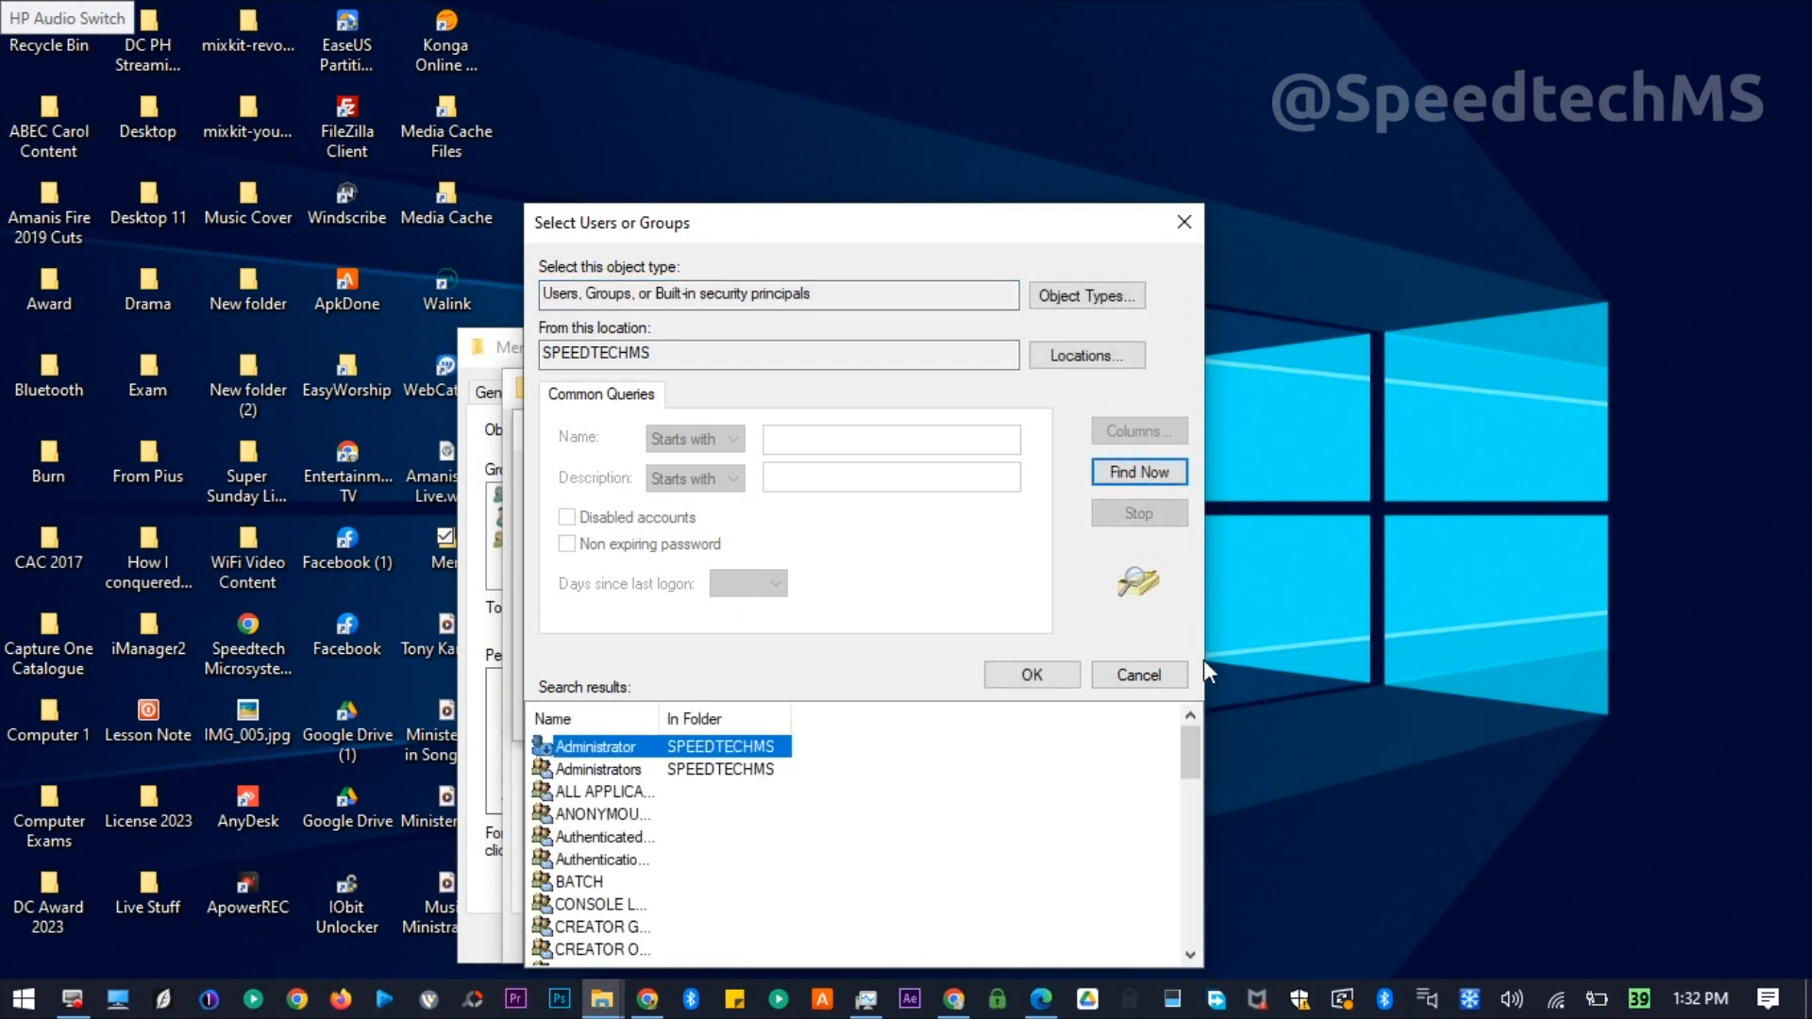
pyautogui.moveTo(1187, 759); pyautogui.dragTo(1185, 808)
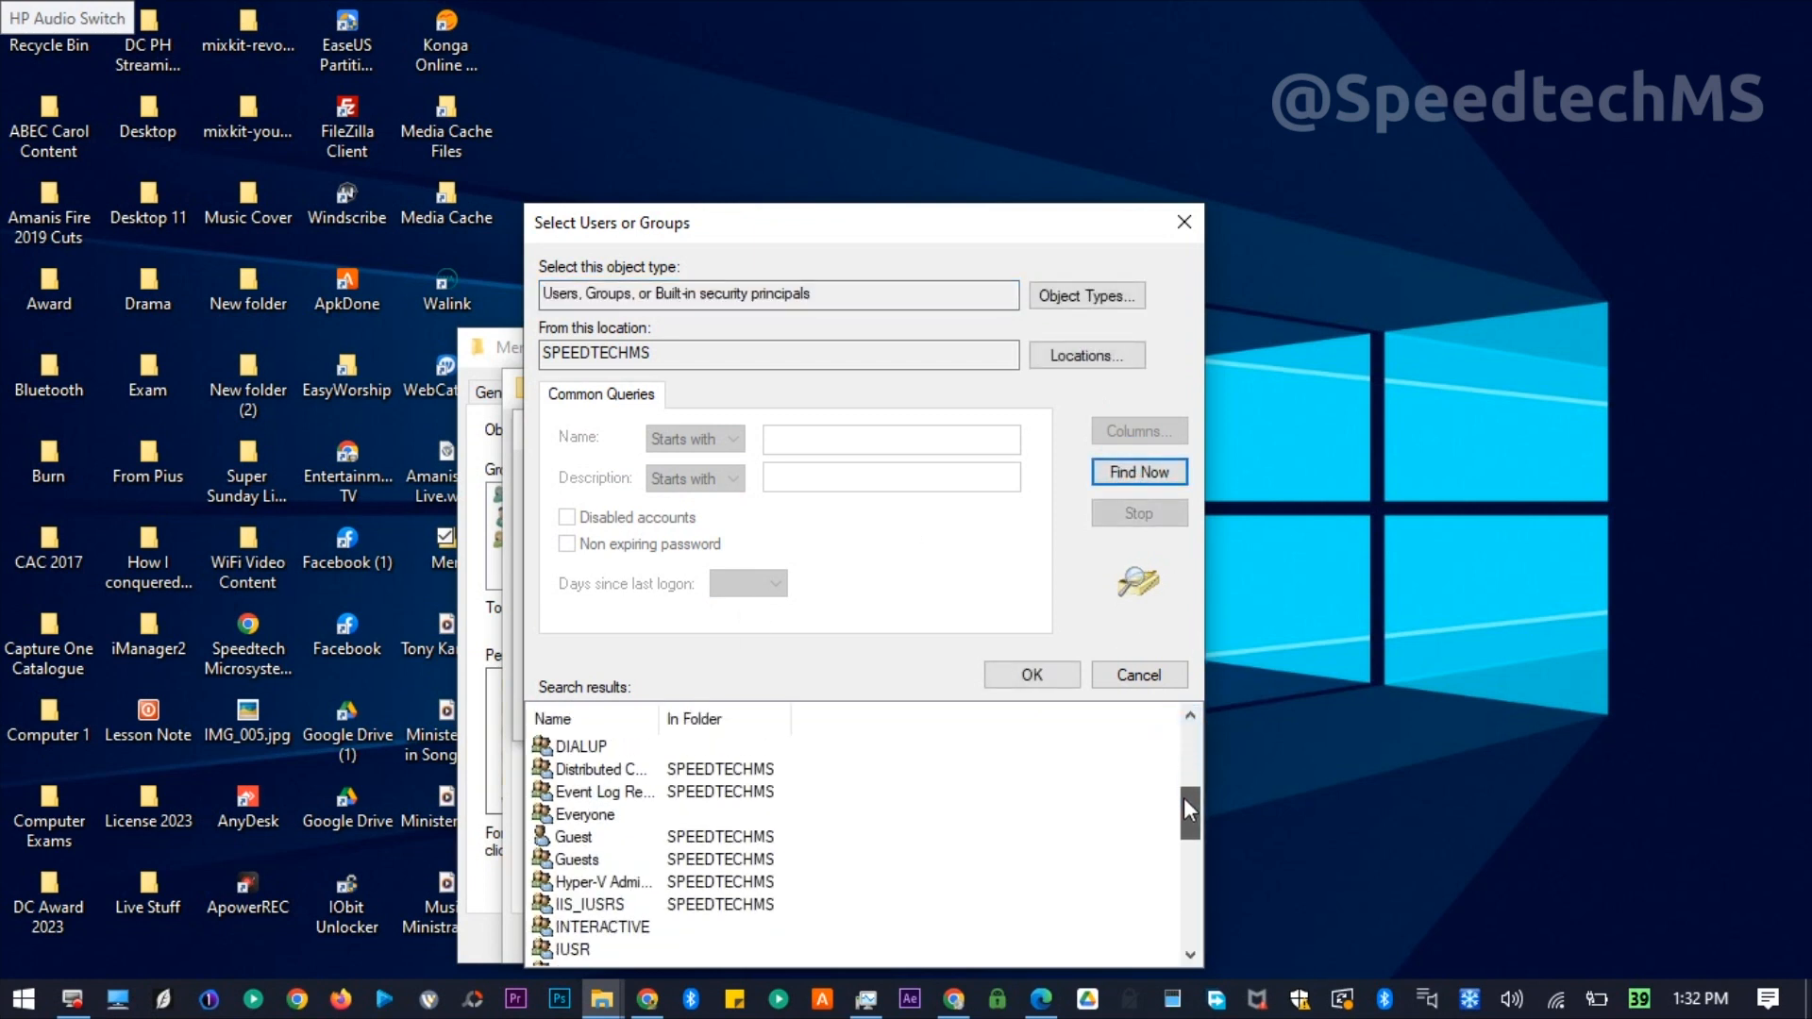
pyautogui.click(591, 813)
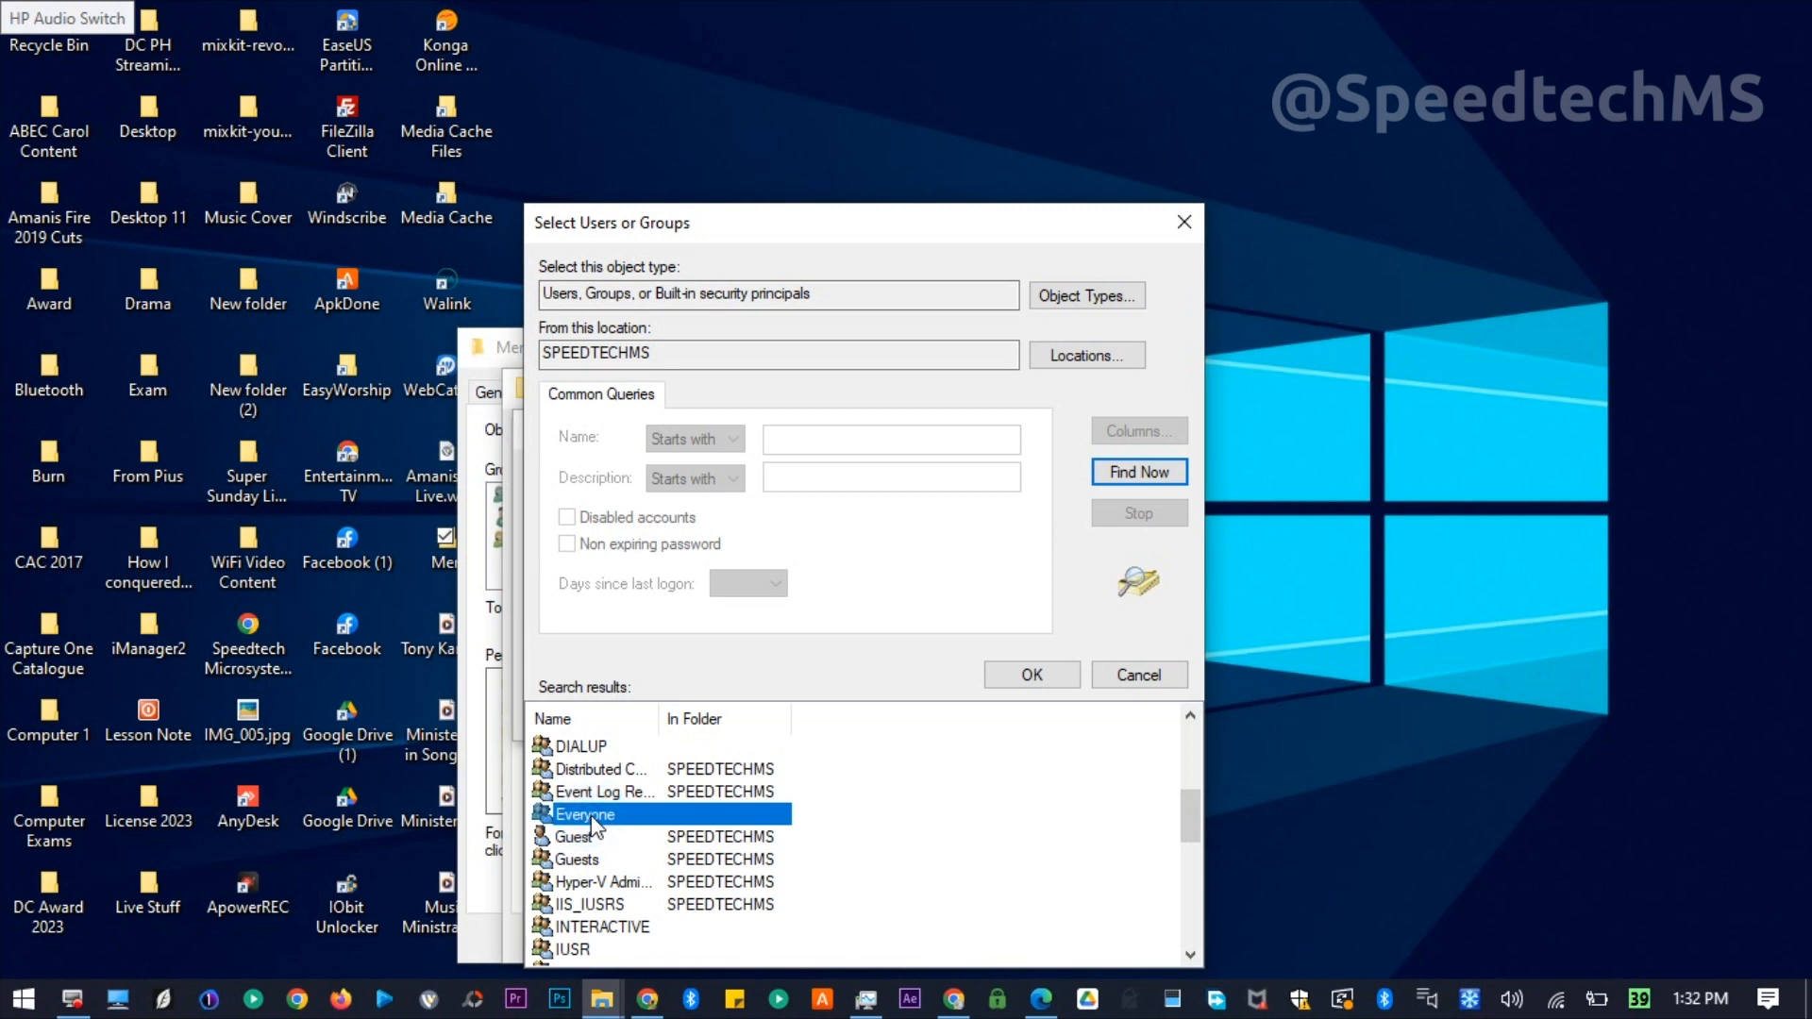
pyautogui.click(1037, 677)
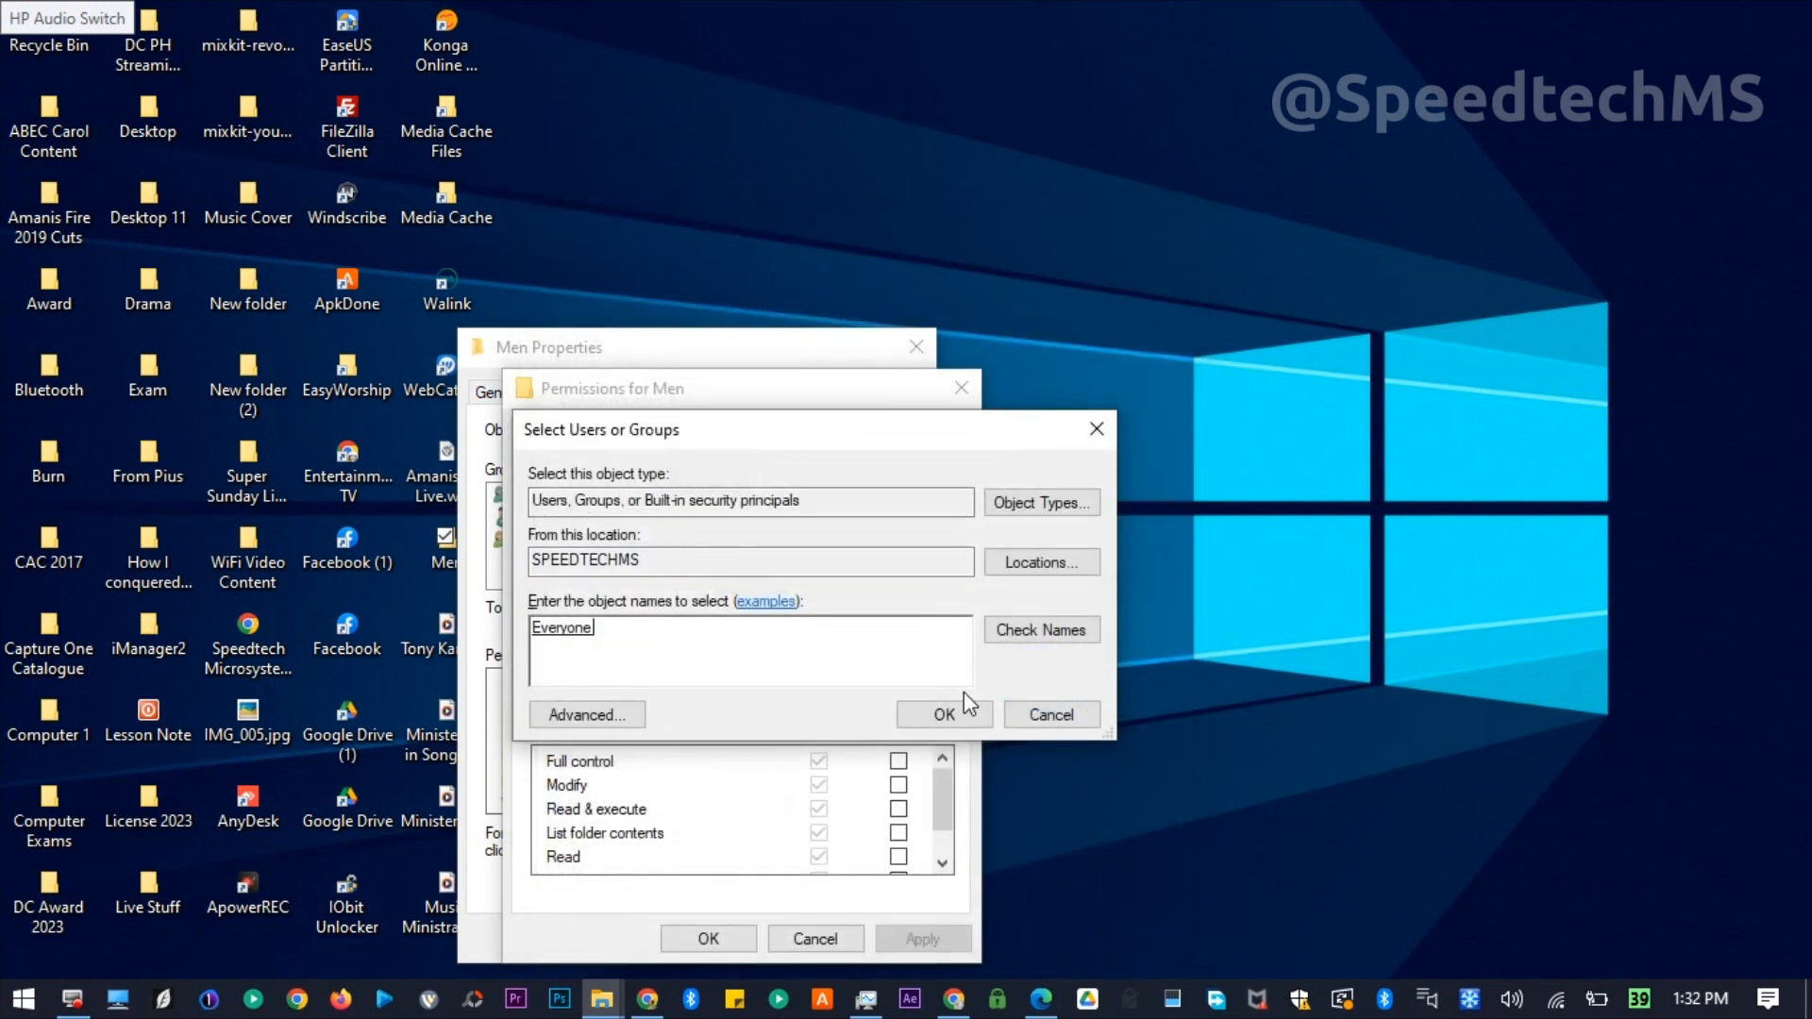
# Grant Everyone Full control on Men, apply it, close Properties and open the folder
pyautogui.click(959, 713)
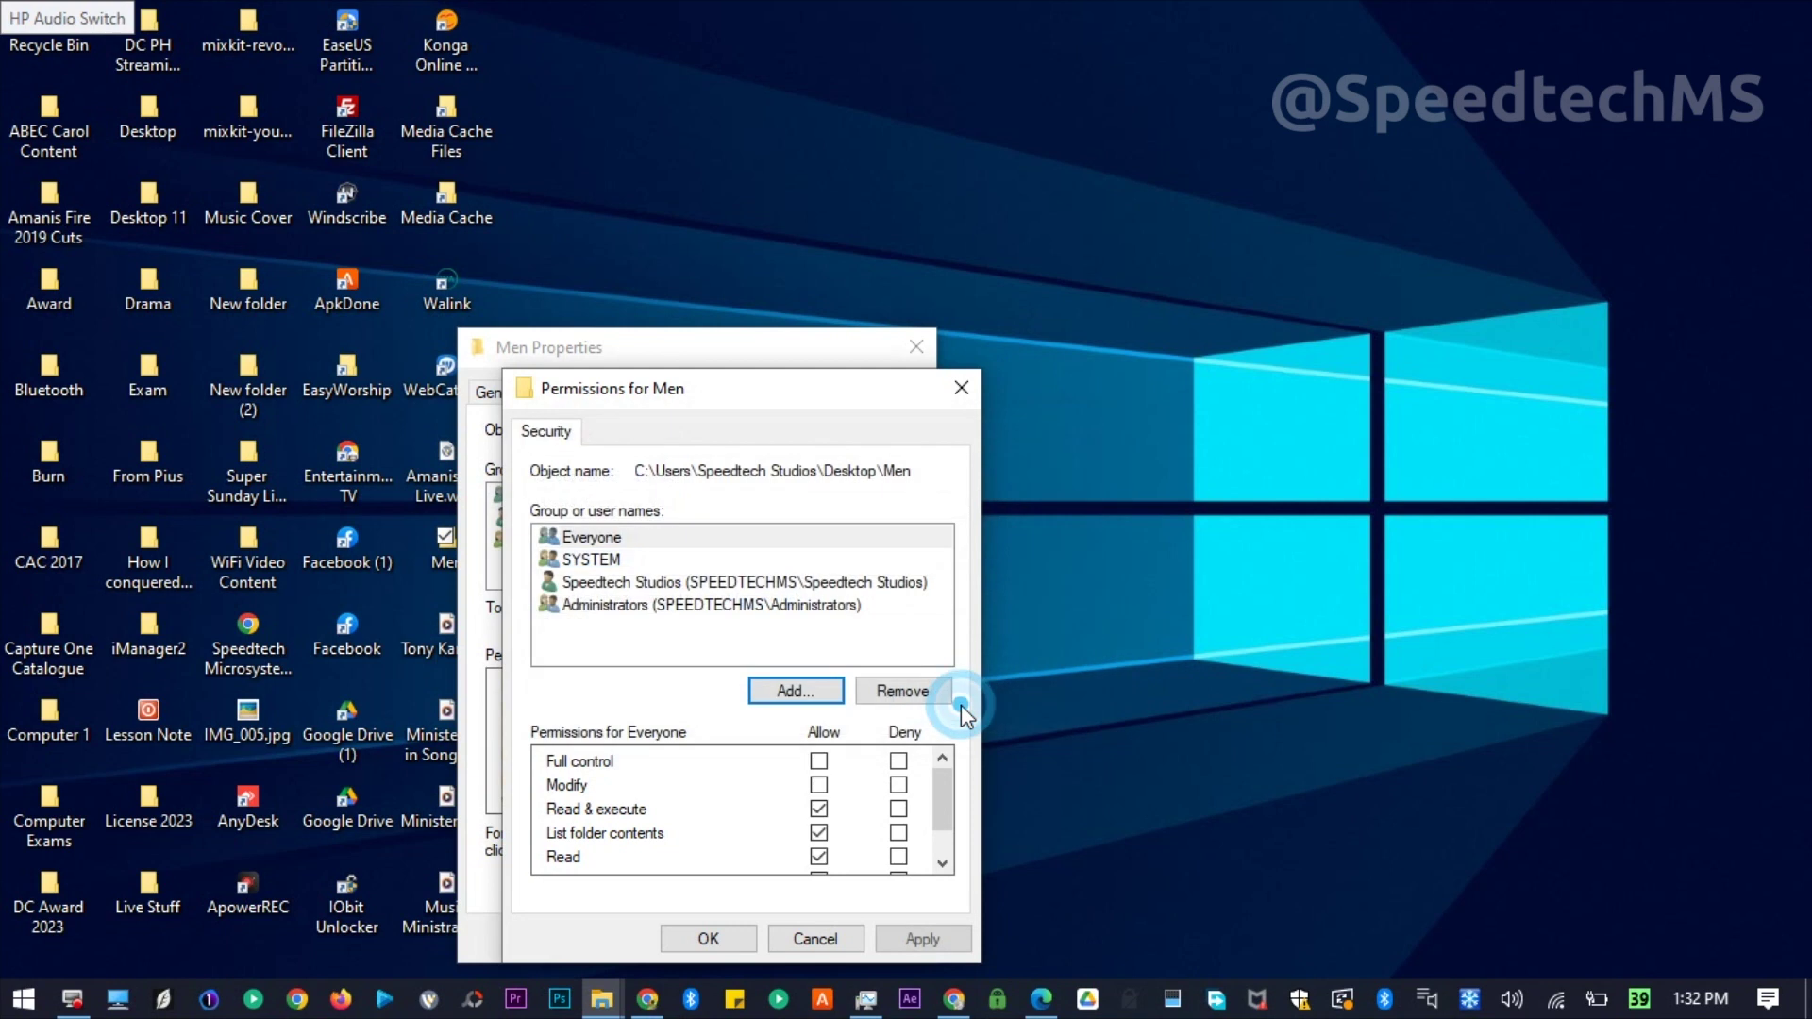
pyautogui.click(819, 763)
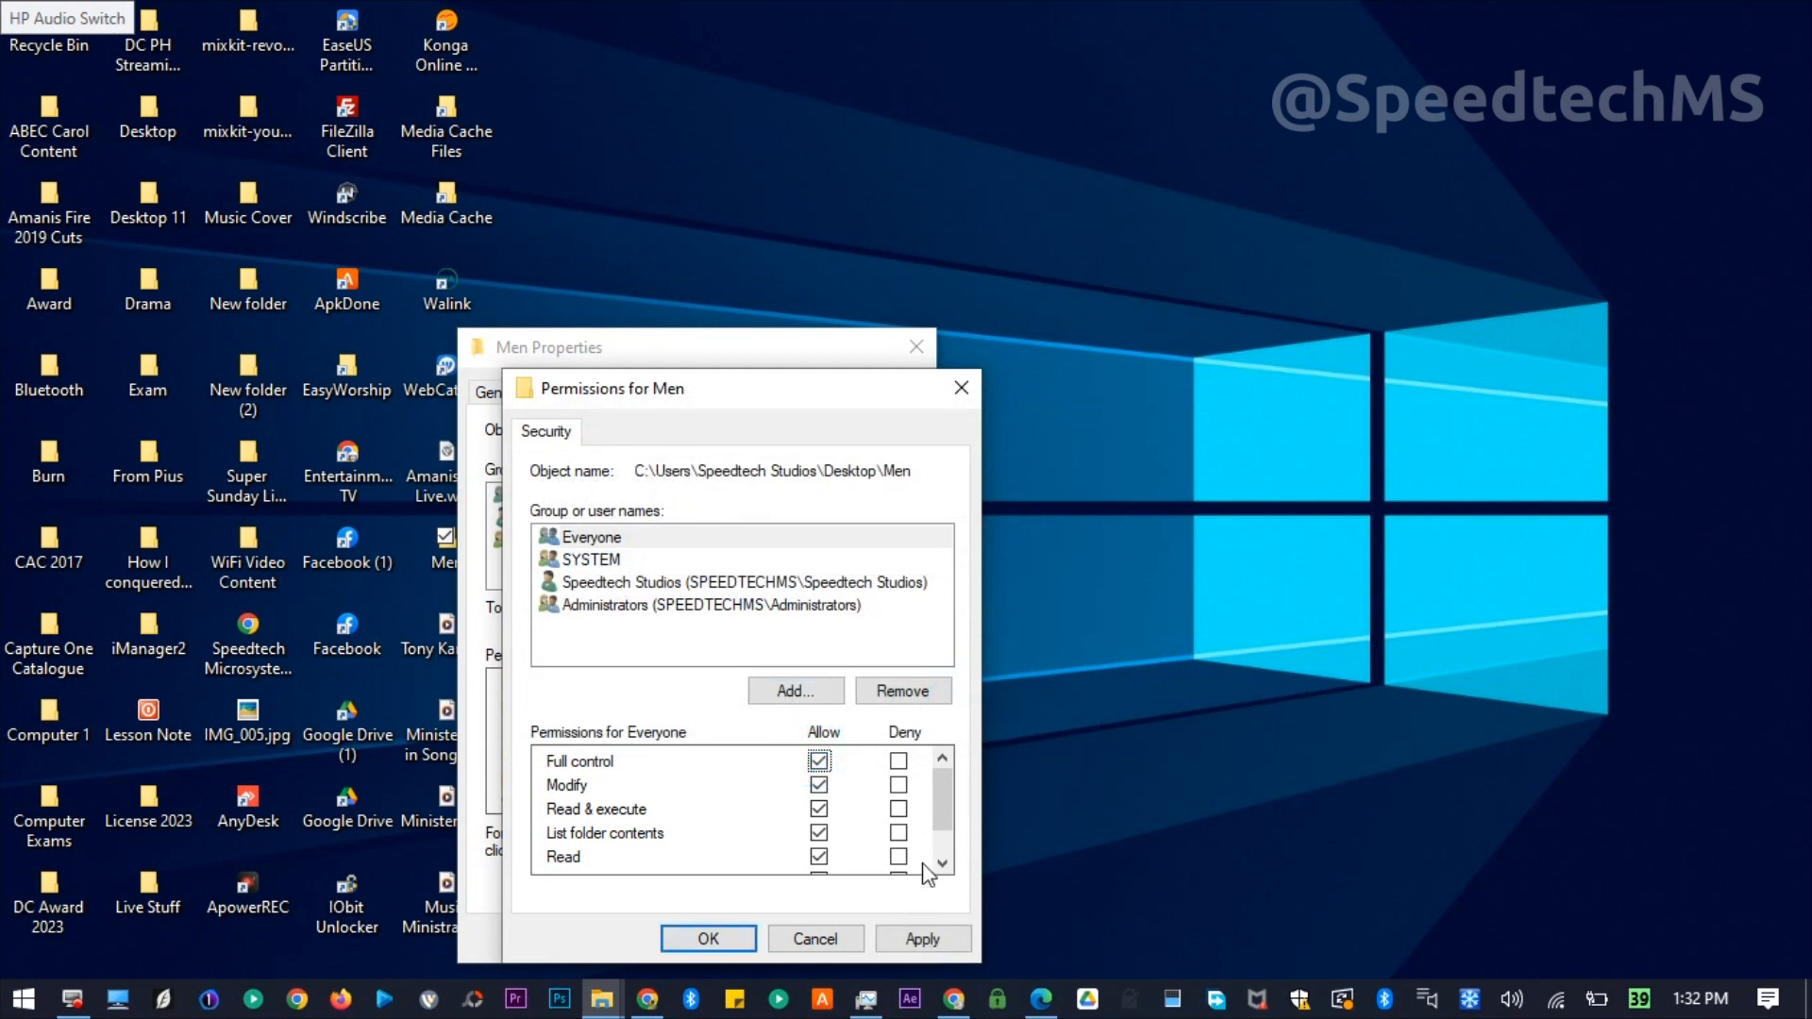
pyautogui.click(917, 942)
pyautogui.click(732, 938)
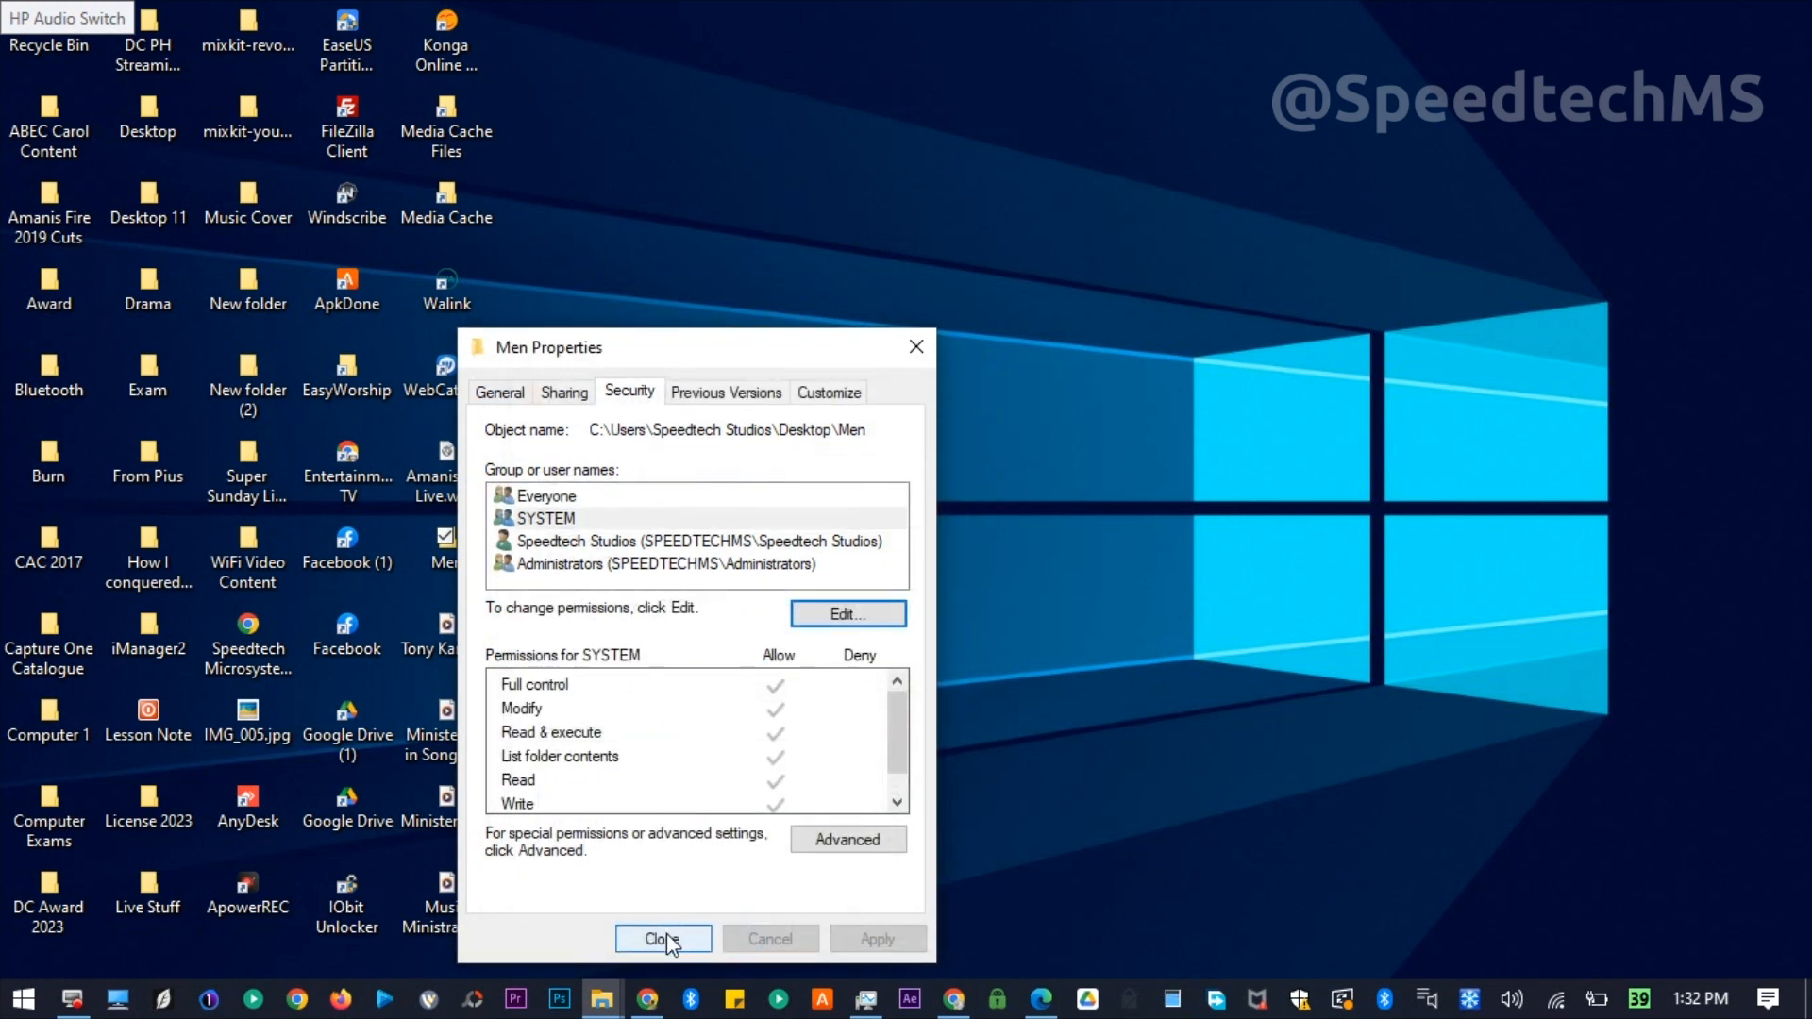
pyautogui.click(664, 940)
pyautogui.doubleClick(450, 555)
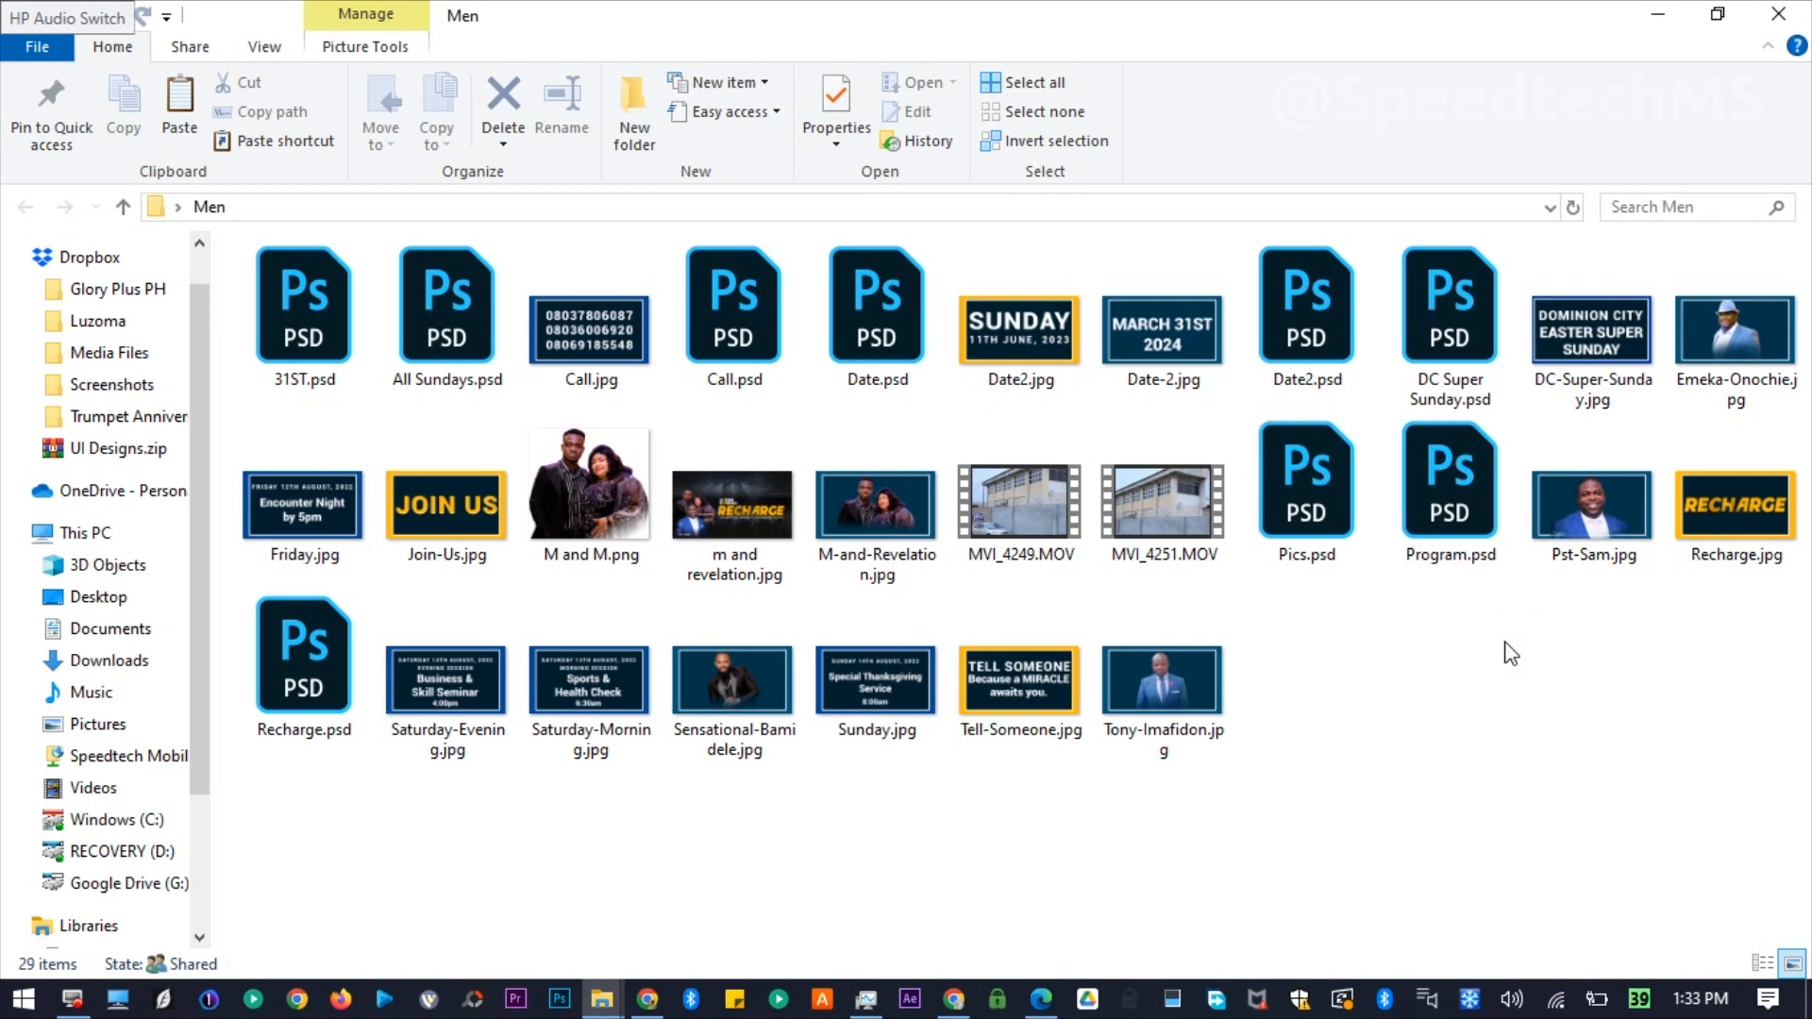
pyautogui.click(1778, 13)
pyautogui.click(1117, 215)
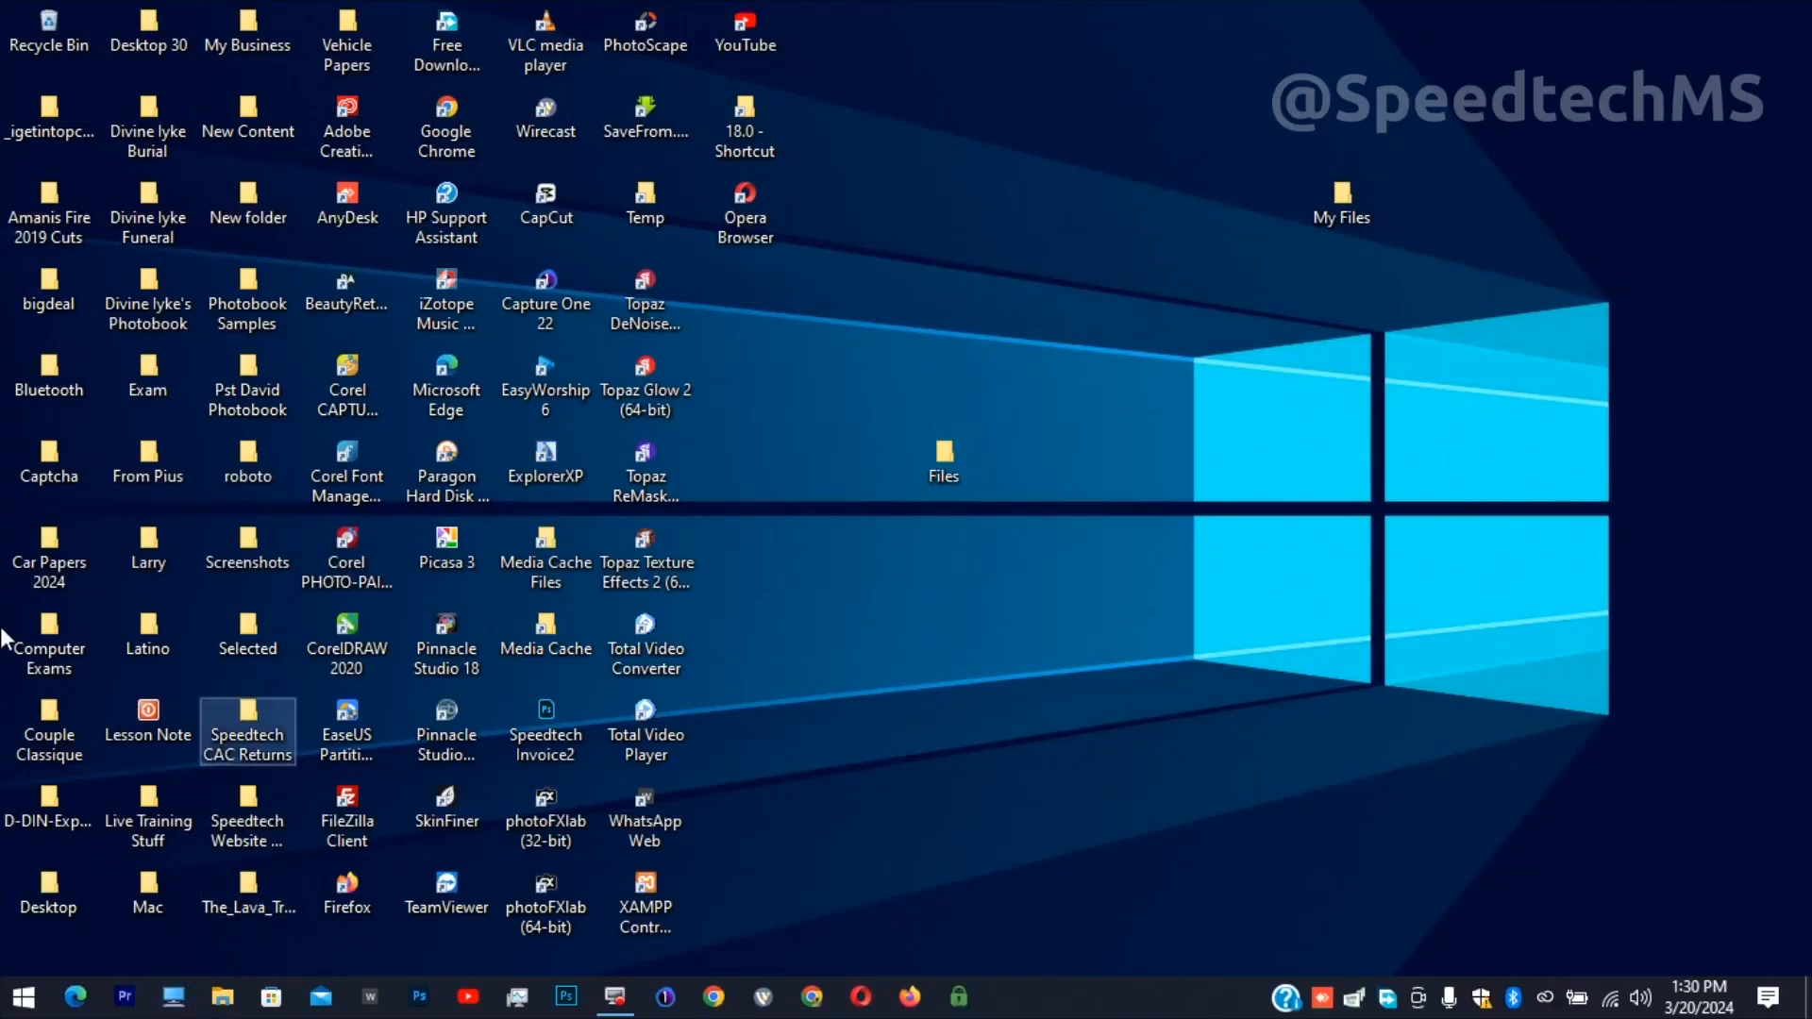
# Browse Network showing SPEEDTECHMS and SPEEDTECHSYSTEM, then open SPEEDTECHMS
pyautogui.press('super+e')
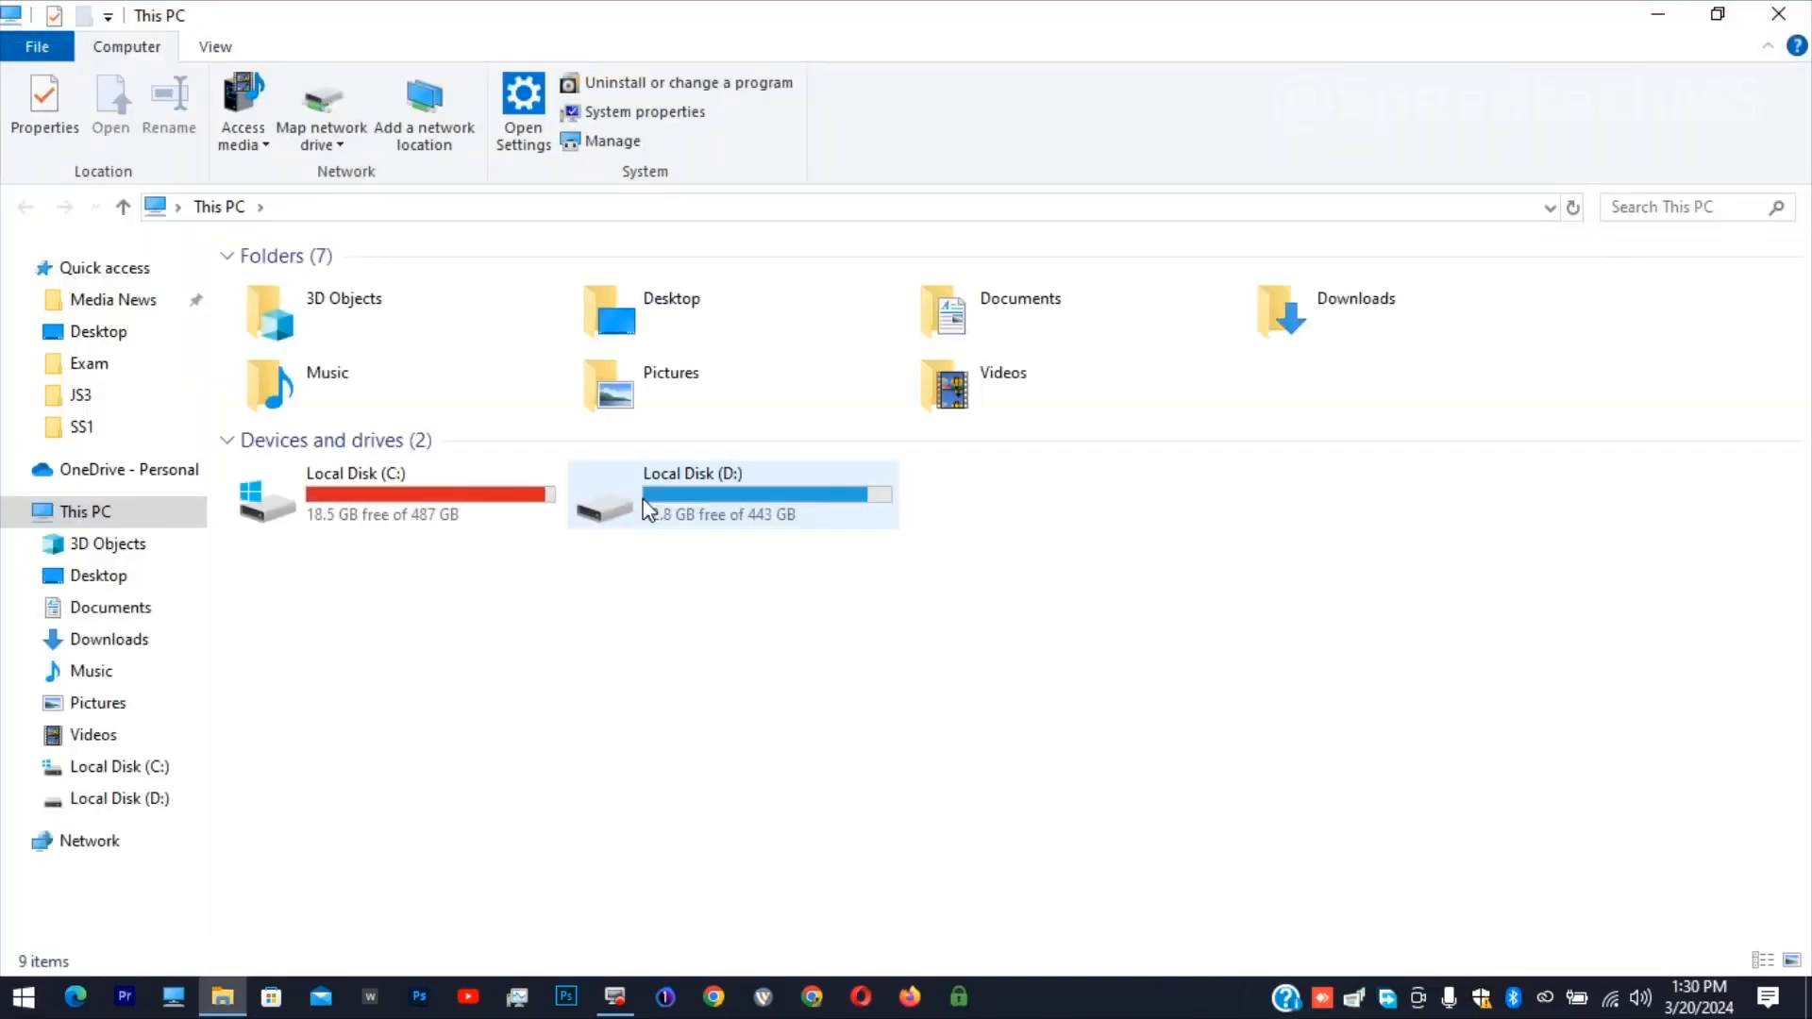
pyautogui.click(90, 844)
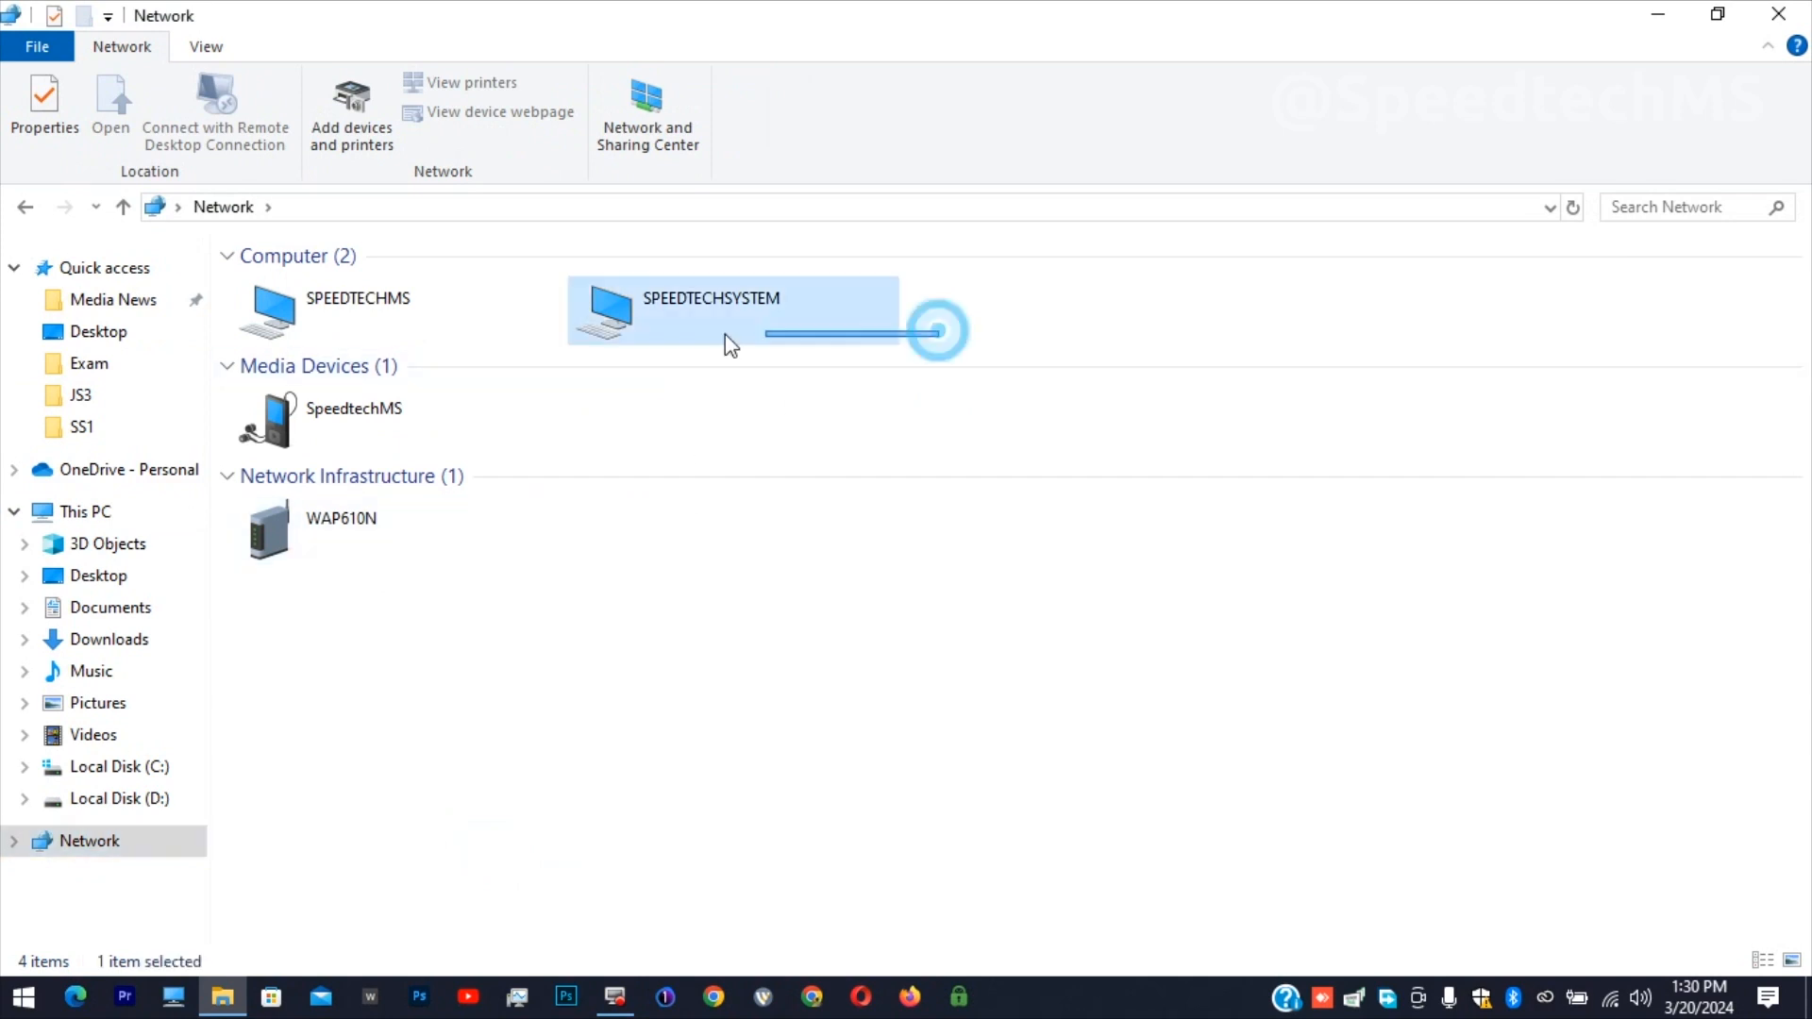
pyautogui.moveTo(941, 331); pyautogui.dragTo(365, 283)
pyautogui.click(368, 286)
pyautogui.click(954, 336)
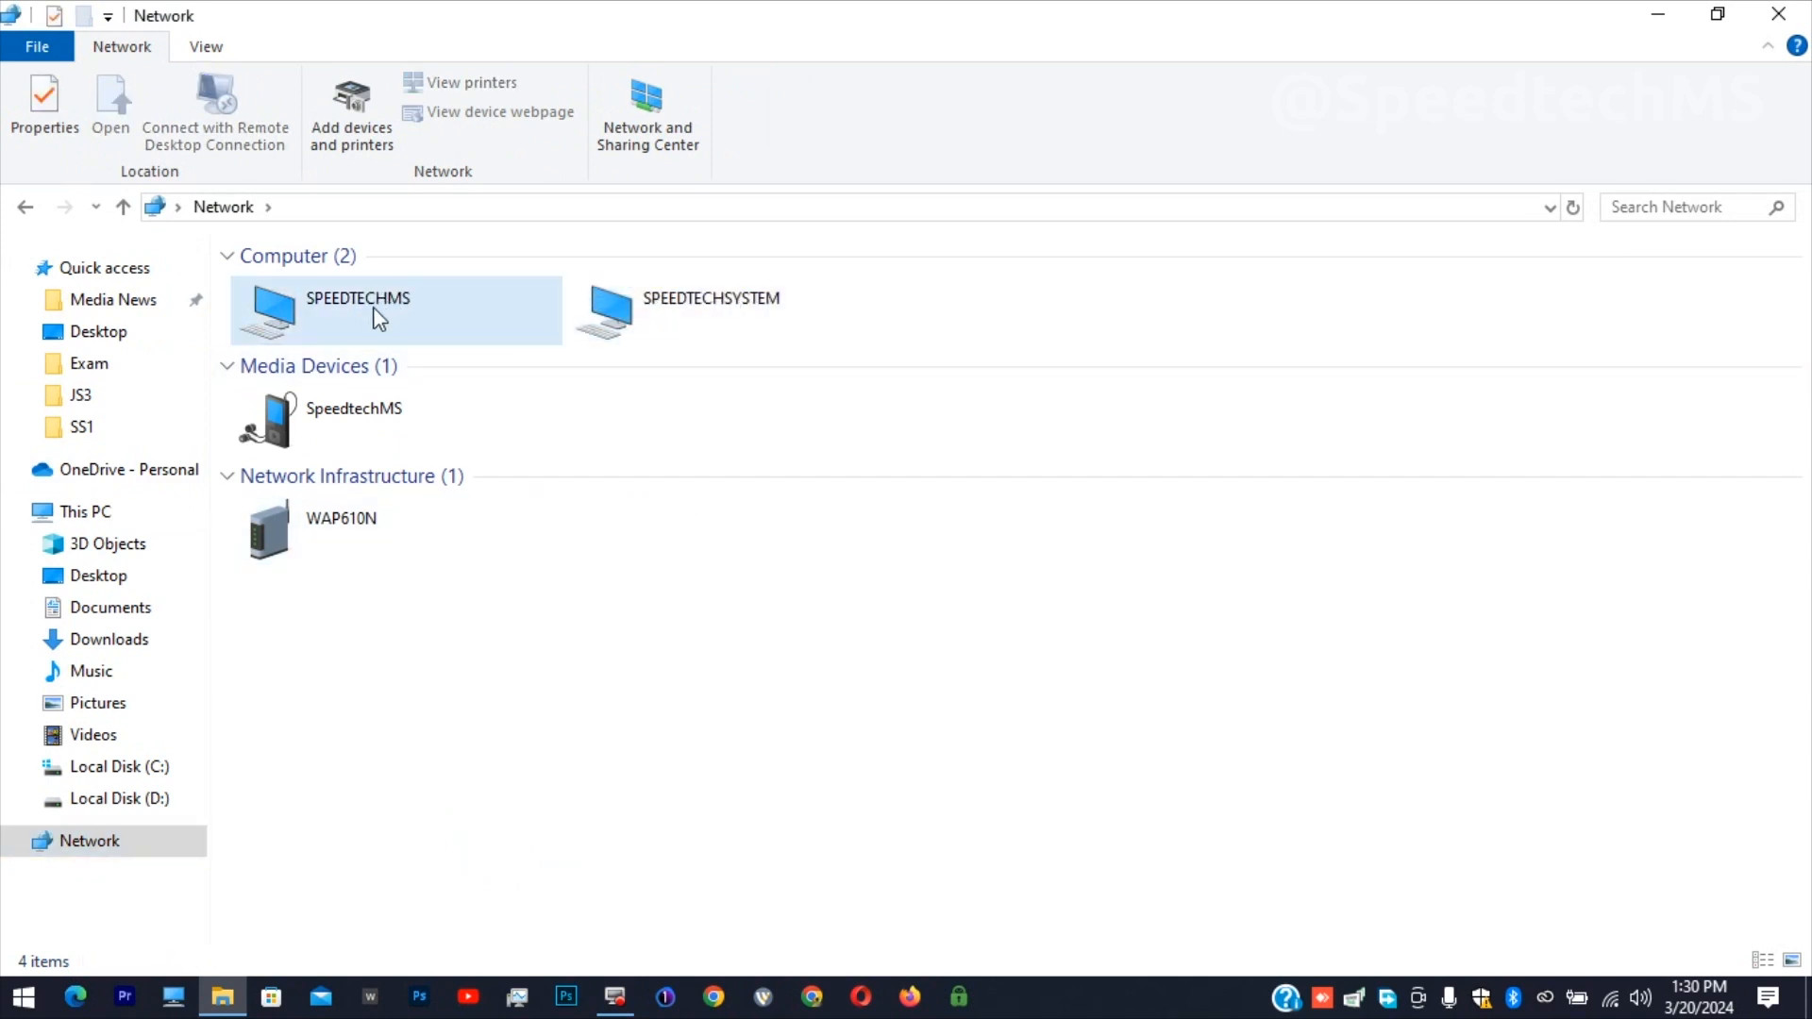
pyautogui.click(632, 317)
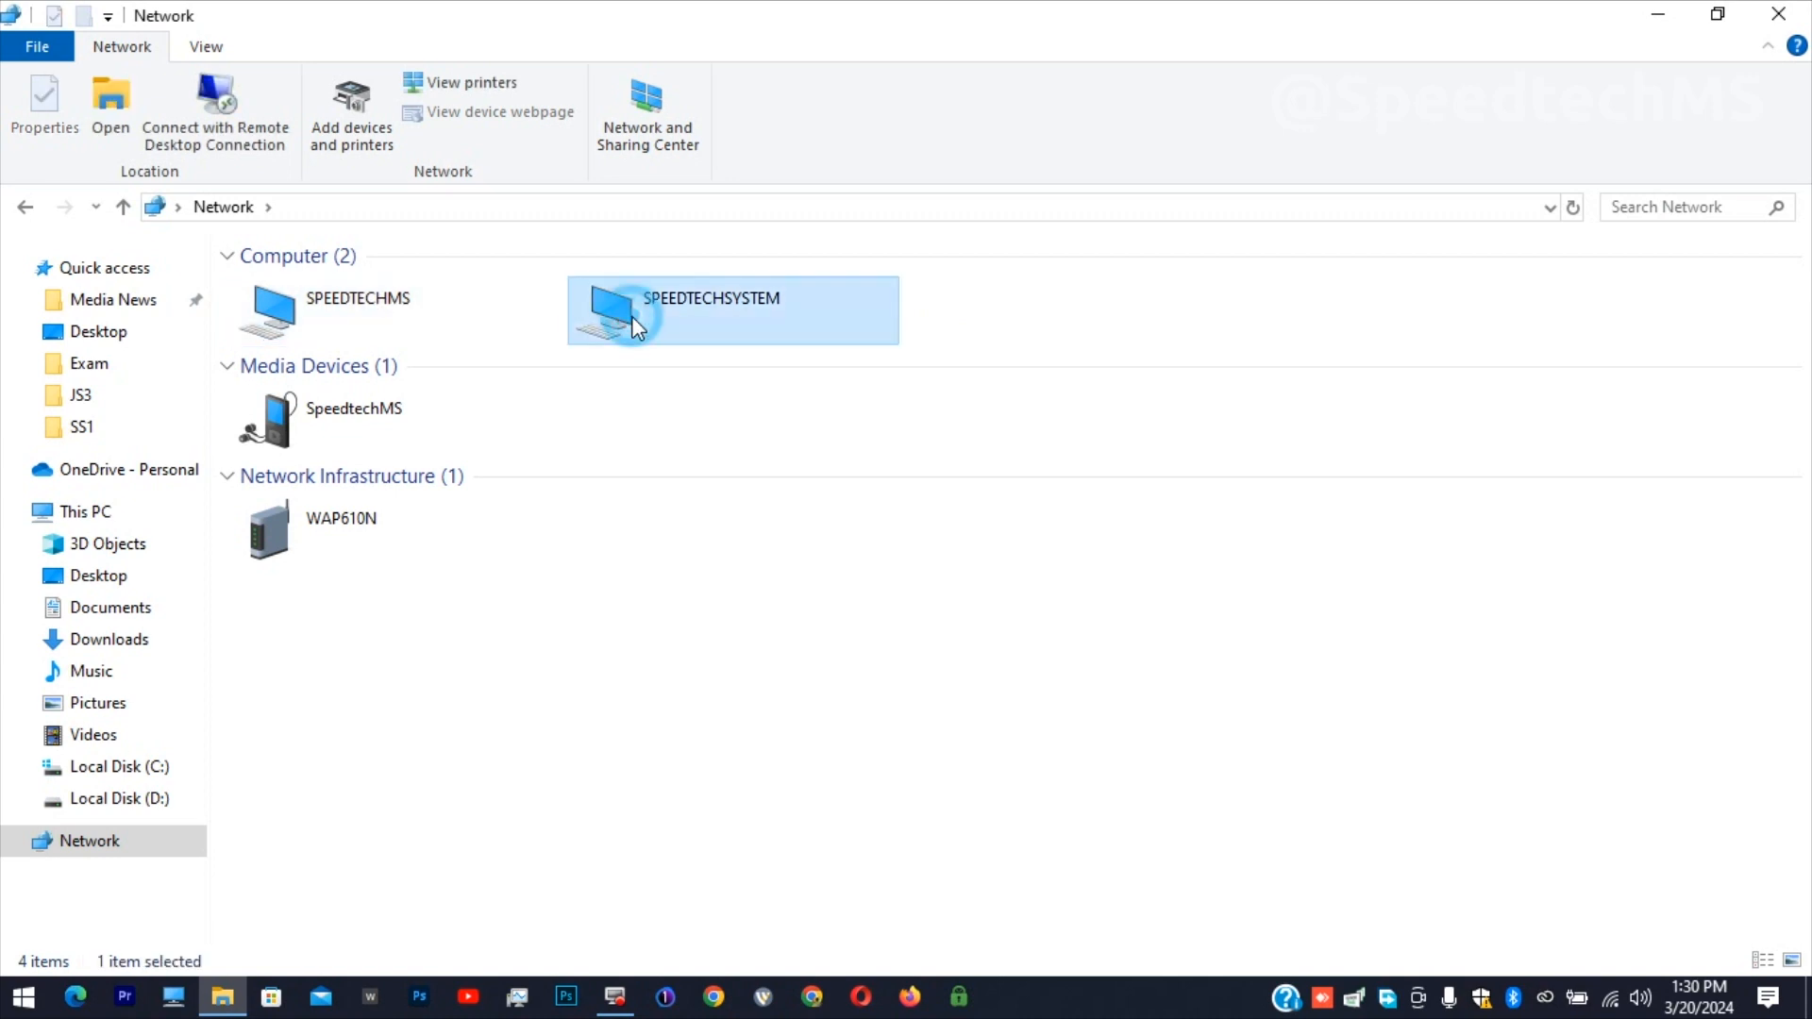
pyautogui.click(350, 313)
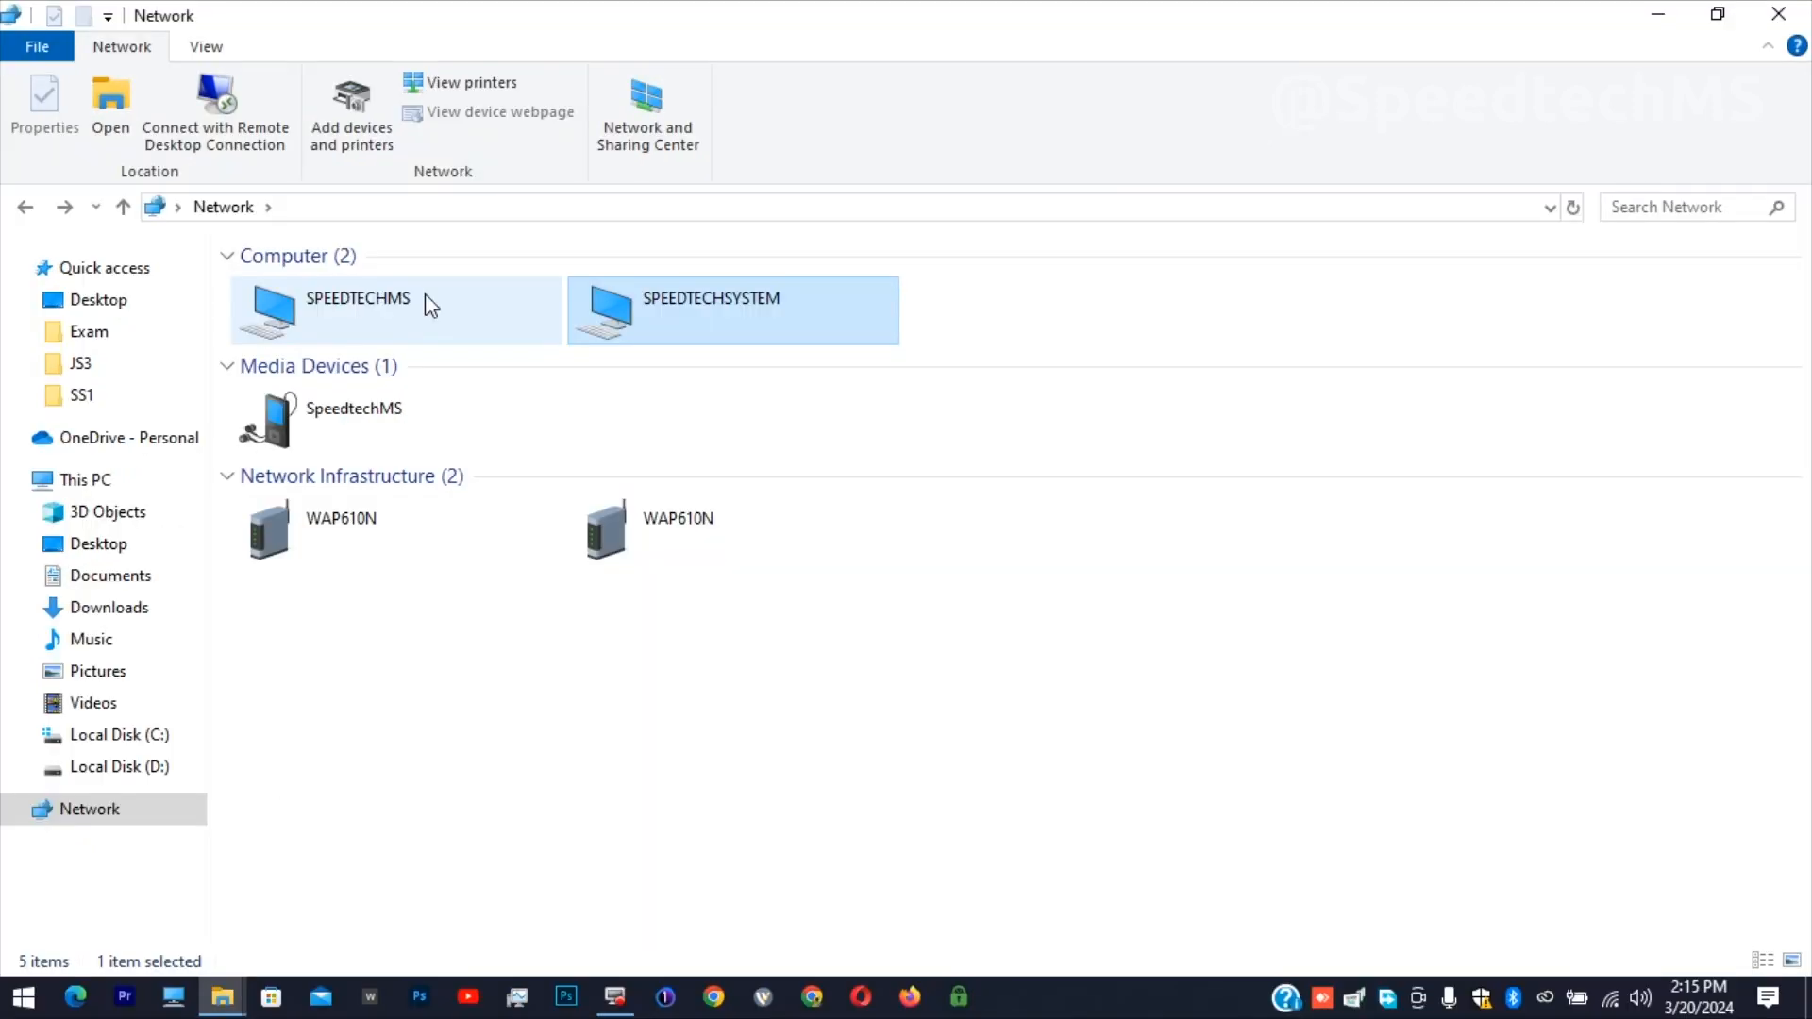
pyautogui.doubleClick(425, 296)
# Review SPEEDTECHMS's shared folders (c, Computer 1, Men, Users) and open Men
pyautogui.click(363, 290)
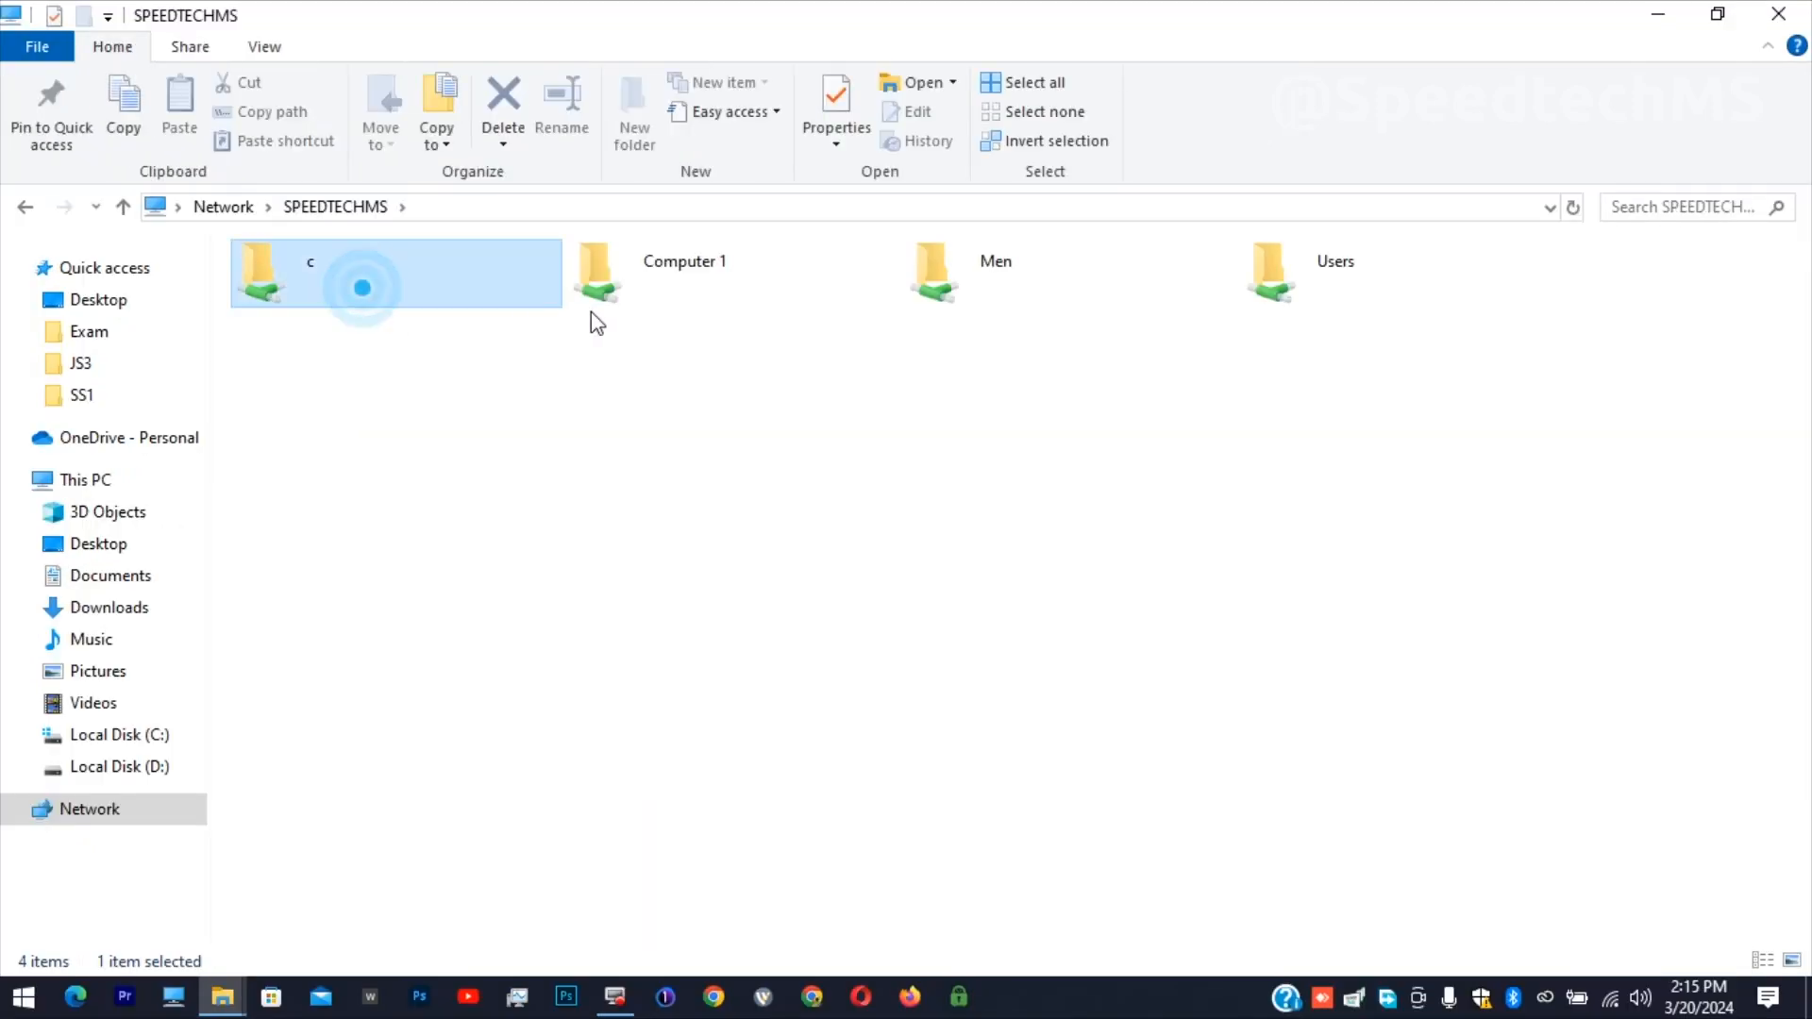
pyautogui.click(651, 280)
pyautogui.click(1017, 277)
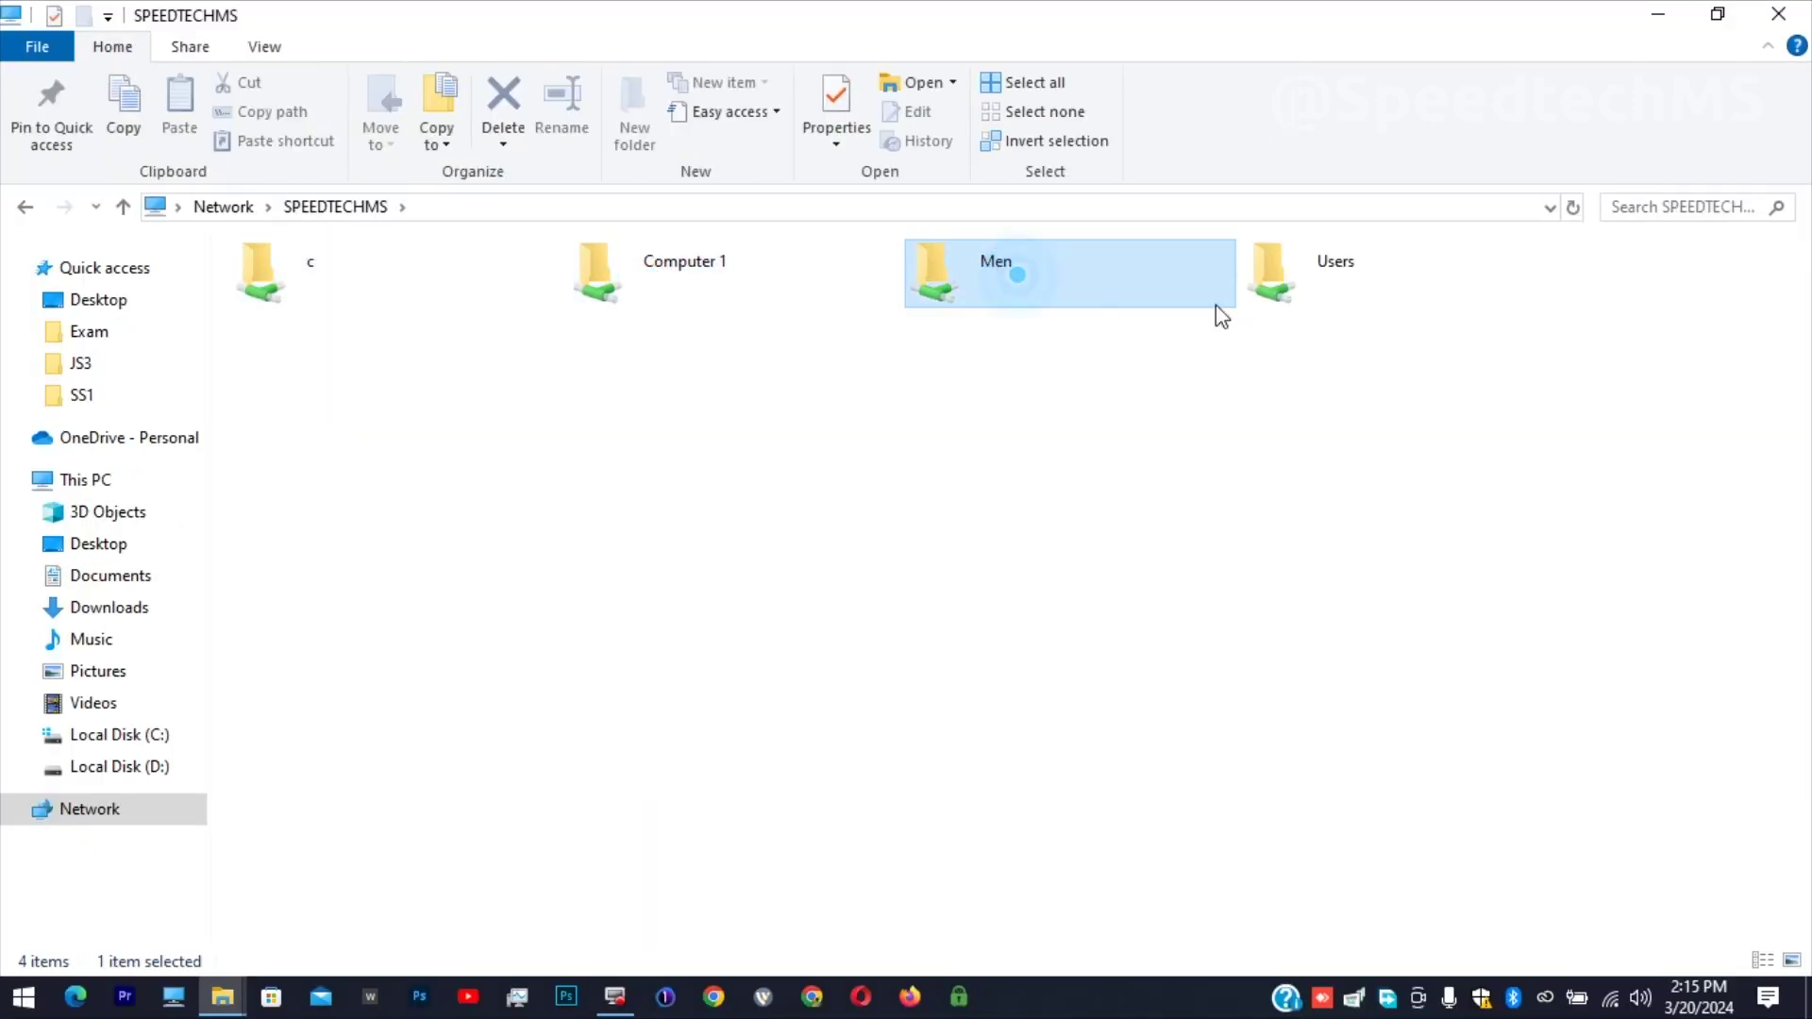
pyautogui.click(1322, 307)
pyautogui.moveTo(1473, 389); pyautogui.dragTo(201, 240)
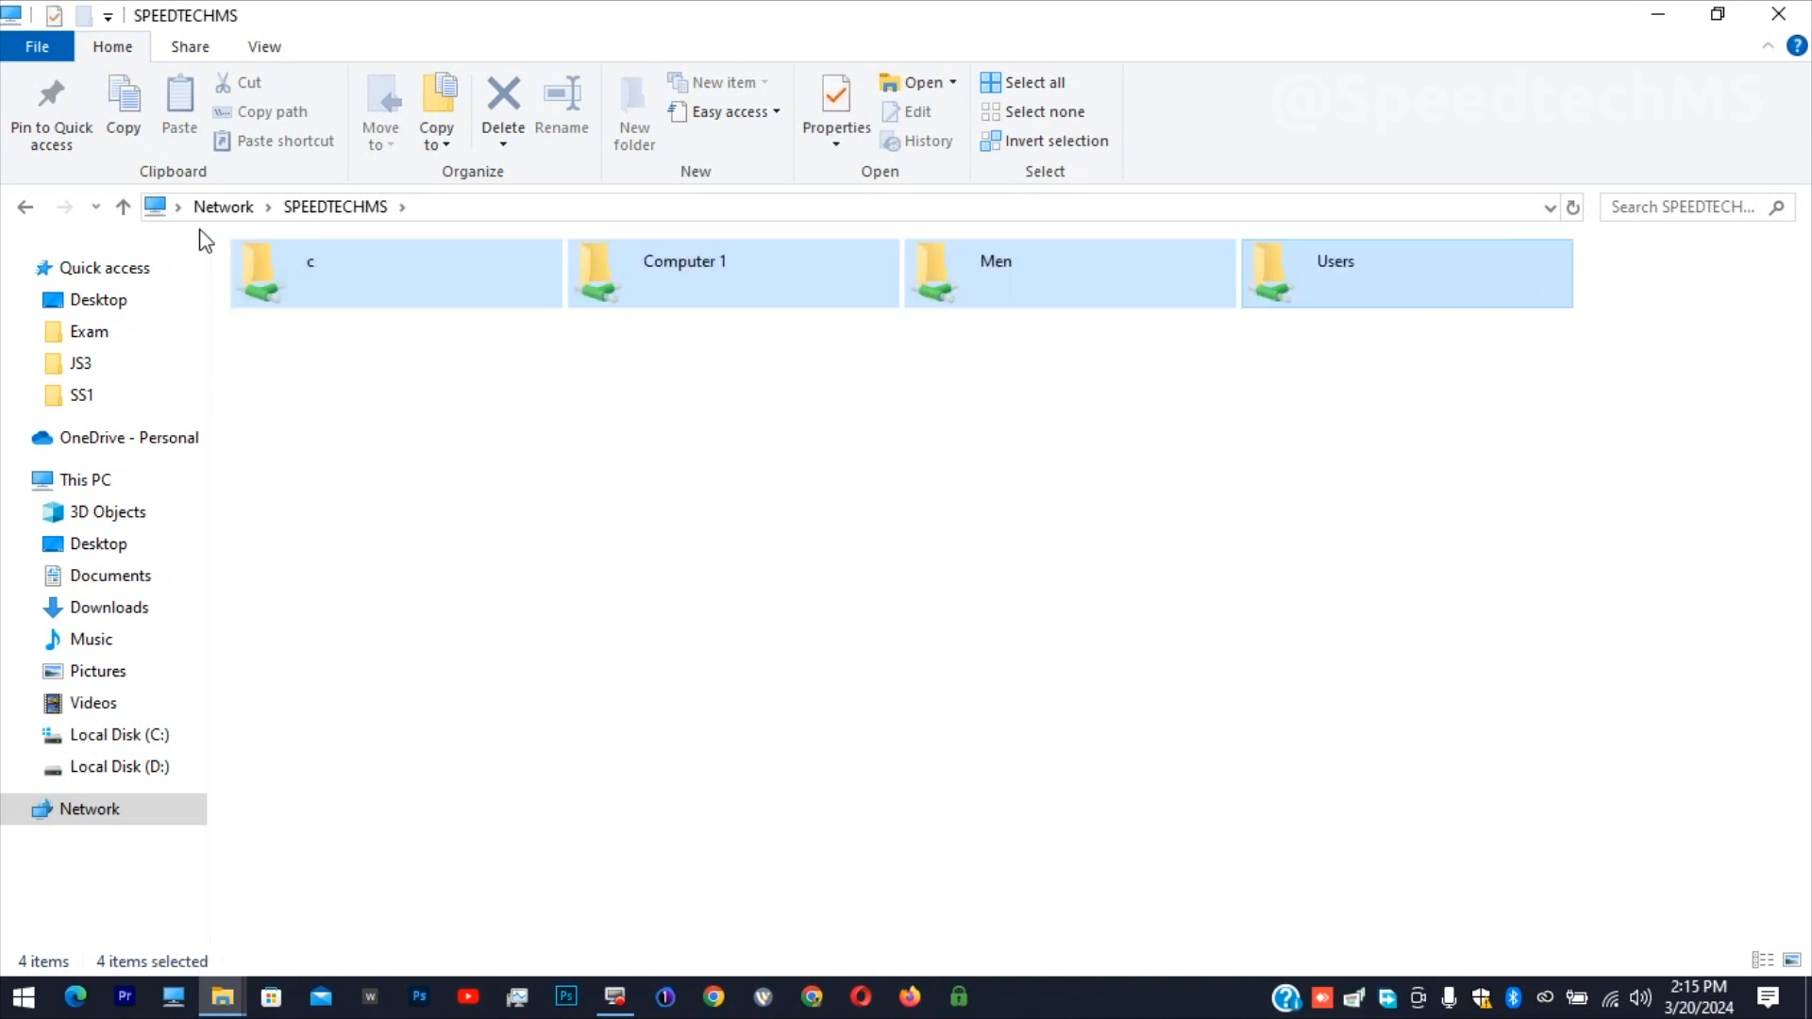
pyautogui.click(661, 542)
pyautogui.click(946, 257)
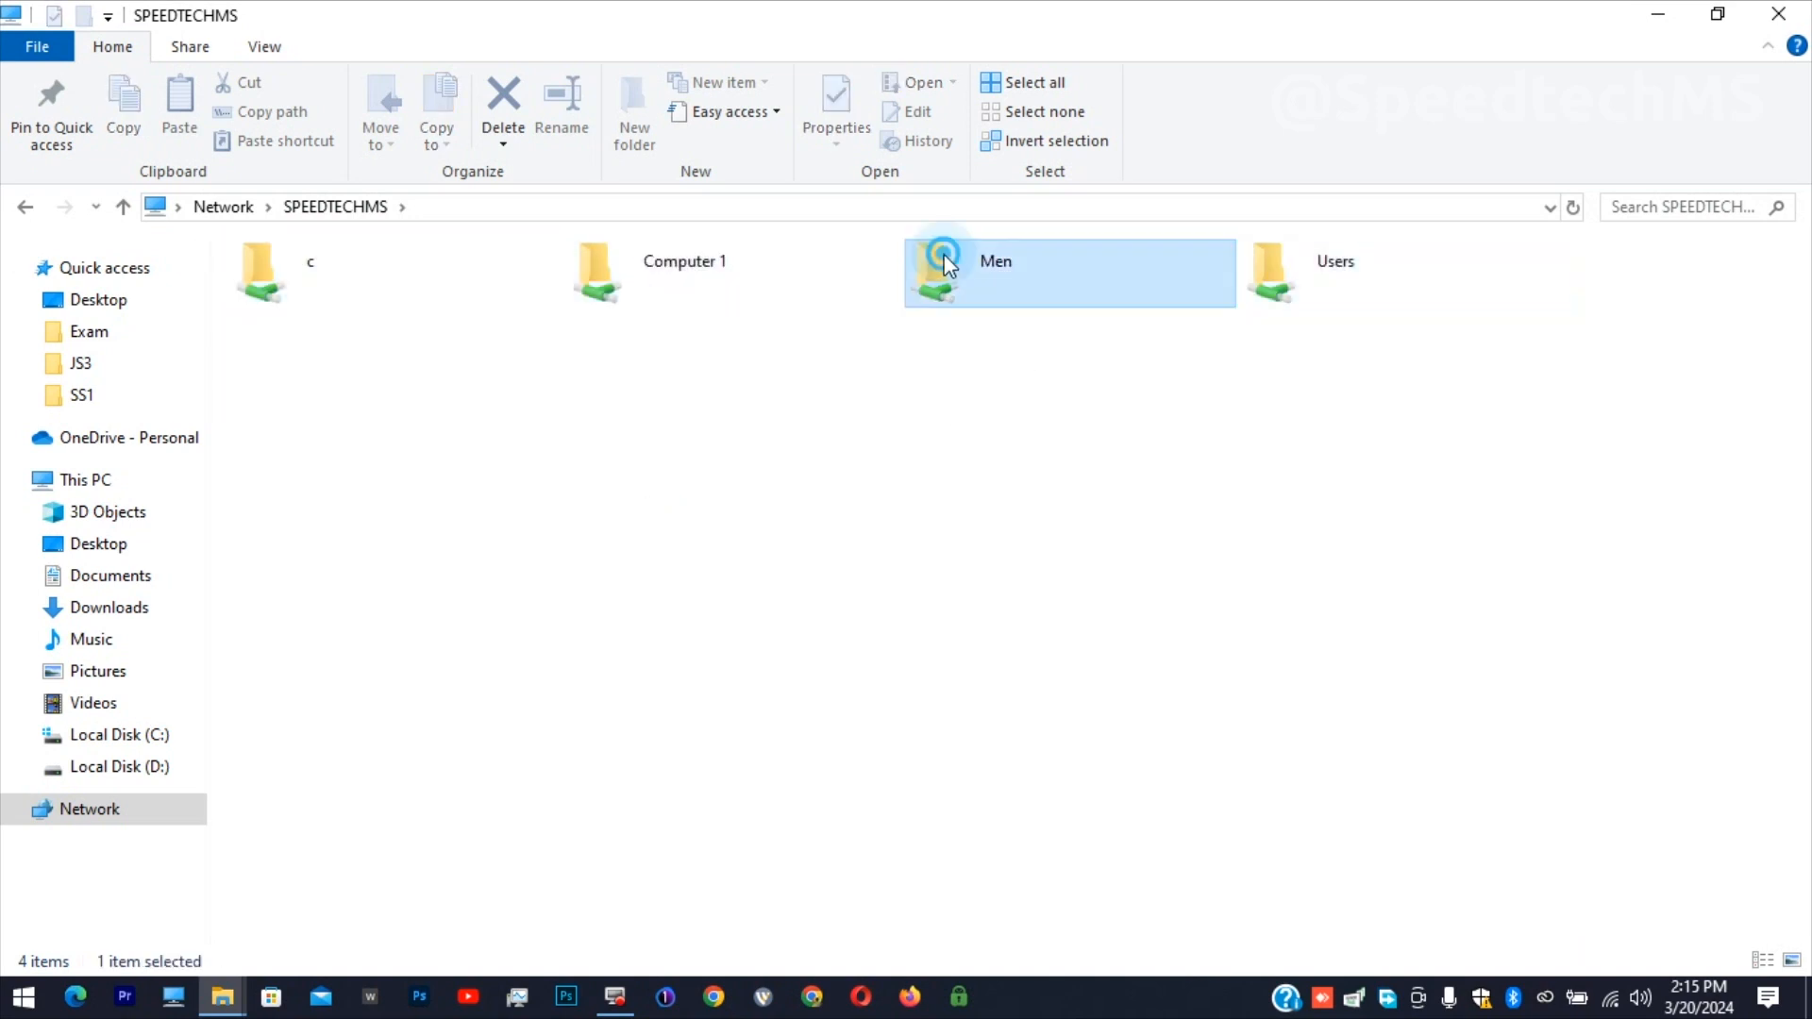
pyautogui.doubleClick(953, 266)
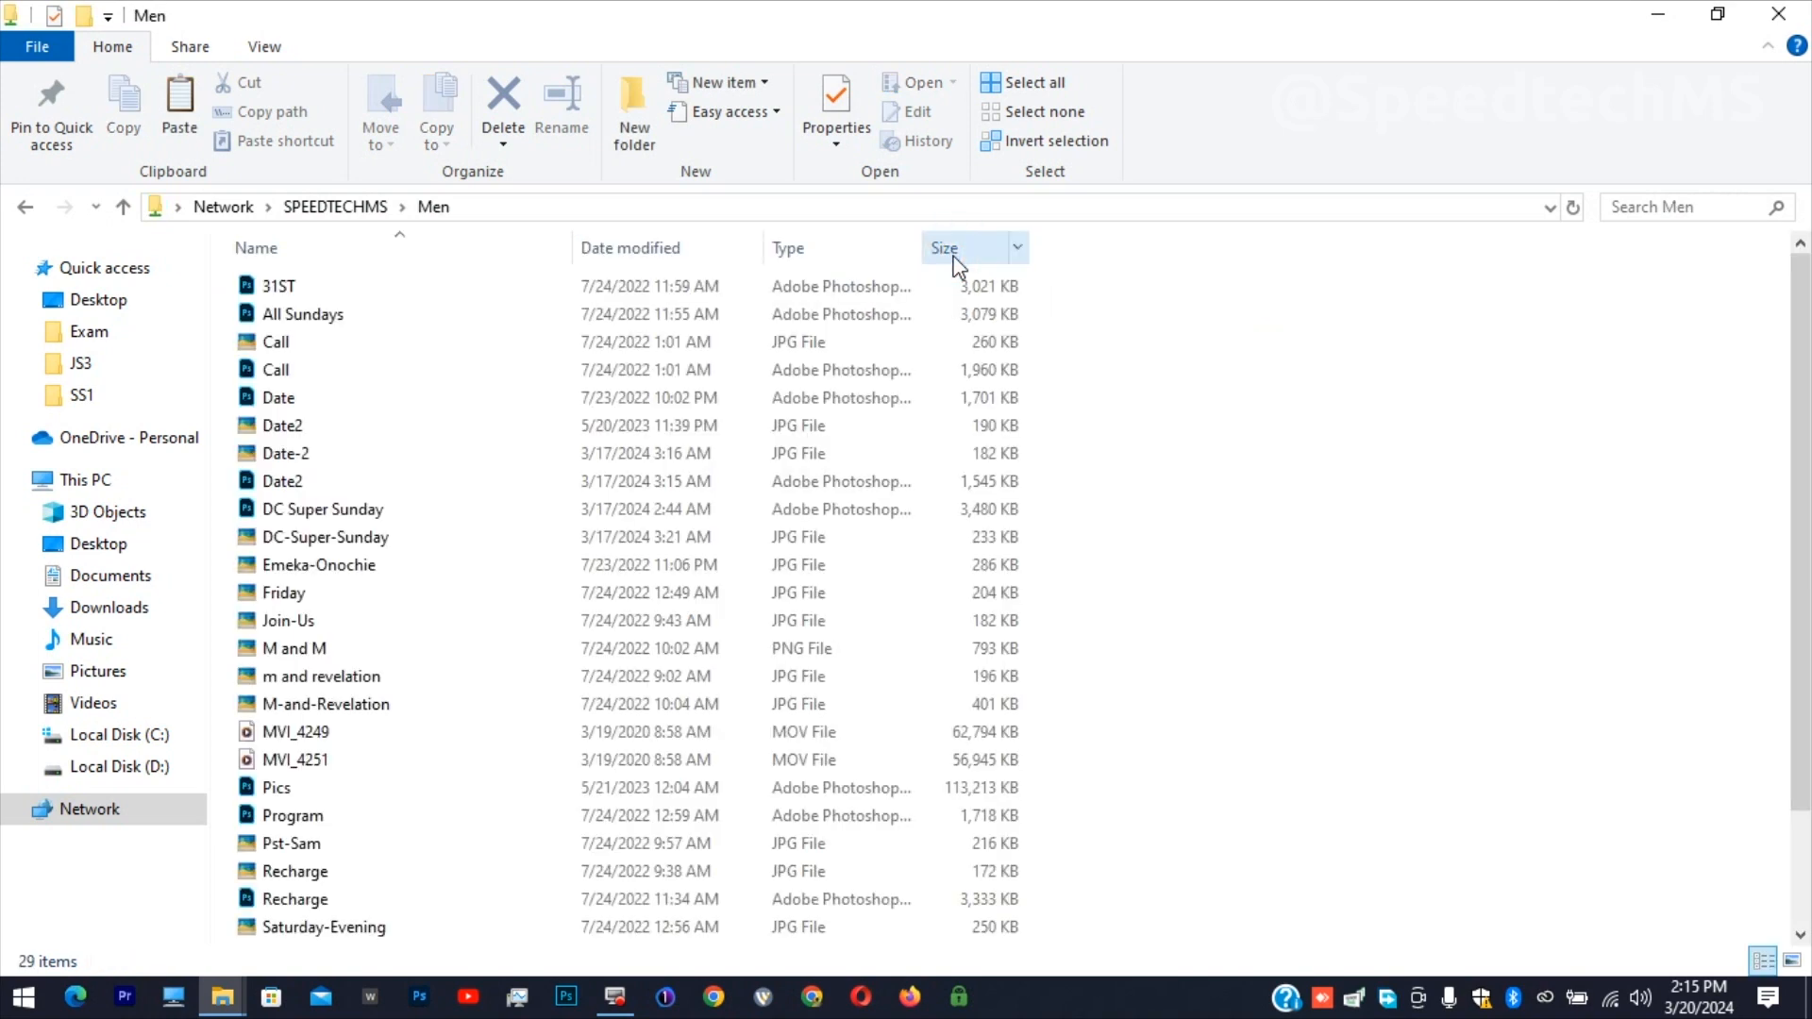
pyautogui.scroll(-2, 386, 507)
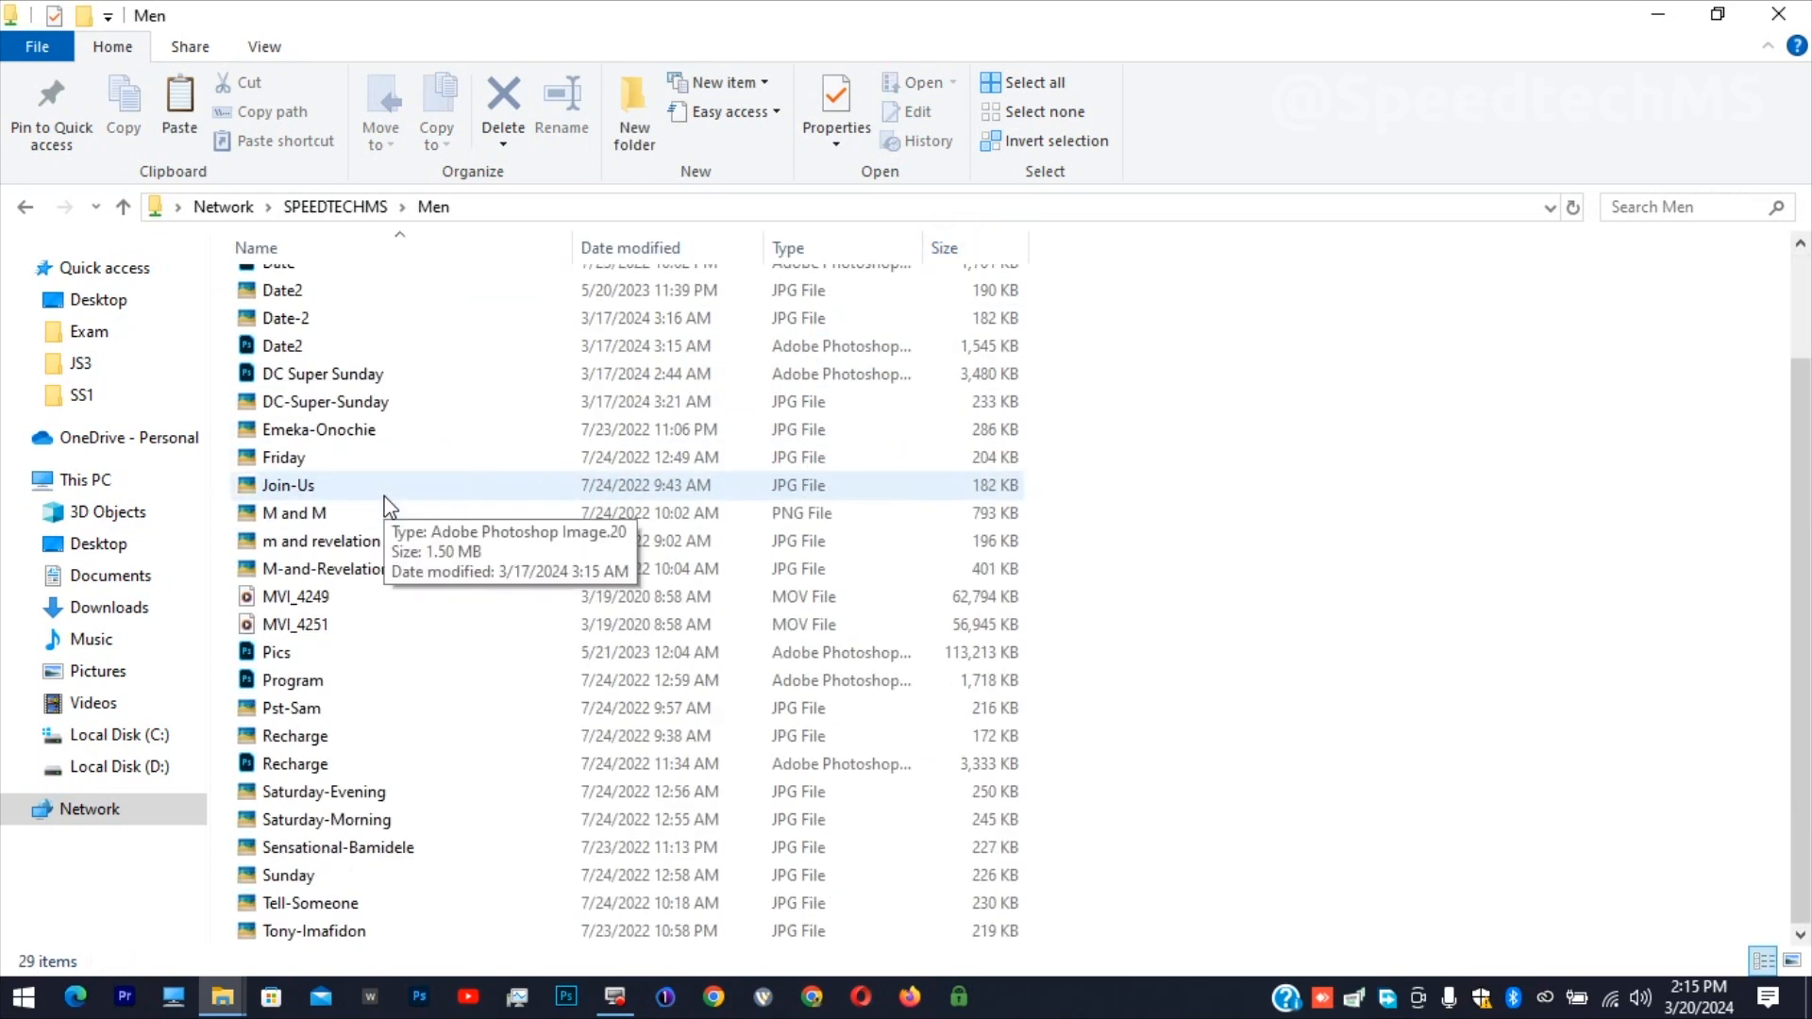
# View the 29 shared files as large icons, then close the Men window
pyautogui.click(1791, 964)
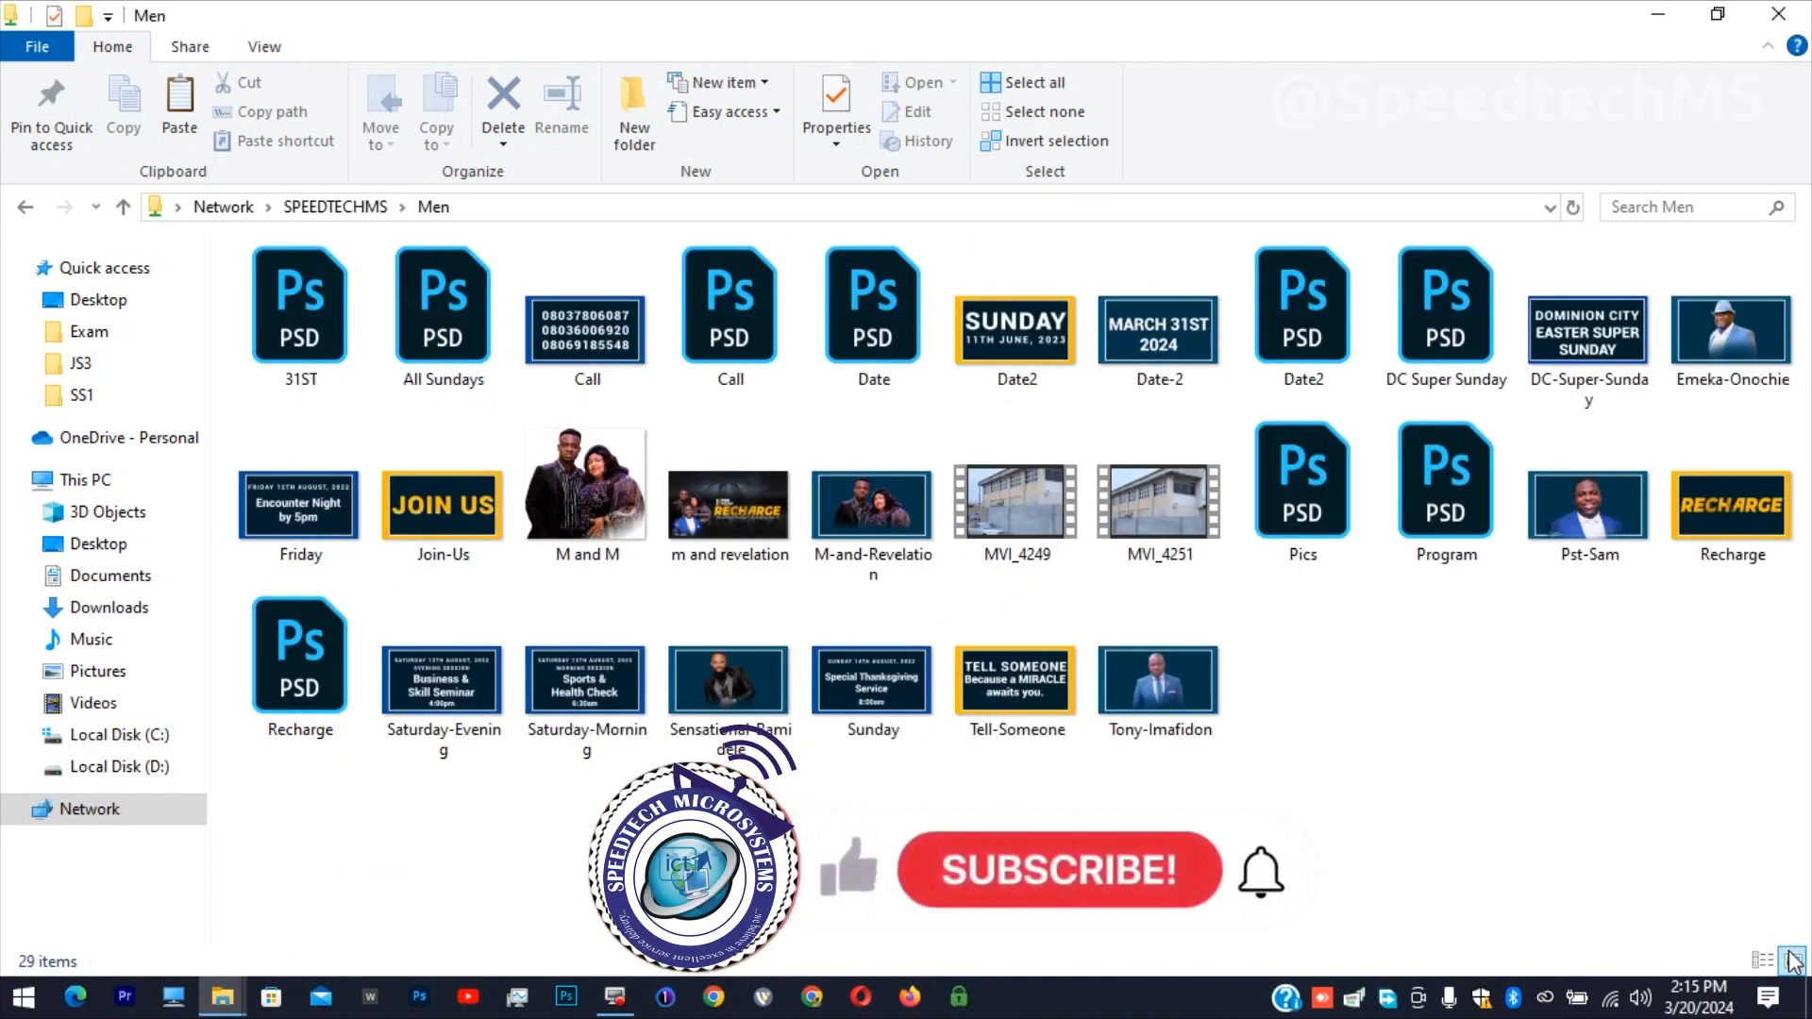
pyautogui.click(1544, 718)
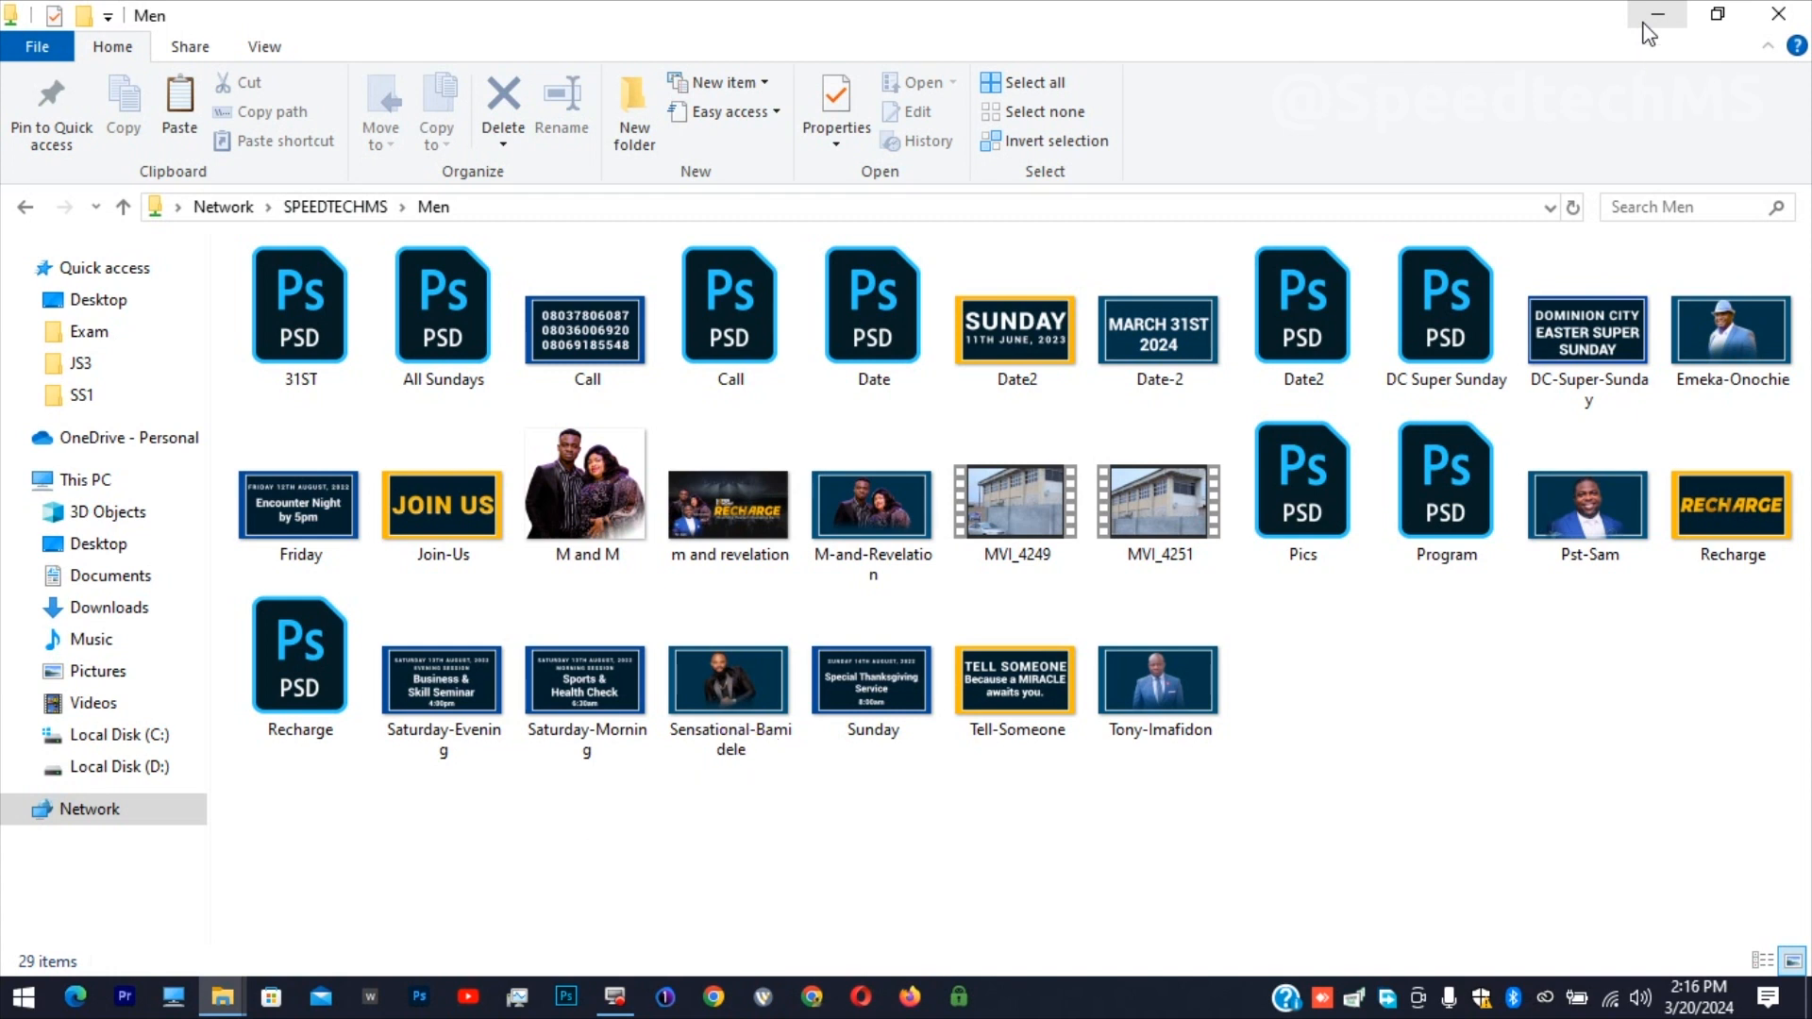
pyautogui.click(1647, 28)
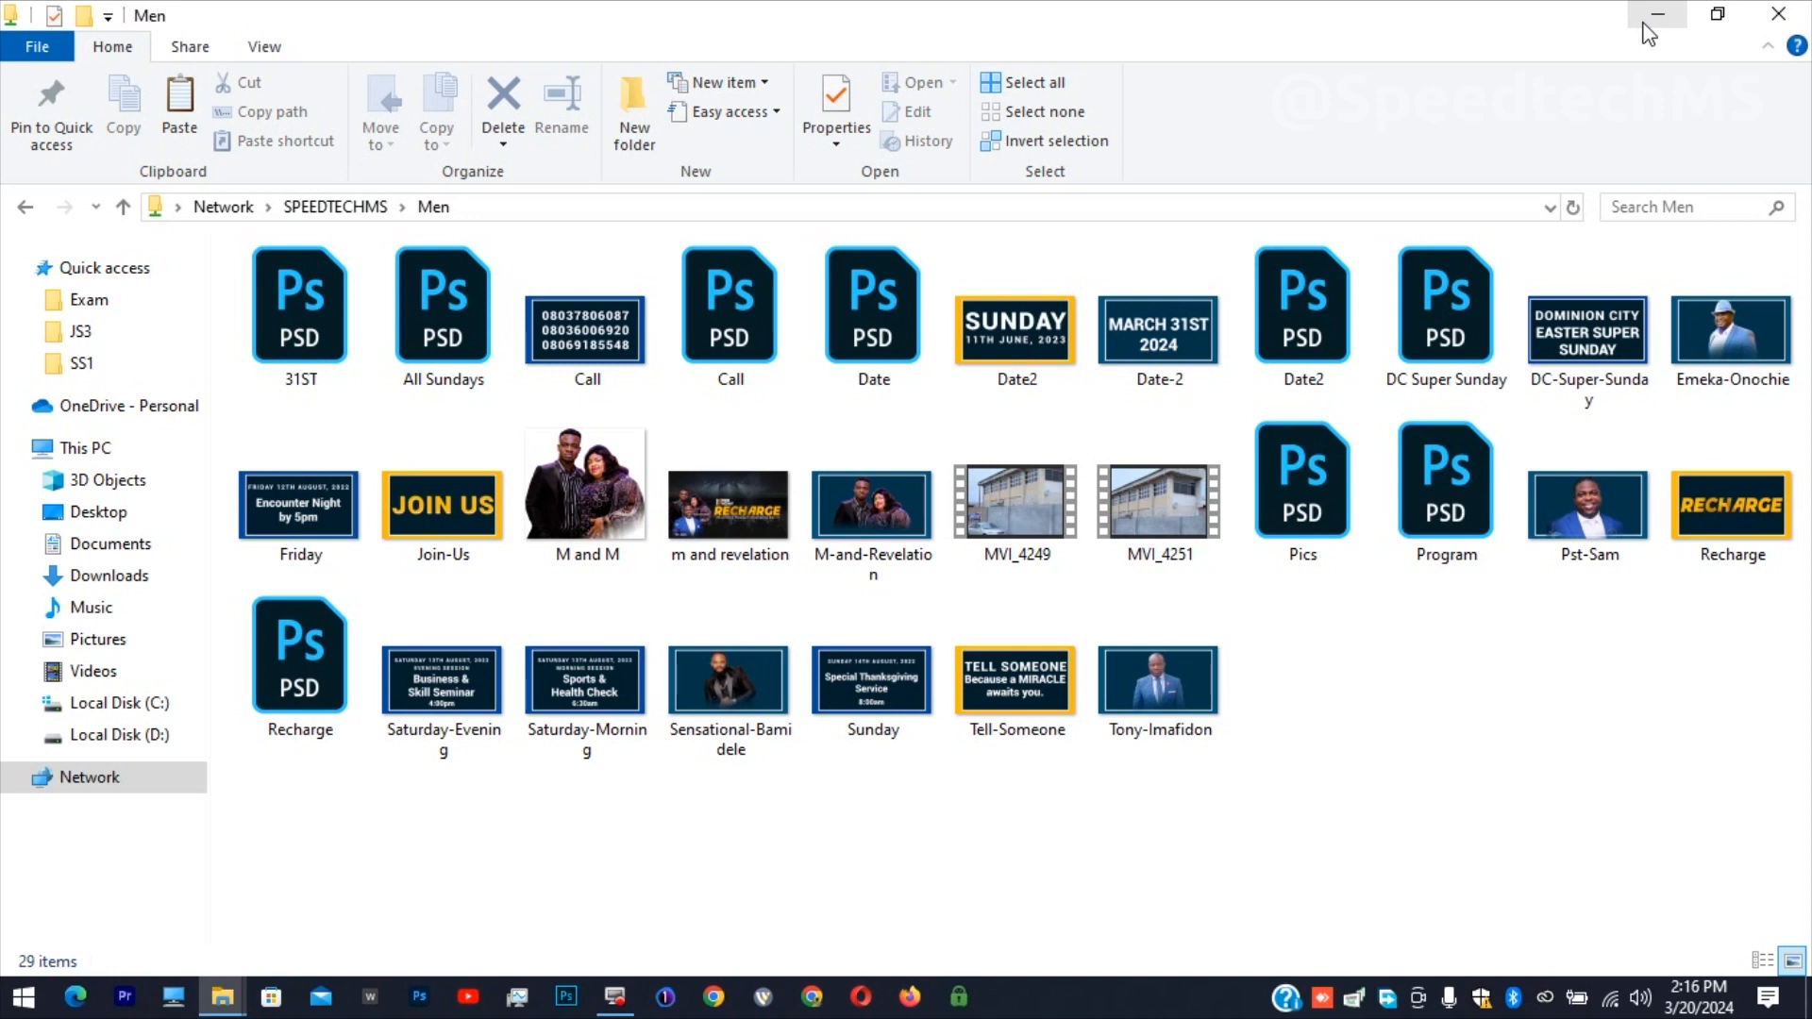
pyautogui.click(1777, 27)
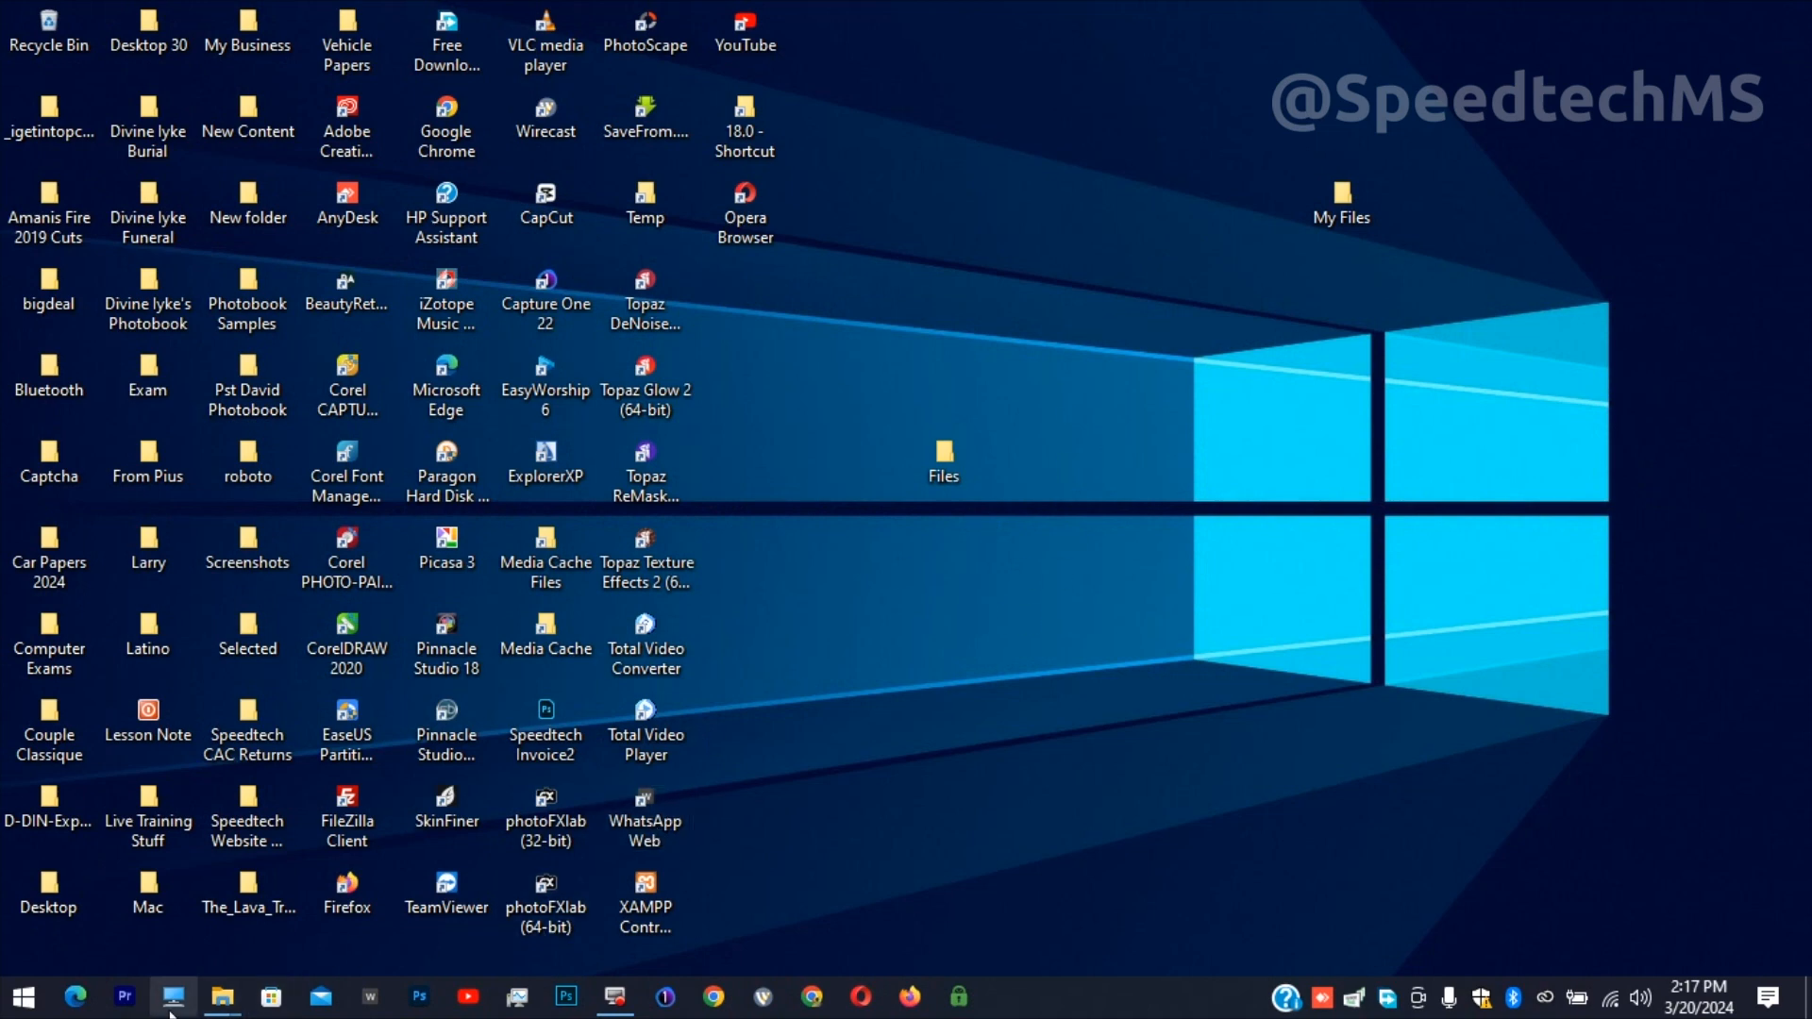
# Open This PC listing its seven folders and the C: and D: drives
pyautogui.click(179, 1009)
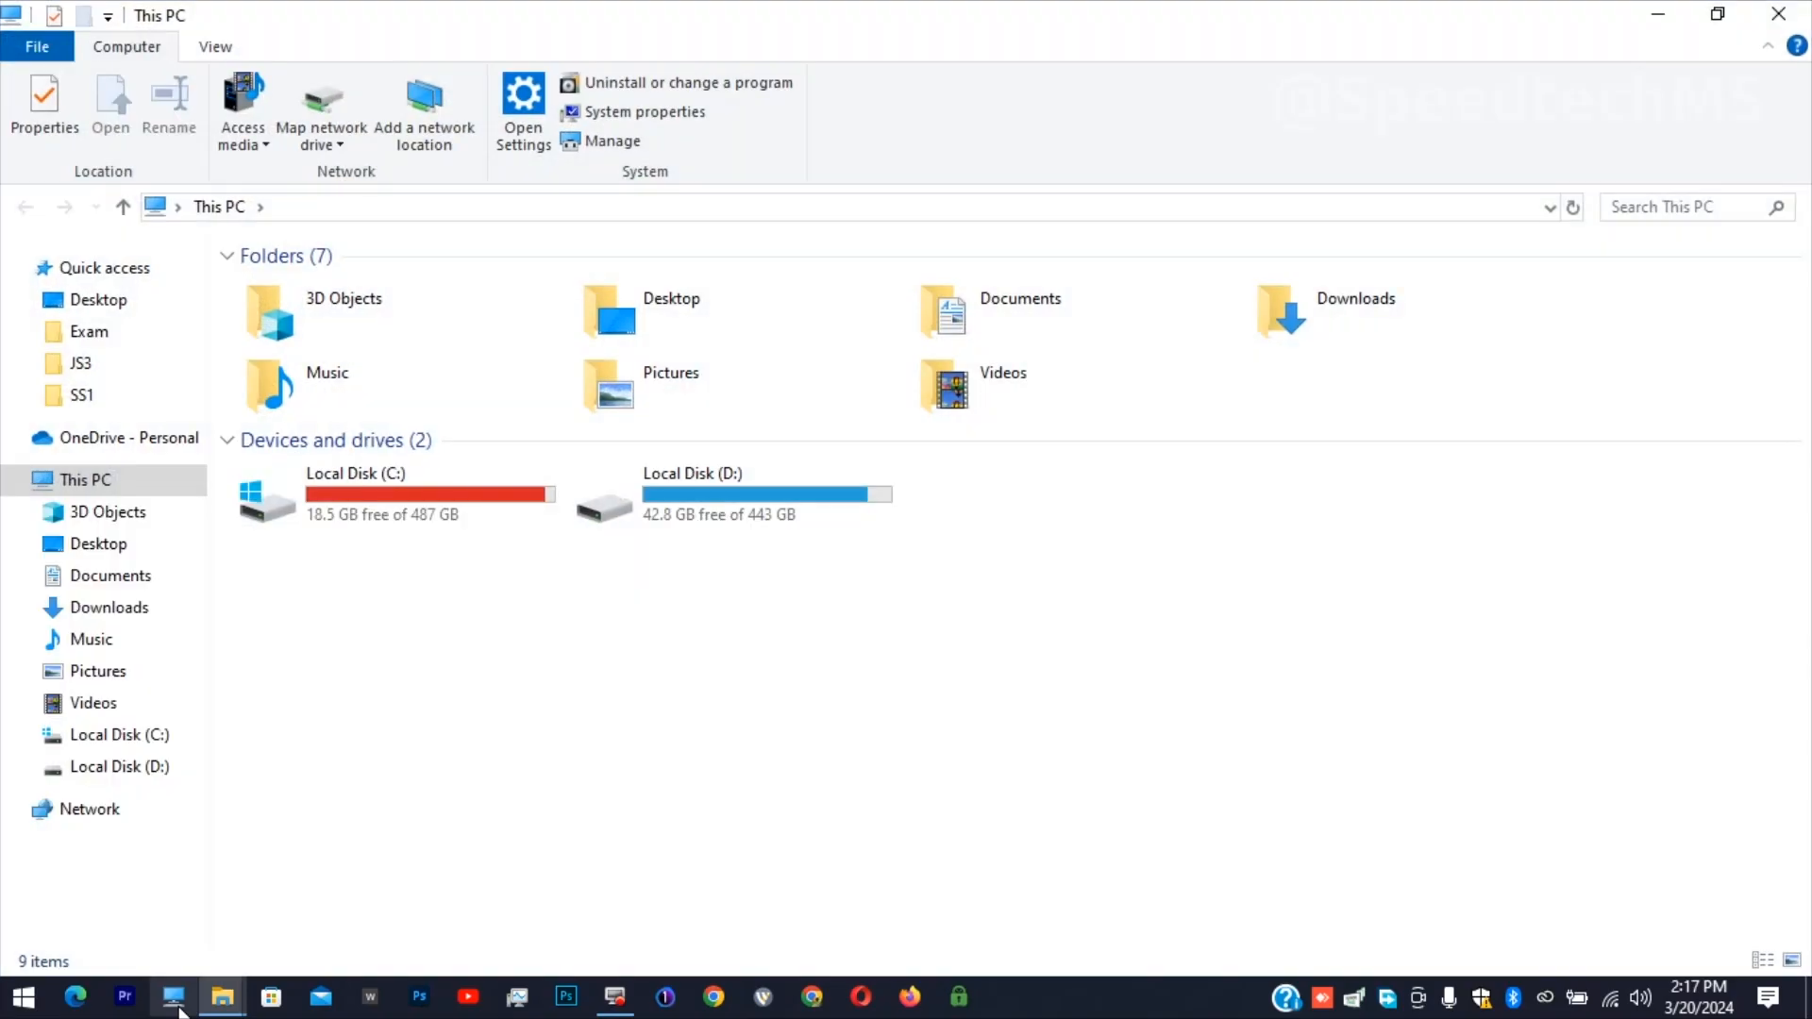